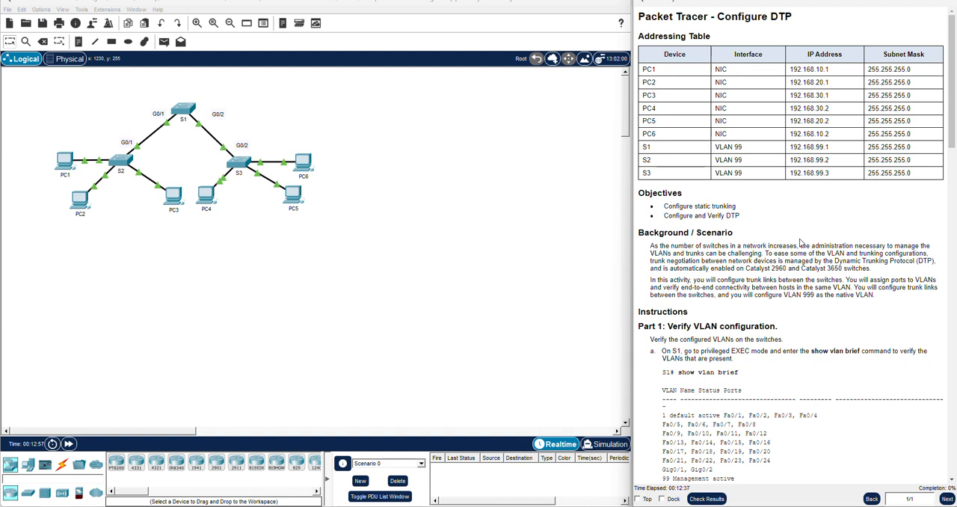
Open switch S1's command line and enter privileged EXEC mode with enable
{"action": "scroll", "coordinate": [825, 260], "scroll_direction": "down", "scroll_amount": 1}
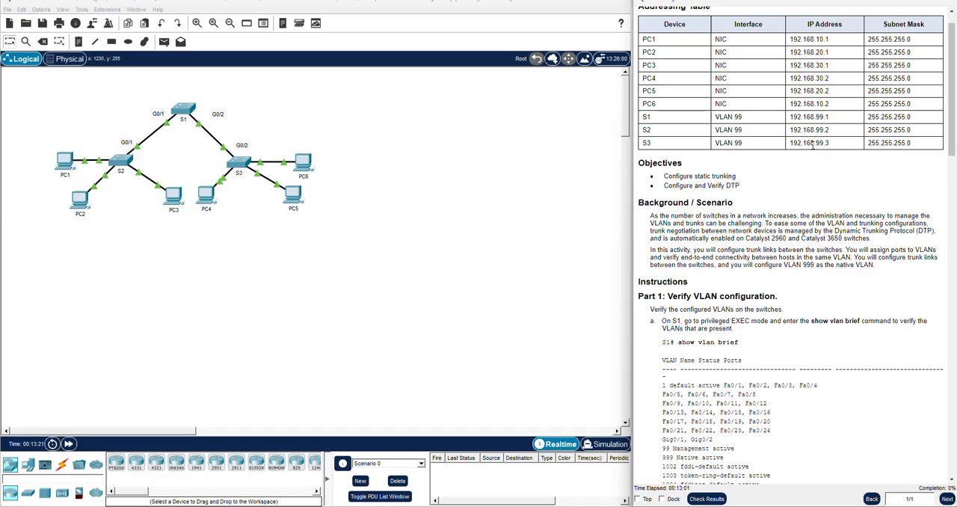
{"action": "scroll", "coordinate": [759, 187], "scroll_direction": "down", "scroll_amount": 1}
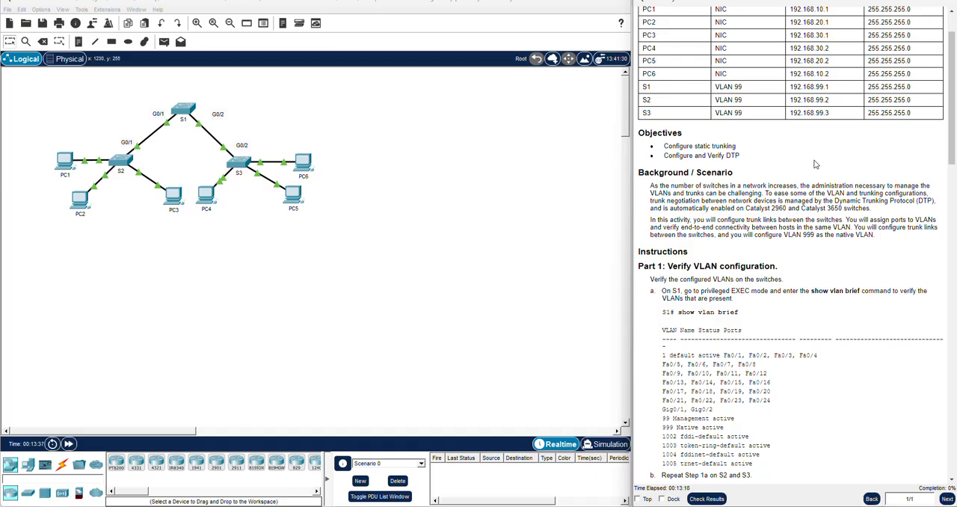
{"action": "scroll", "coordinate": [815, 164], "scroll_direction": "down", "scroll_amount": 3}
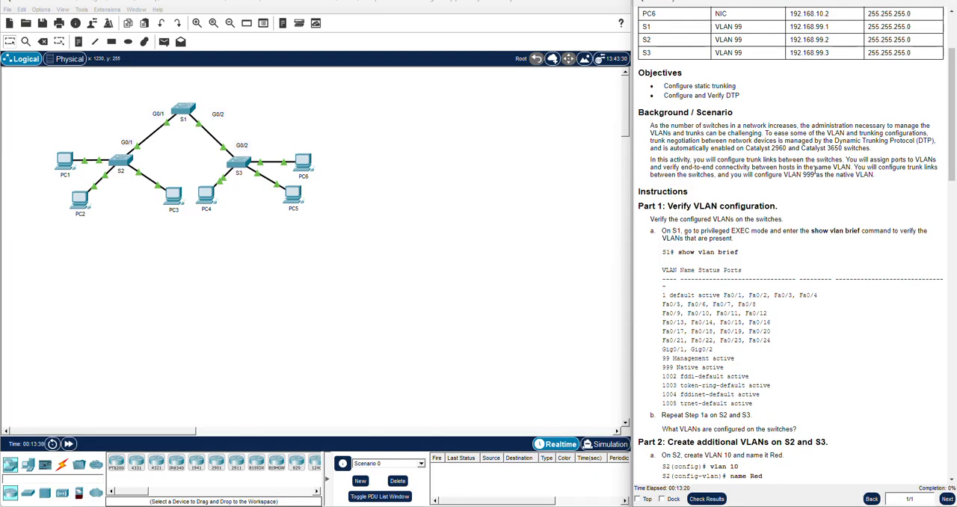
{"action": "scroll", "coordinate": [824, 167], "scroll_direction": "down", "scroll_amount": 1}
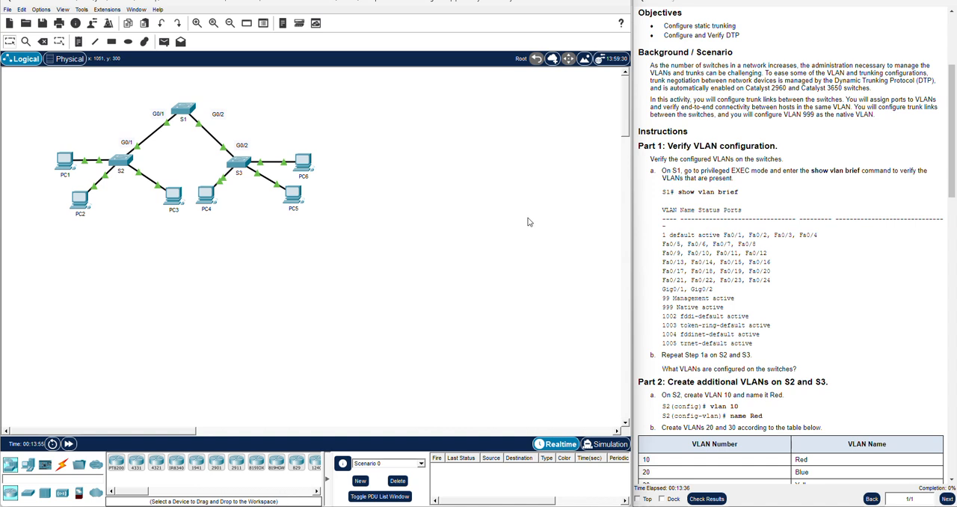
{"action": "left_click", "coordinate": [184, 110]}
{"action": "left_click_drag", "start_coordinate": [375, 117], "coordinate": [327, 122]}
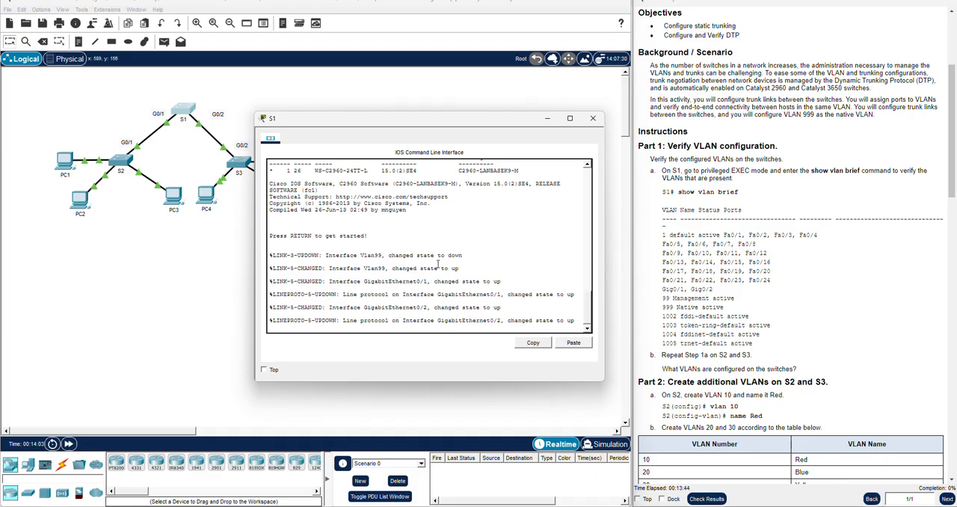
{"action": "key", "text": "Return"}
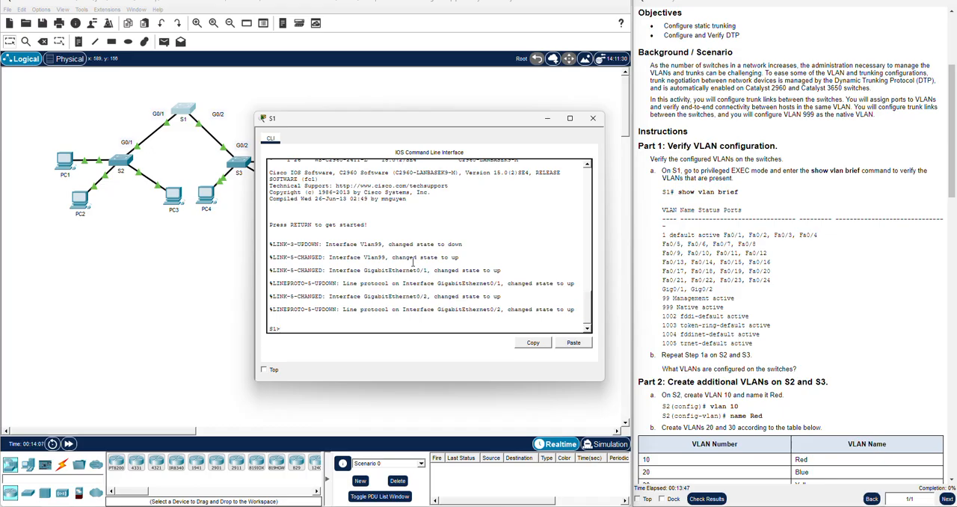
{"action": "type", "text": "enable"}
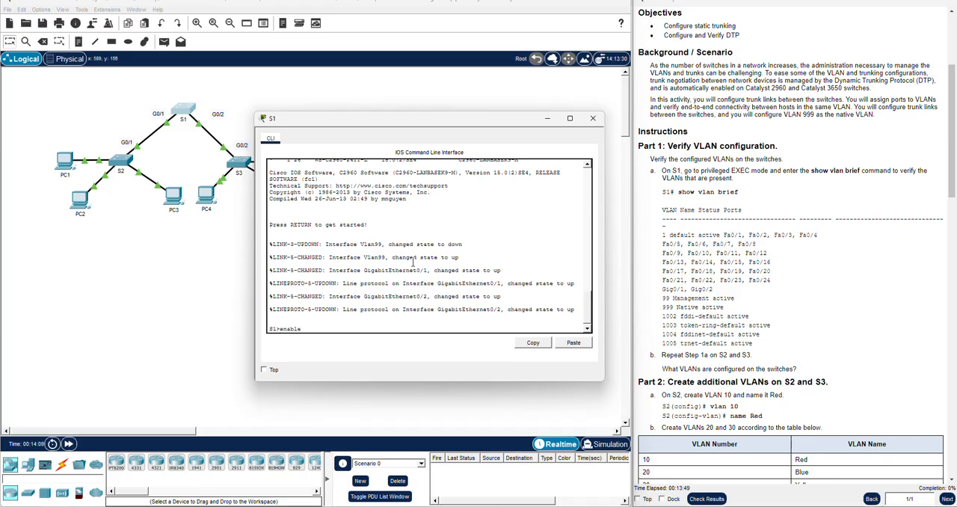
{"action": "key", "text": "Return"}
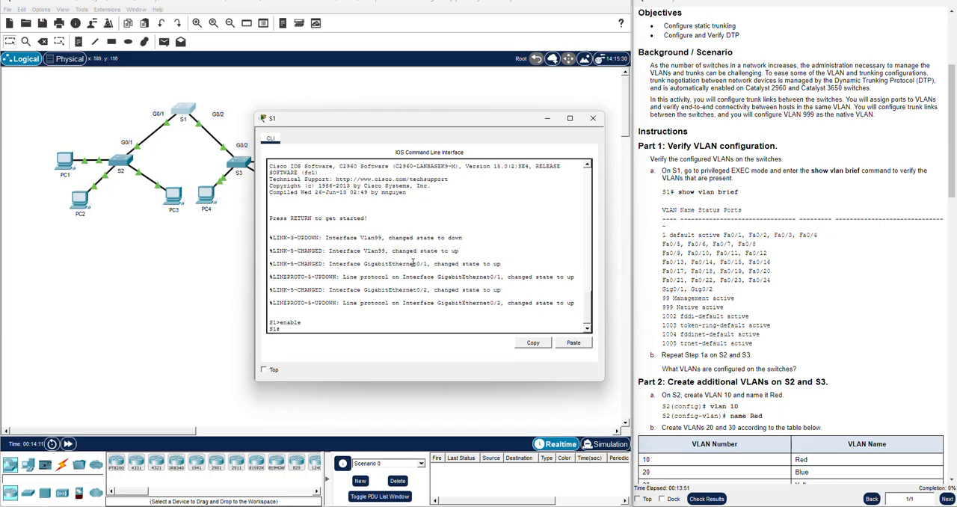
Run show vlan brief on S1 and examine the Management and Native VLAN entries
{"action": "type", "text": "show vlan brief"}
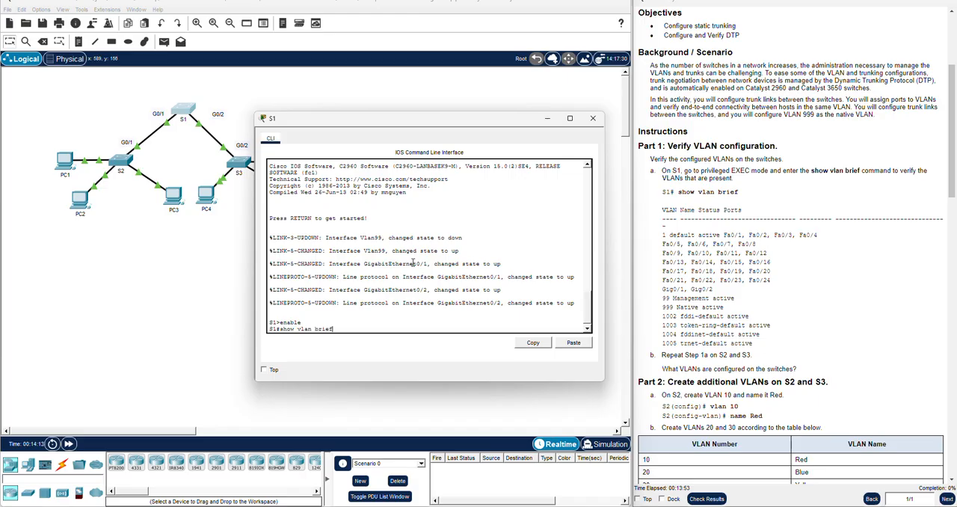
{"action": "key", "text": "Return"}
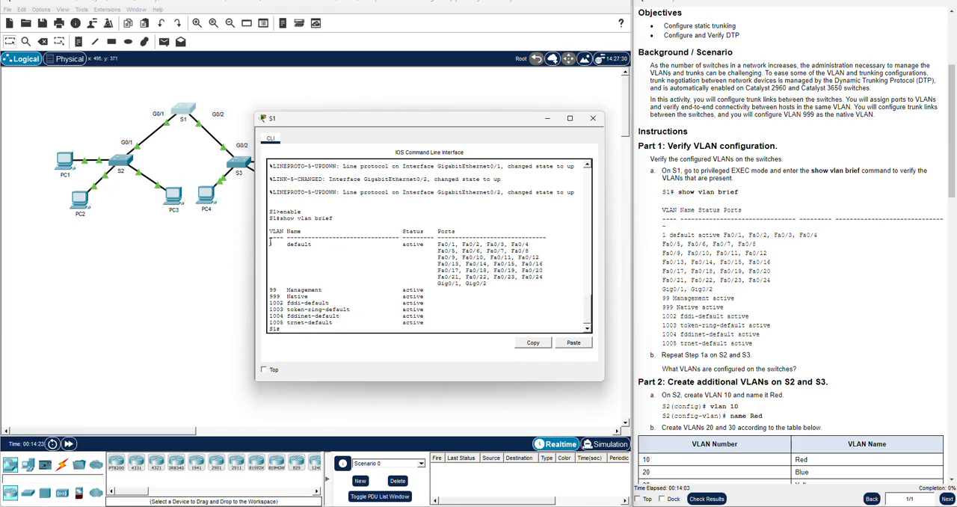
{"action": "left_click_drag", "start_coordinate": [268, 289], "coordinate": [439, 297]}
{"action": "left_click", "coordinate": [373, 295]}
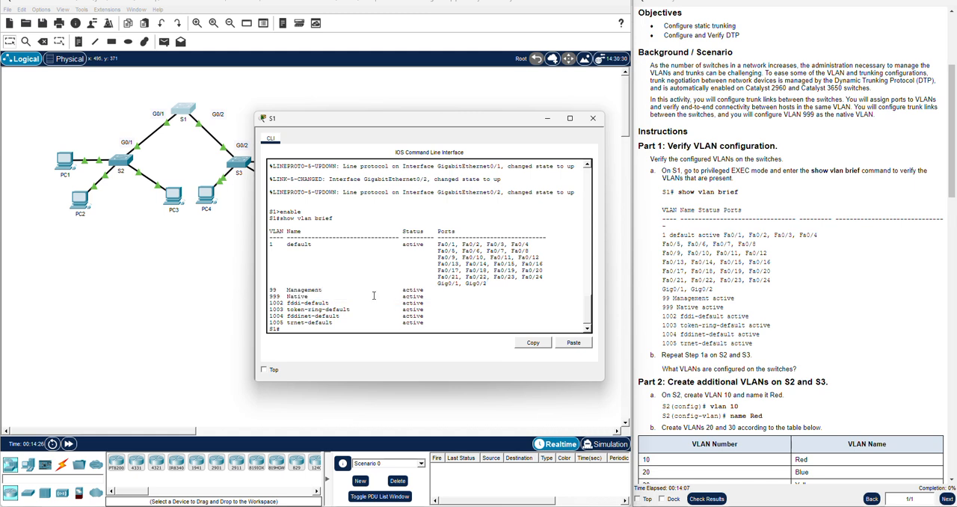
{"action": "triple_click", "coordinate": [275, 296]}
{"action": "left_click", "coordinate": [297, 296]}
{"action": "scroll", "coordinate": [700, 273], "scroll_direction": "down", "scroll_amount": 3}
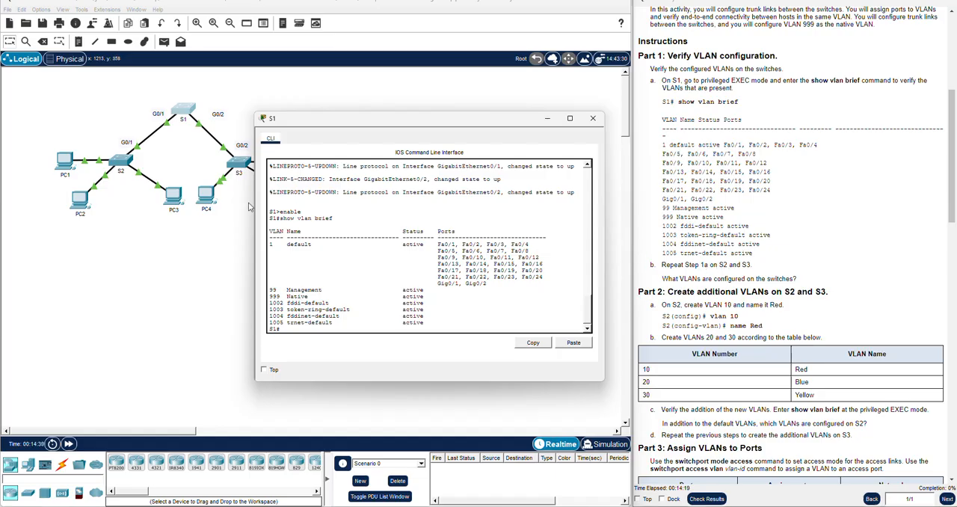
Enter privileged EXEC mode on switch S2 and list its VLANs with show vlan brief
{"action": "left_click", "coordinate": [121, 160]}
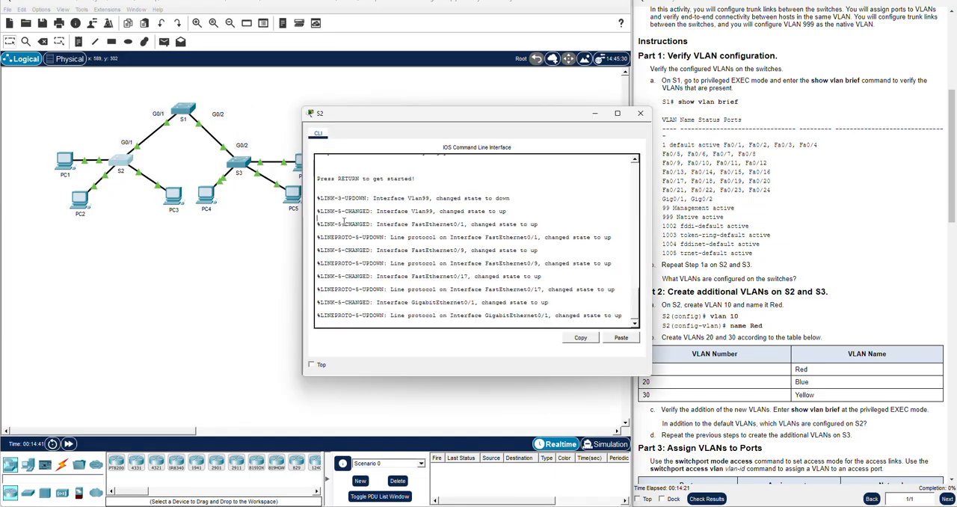
{"action": "key", "text": "Return"}
{"action": "key", "text": "Return"}
{"action": "type", "text": "enable"}
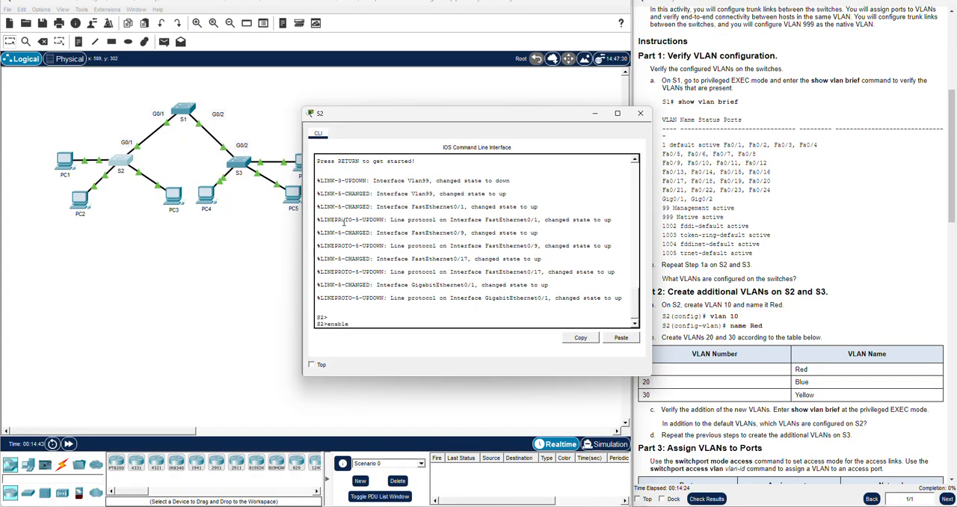
{"action": "key", "text": "Return"}
{"action": "type", "text": "s"}
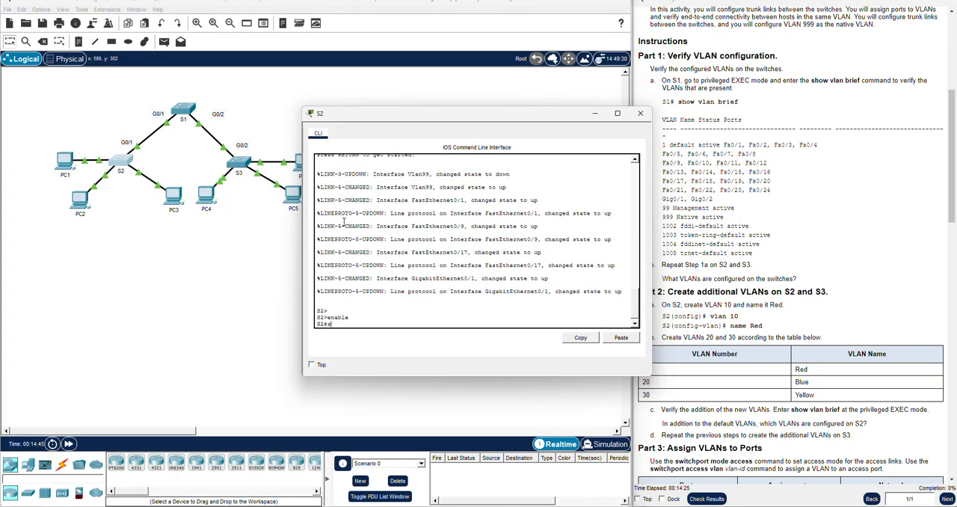
{"action": "type", "text": "how vlan brief"}
{"action": "key", "text": "Return"}
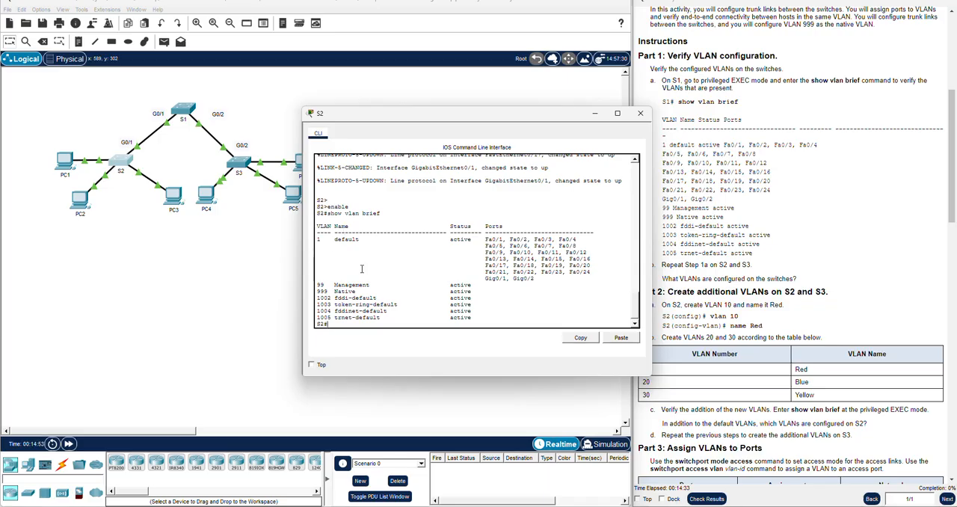
Enter privileged EXEC mode on switch S3, list its VLANs with show vlan brief, and close its window
{"action": "left_click", "coordinate": [252, 222]}
{"action": "left_click", "coordinate": [238, 161]}
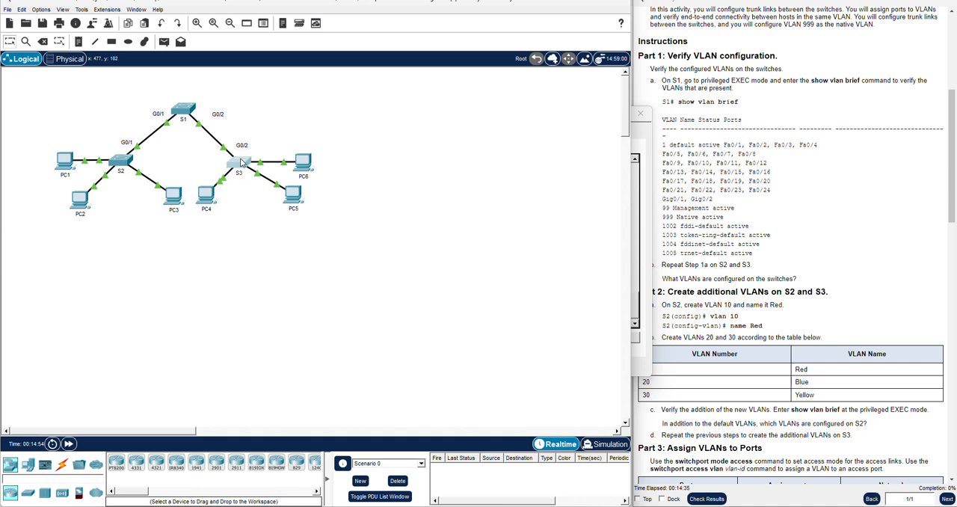
{"action": "type", "text": "enable"}
{"action": "key", "text": "Return"}
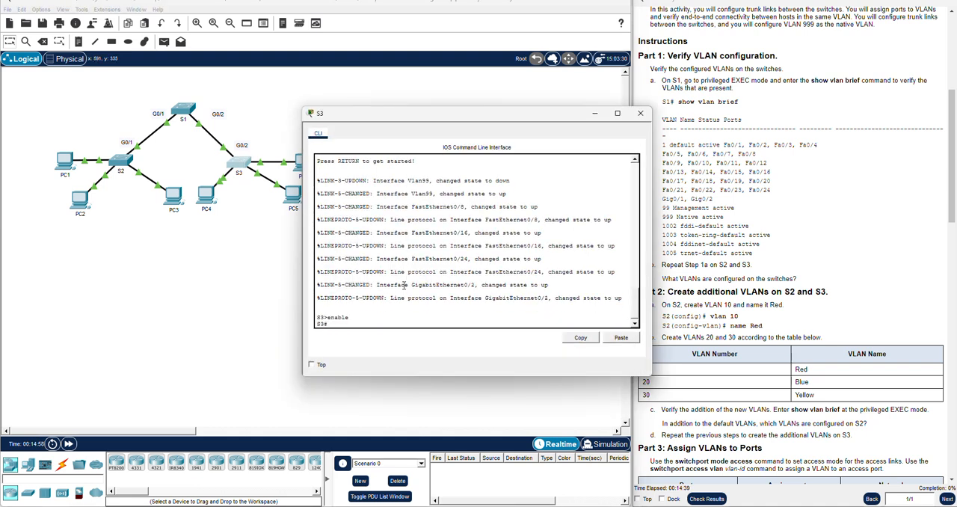
{"action": "type", "text": "show vlabn brief"}
{"action": "key", "text": "Return"}
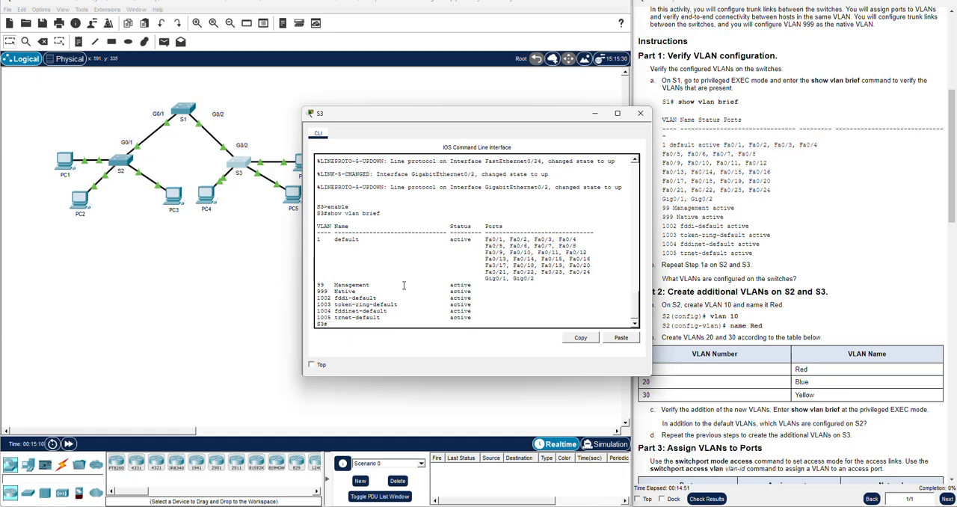
{"action": "left_click", "coordinate": [640, 113]}
Reopen S1's command line to review its VLAN list against the activity instructions, then close it
{"action": "scroll", "coordinate": [702, 217], "scroll_direction": "down", "scroll_amount": 2}
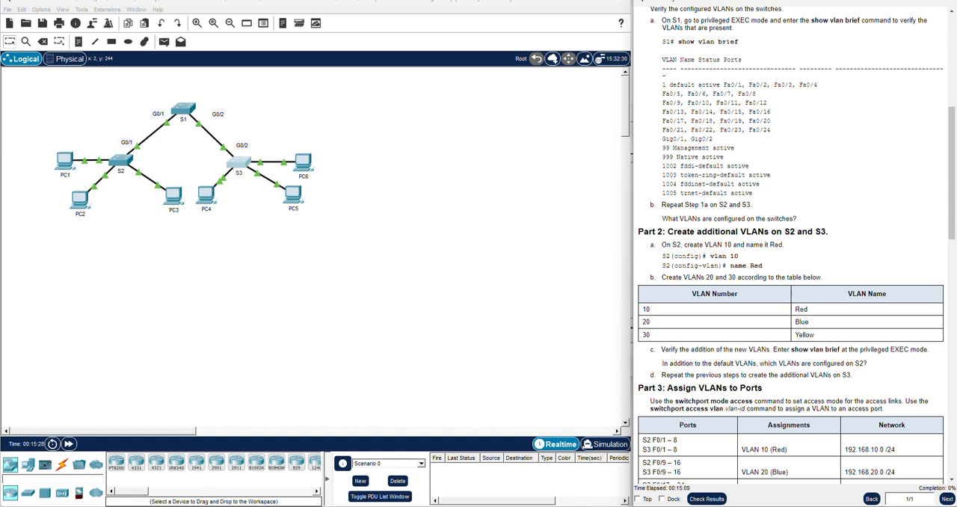
{"action": "left_click", "coordinate": [195, 116]}
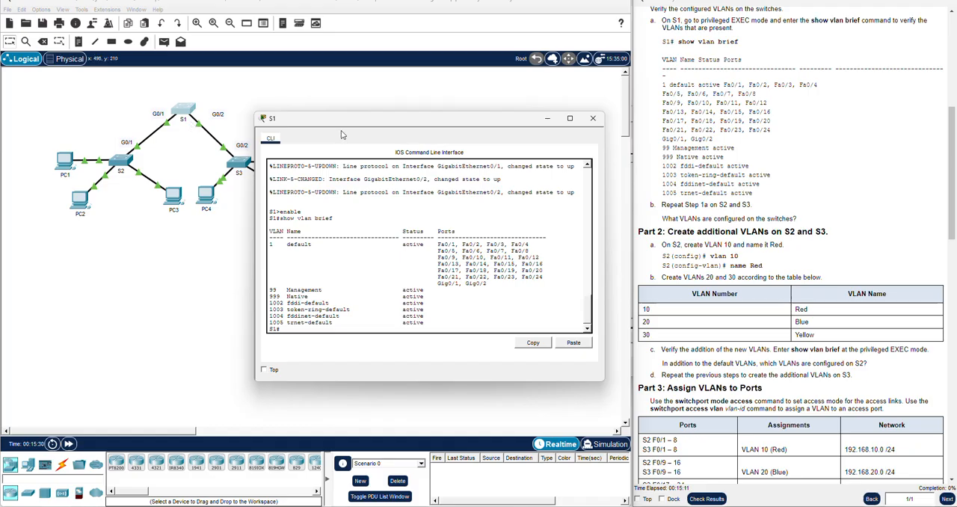
{"action": "left_click_drag", "start_coordinate": [358, 121], "coordinate": [347, 110]}
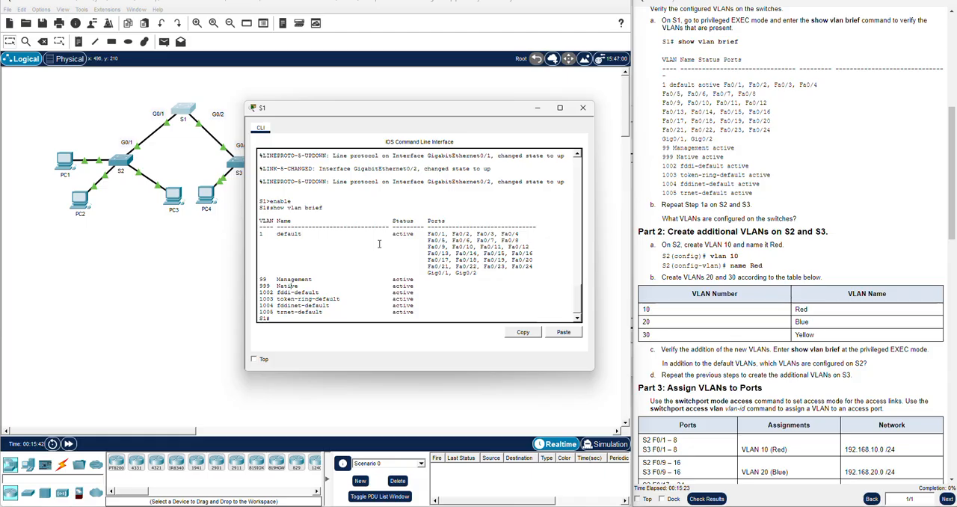
{"action": "left_click", "coordinate": [824, 255]}
{"action": "scroll", "coordinate": [824, 255], "scroll_direction": "down", "scroll_amount": 1}
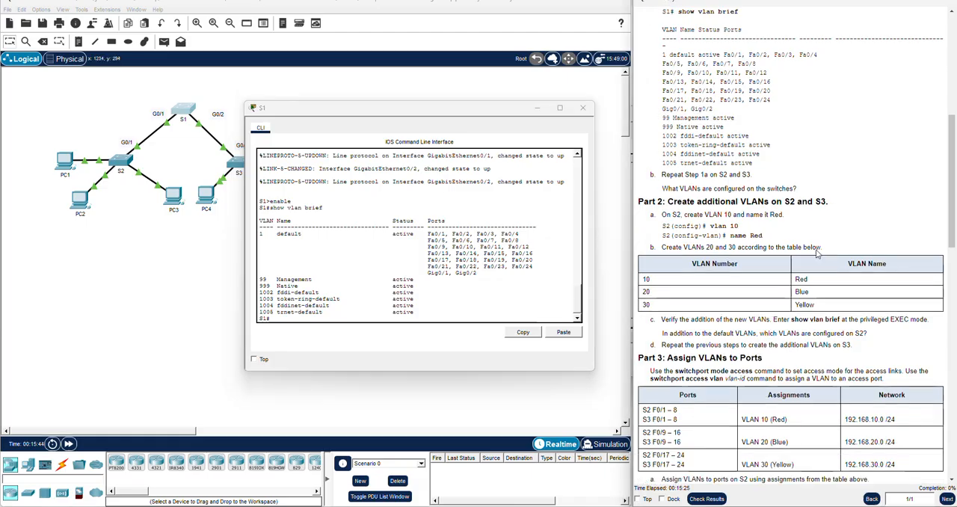
{"action": "left_click", "coordinate": [583, 108]}
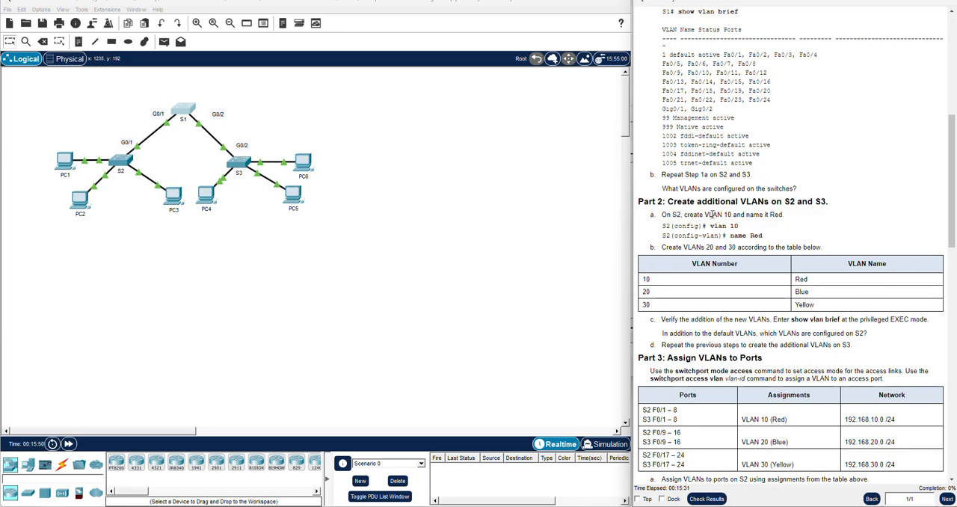
Reopen S2's command line, enter global configuration mode with config t, and keep the instructions uncovered
{"action": "scroll", "coordinate": [740, 232], "scroll_direction": "down", "scroll_amount": 1}
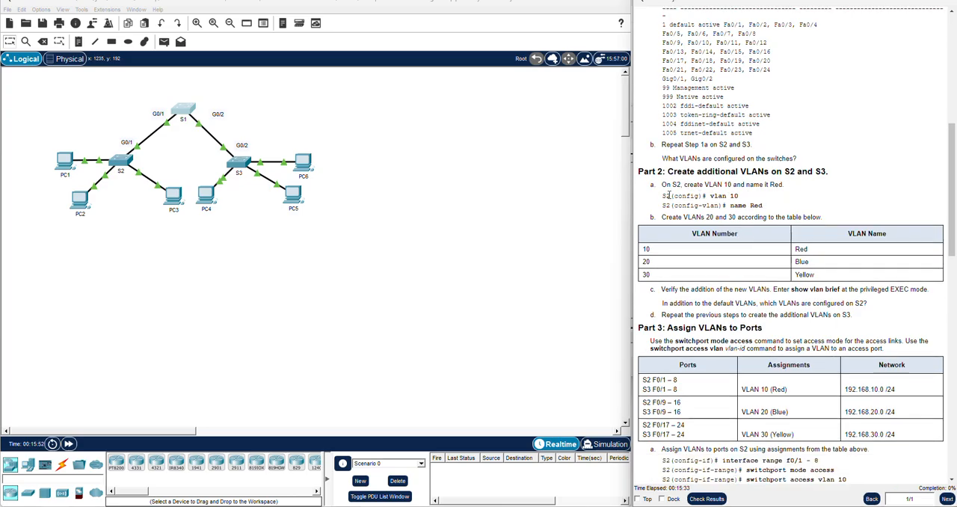
{"action": "left_click", "coordinate": [121, 163]}
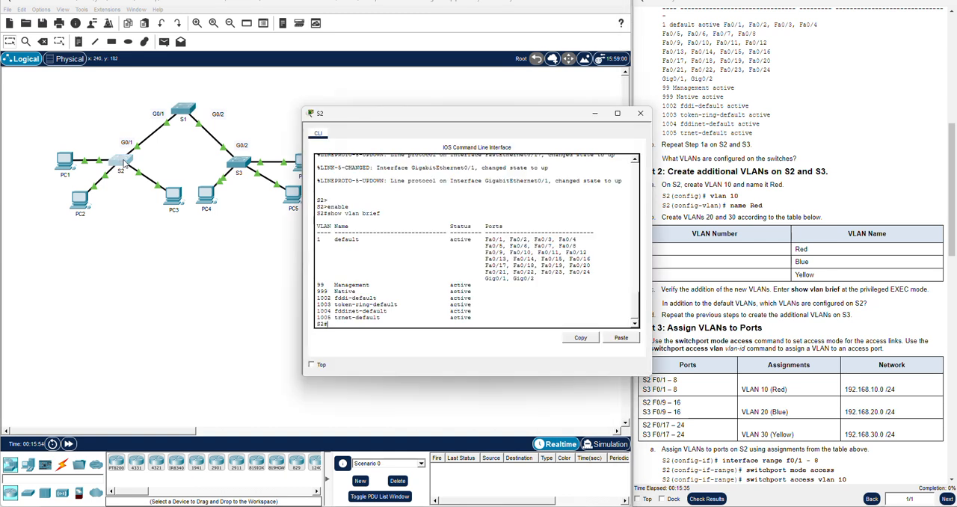
{"action": "type", "text": "config t"}
{"action": "key", "text": "Return"}
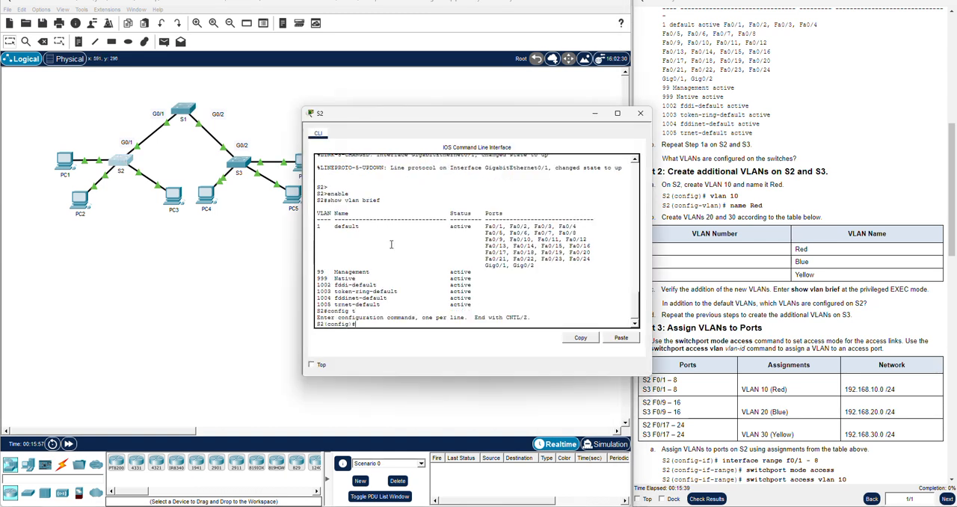
{"action": "key", "text": "Return"}
{"action": "key", "text": "Return"}
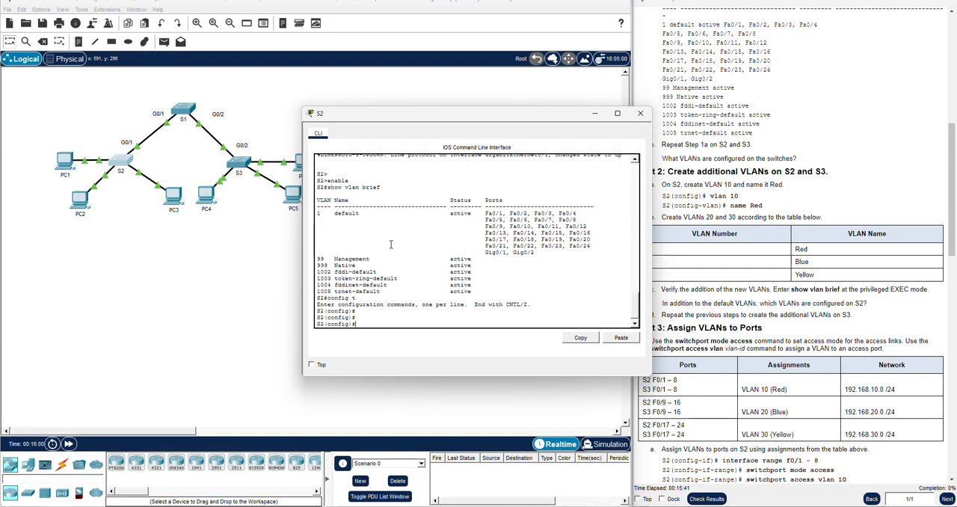
{"action": "left_click_drag", "start_coordinate": [405, 120], "coordinate": [363, 120]}
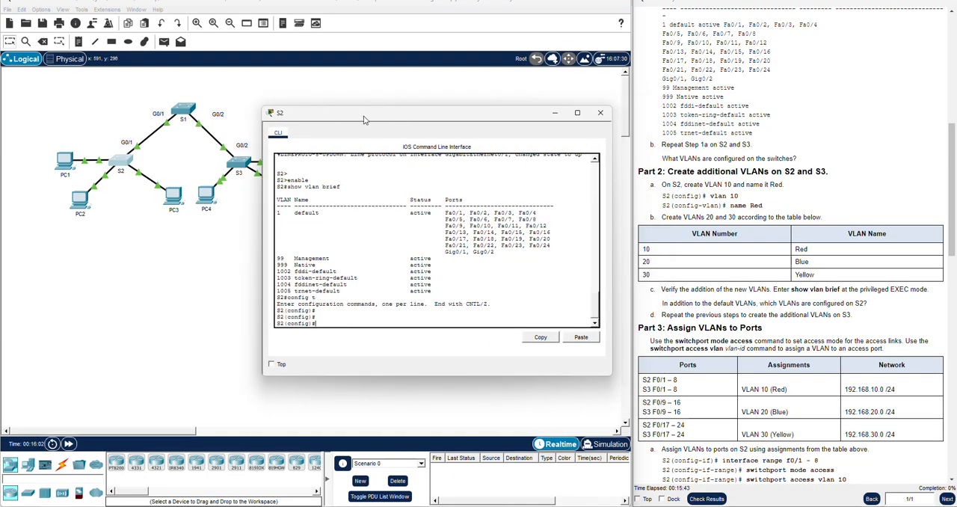
Create VLAN 10 on S2 and name it Red
{"action": "type", "text": "vlan 10"}
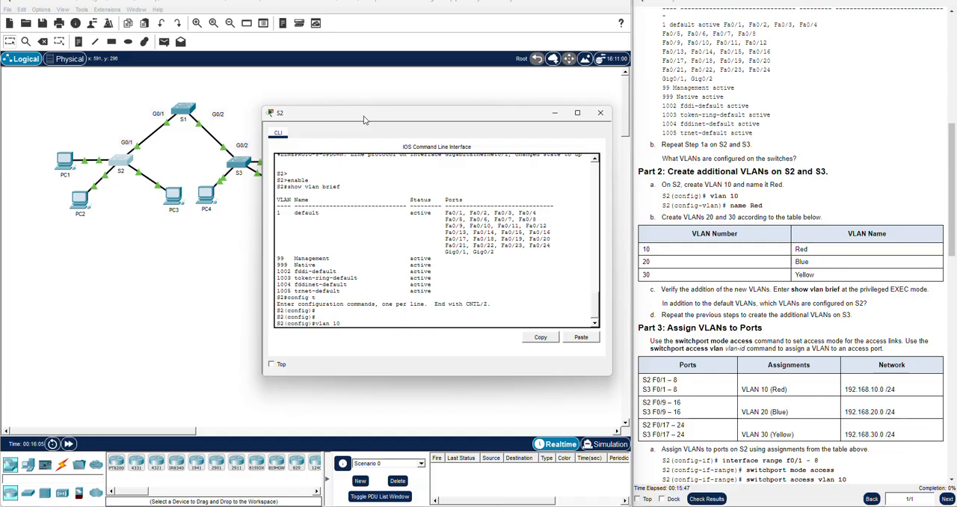
{"action": "key", "text": "Return"}
{"action": "type", "text": "name Red"}
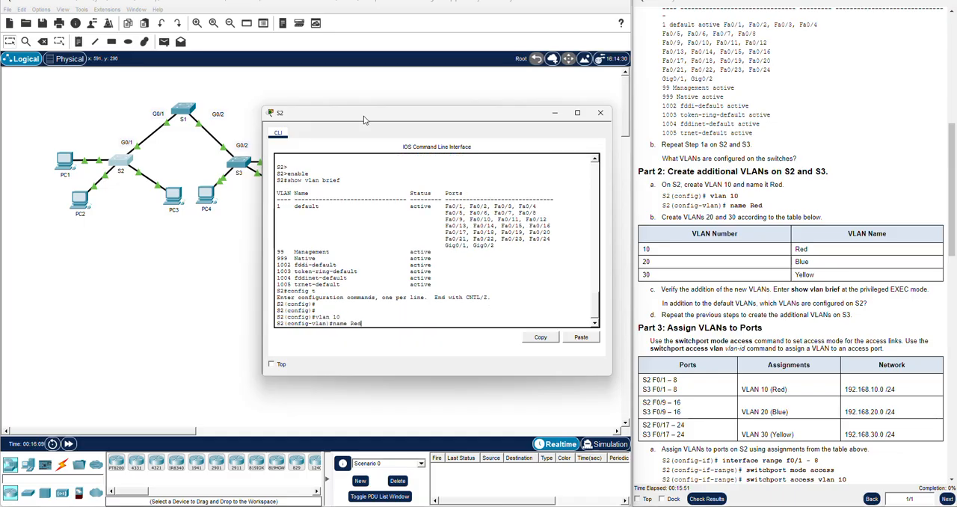
{"action": "key", "text": "Return"}
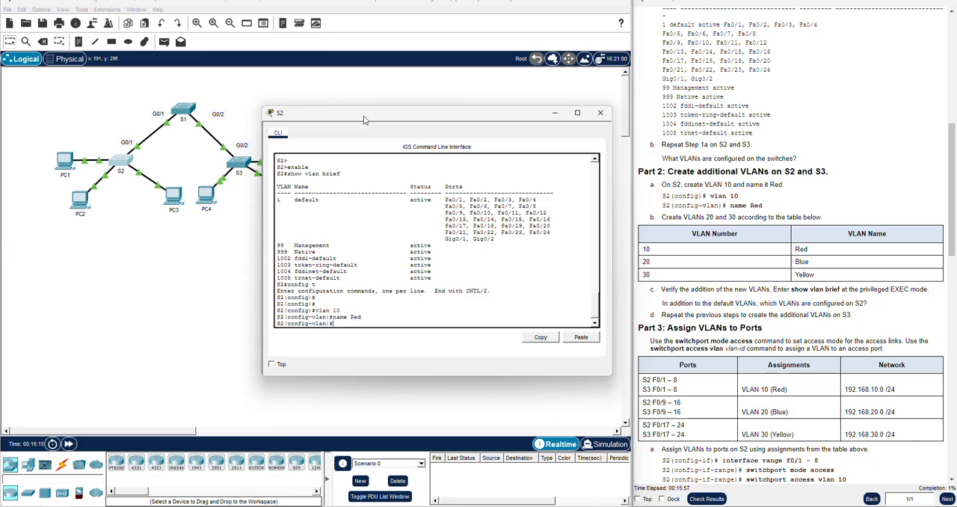
Create VLAN 20 on S2 and name it Blue
{"action": "type", "text": "vlan"}
{"action": "type", "text": " 20"}
{"action": "key", "text": "Return"}
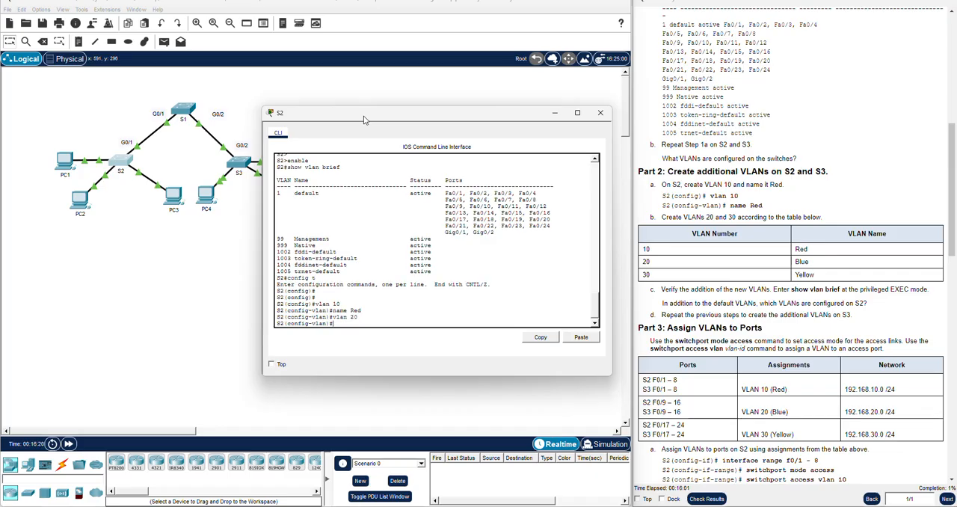
{"action": "type", "text": "name Blue"}
{"action": "key", "text": "Return"}
Create VLAN 30 on S2 and name it Yellow
{"action": "type", "text": "vlan"}
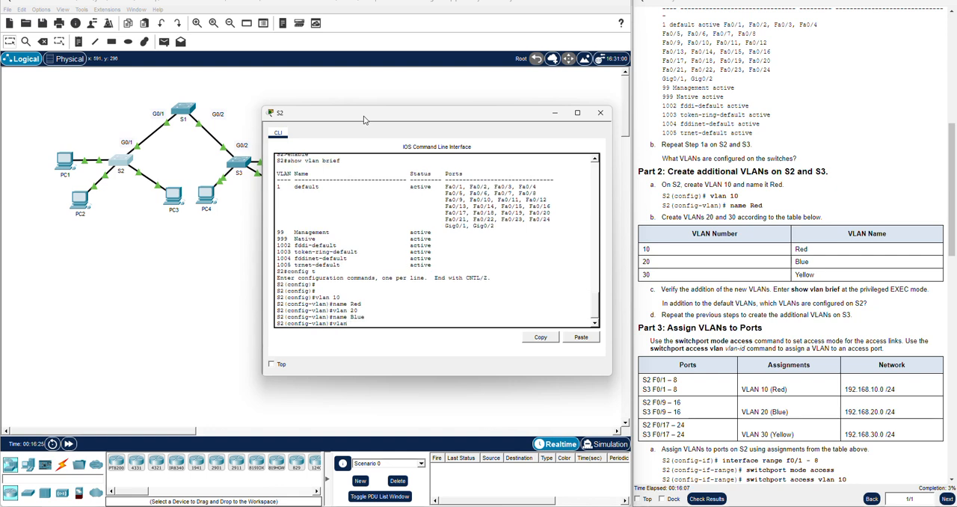
{"action": "type", "text": " 30"}
{"action": "key", "text": "Return"}
{"action": "type", "text": "name"}
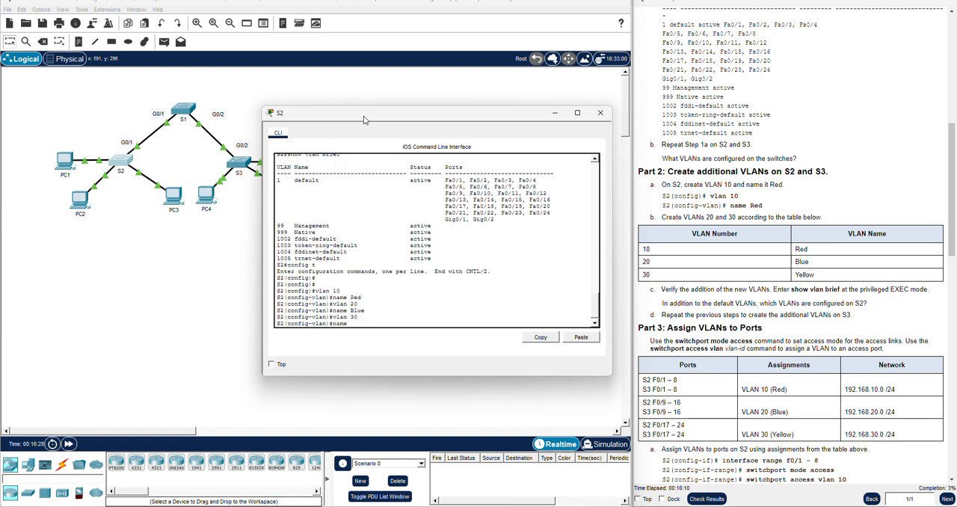
{"action": "type", "text": " Yellow"}
{"action": "key", "text": "Return"}
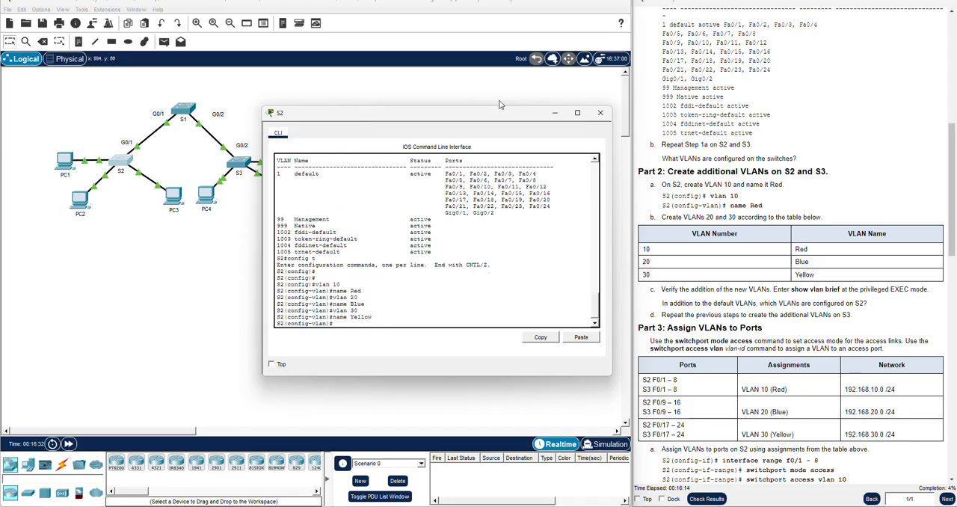
Open S3's command line and enter global configuration mode with config t
{"action": "left_click_drag", "start_coordinate": [503, 120], "coordinate": [488, 130]}
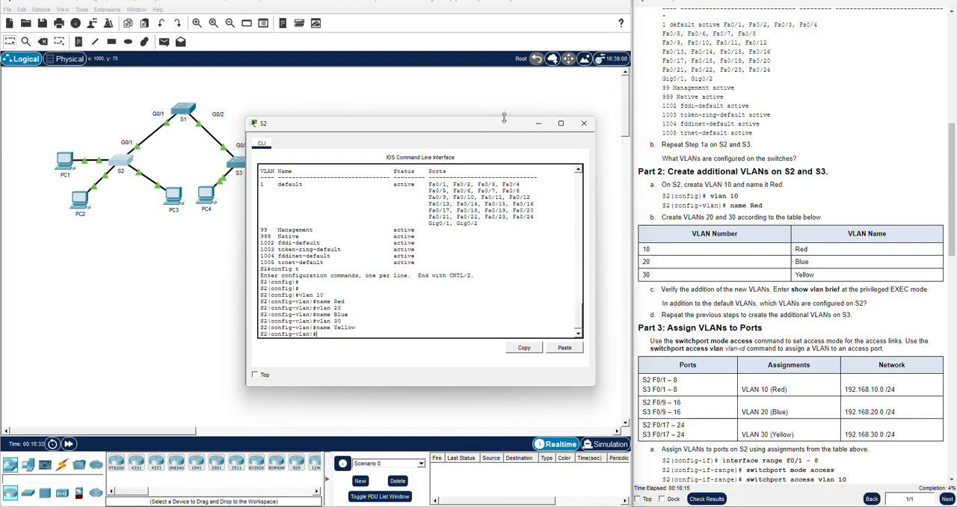
{"action": "left_click", "coordinate": [186, 172]}
{"action": "left_click", "coordinate": [238, 164]}
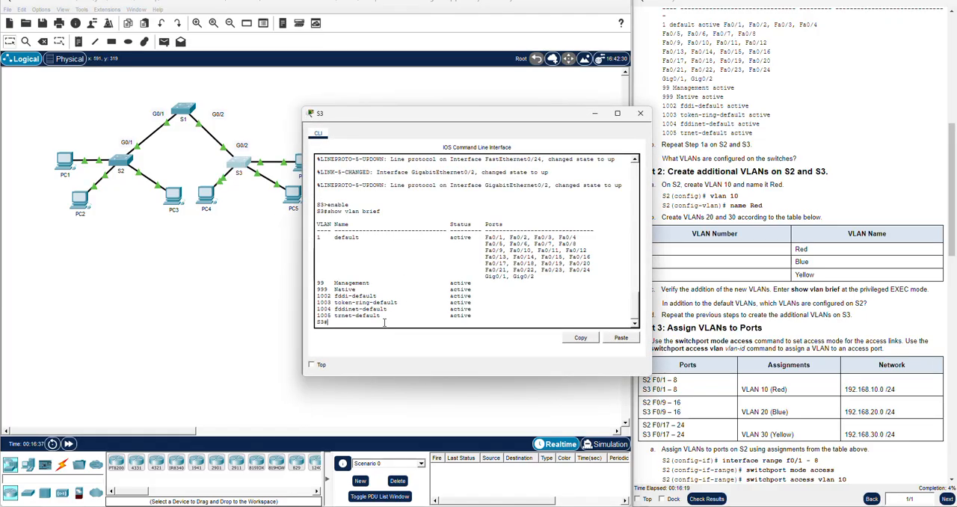
{"action": "type", "text": "config t"}
{"action": "key", "text": "Return"}
{"action": "key", "text": "Return"}
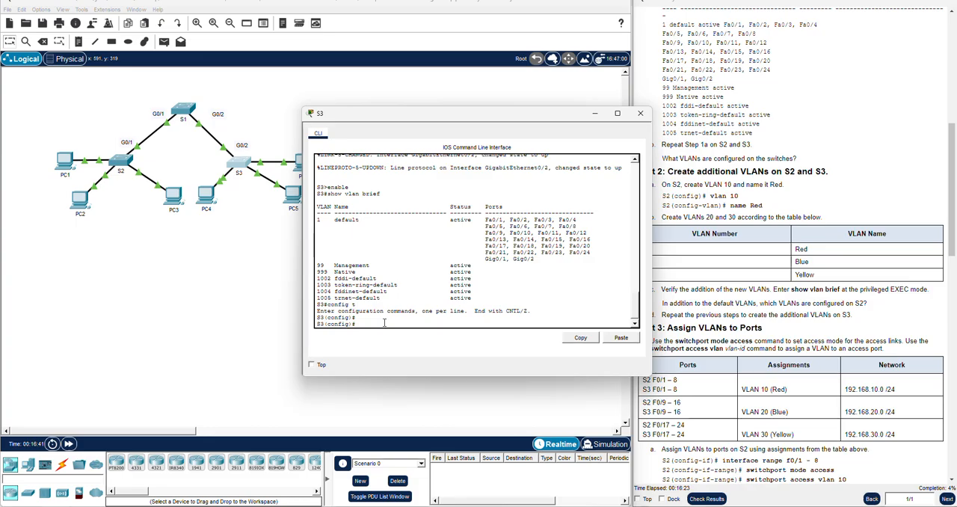
Create VLAN 10 on S3 and name it Red
{"action": "type", "text": "vlan 10"}
{"action": "key", "text": "Return"}
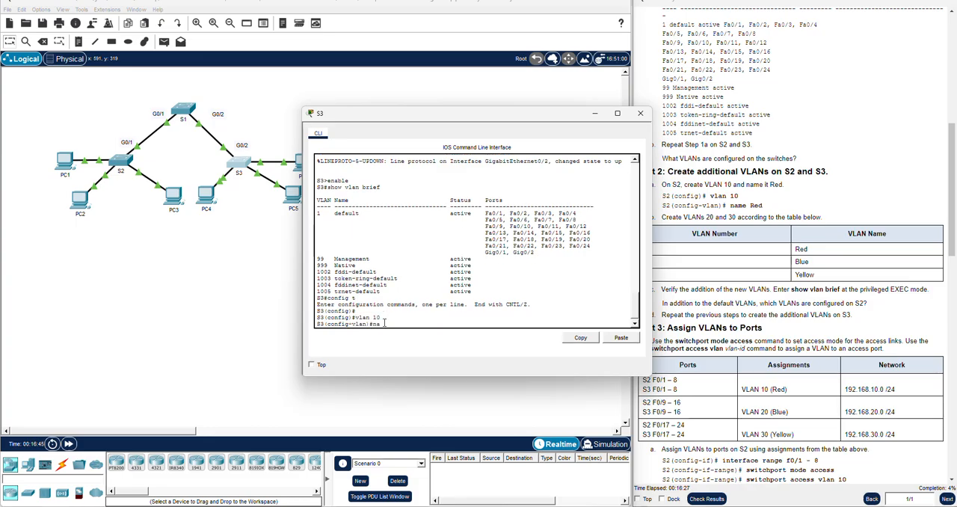
{"action": "key", "text": "Return"}
Create VLAN 20 on S3 and name it Blue
{"action": "type", "text": "vlan "}
{"action": "type", "text": "20"}
{"action": "key", "text": "Return"}
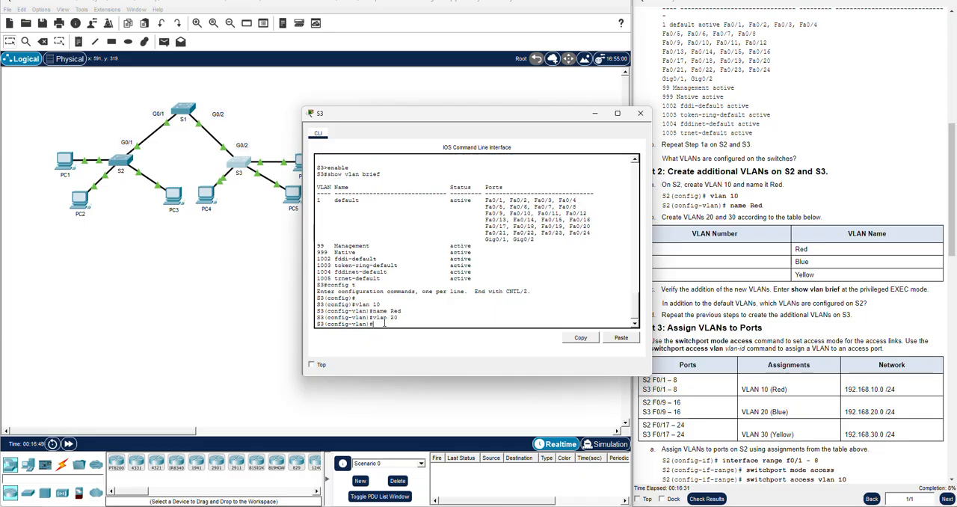
{"action": "type", "text": "name Blue"}
{"action": "key", "text": "Return"}
Create VLAN 30 on S3, name it Yellow, and close S3's window
{"action": "type", "text": "vlan 30"}
{"action": "key", "text": "Return"}
{"action": "type", "text": "name Yellow"}
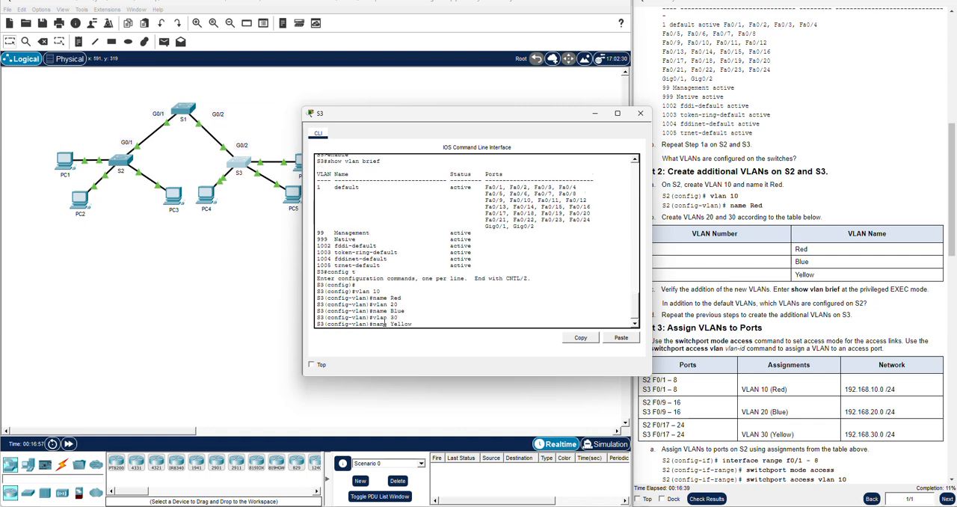
{"action": "key", "text": "Return"}
{"action": "left_click", "coordinate": [640, 113]}
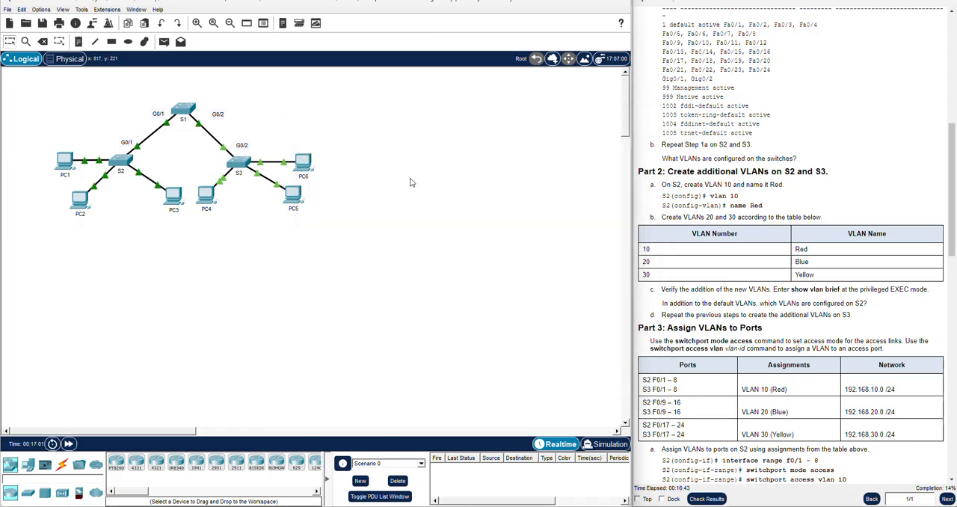
Open S1's command line and enter global configuration mode with configure terminal
{"action": "left_click", "coordinate": [184, 110]}
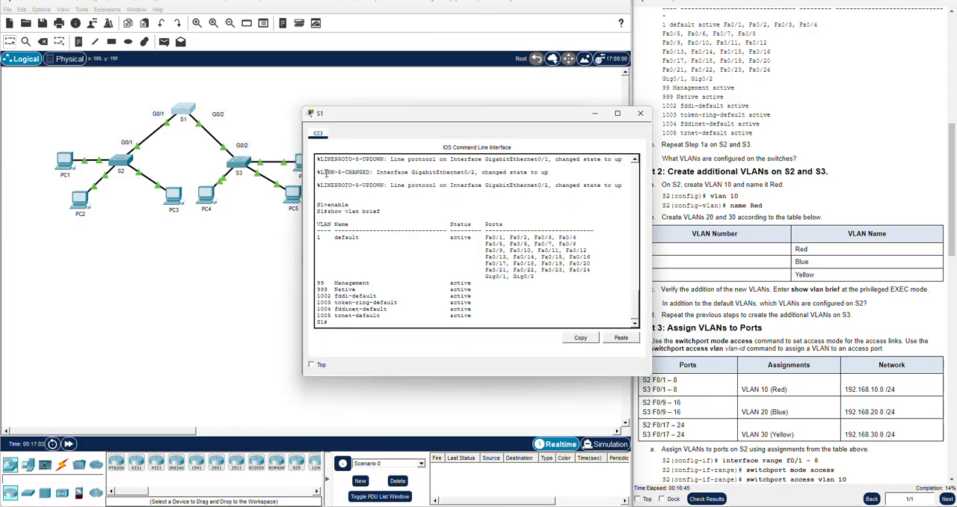
{"action": "type", "text": "con"}
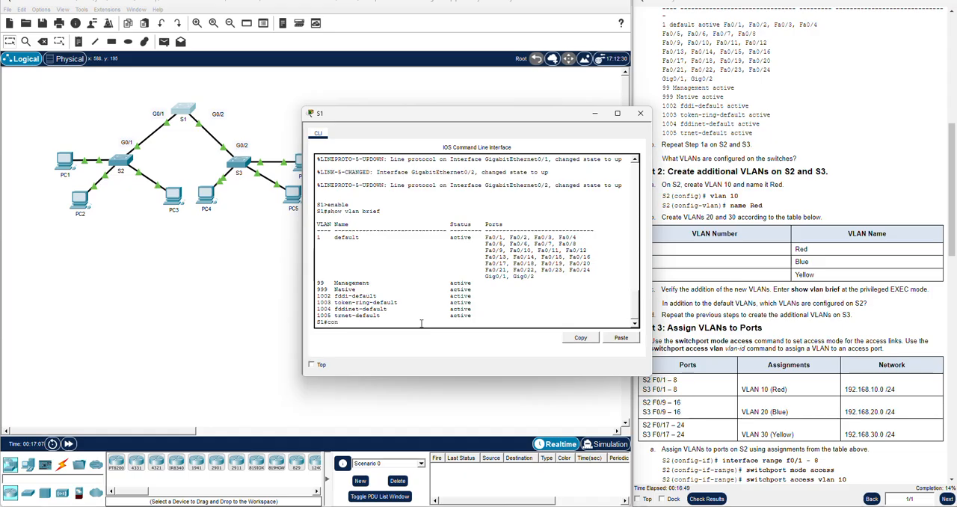
{"action": "type", "text": "figure terminal"}
{"action": "key", "text": "Return"}
Create VLAN 10 on S1 and name it Red
{"action": "type", "text": "vlan 10"}
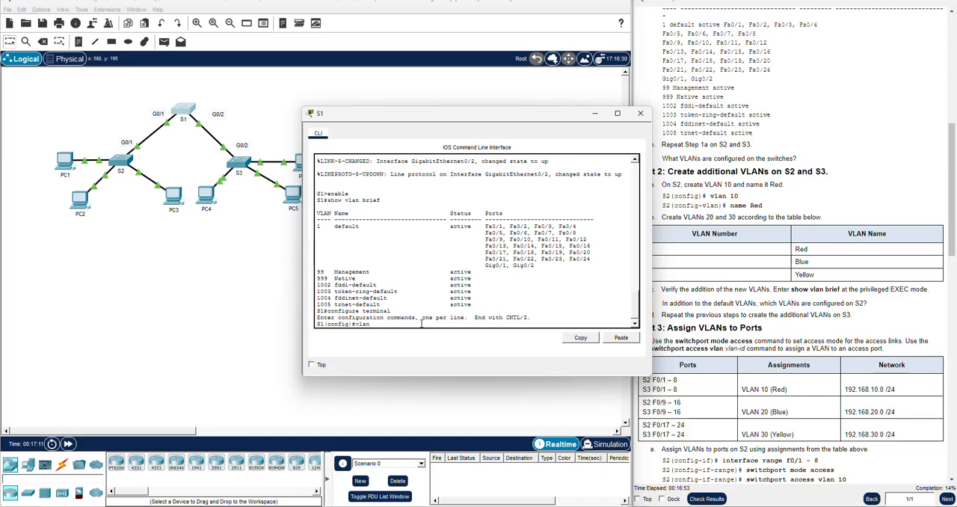
{"action": "key", "text": "Return"}
{"action": "type", "text": "name "}
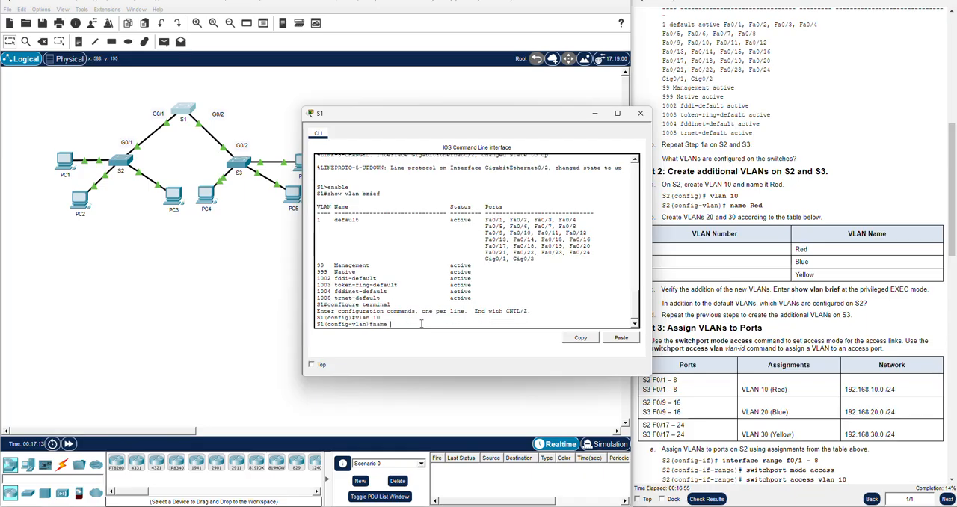
{"action": "type", "text": "Red"}
{"action": "key", "text": "Return"}
Create VLAN 20 on S1 and name it Blue
{"action": "type", "text": "vlan)#vlan 20"}
{"action": "key", "text": "Return"}
{"action": "type", "text": "name"}
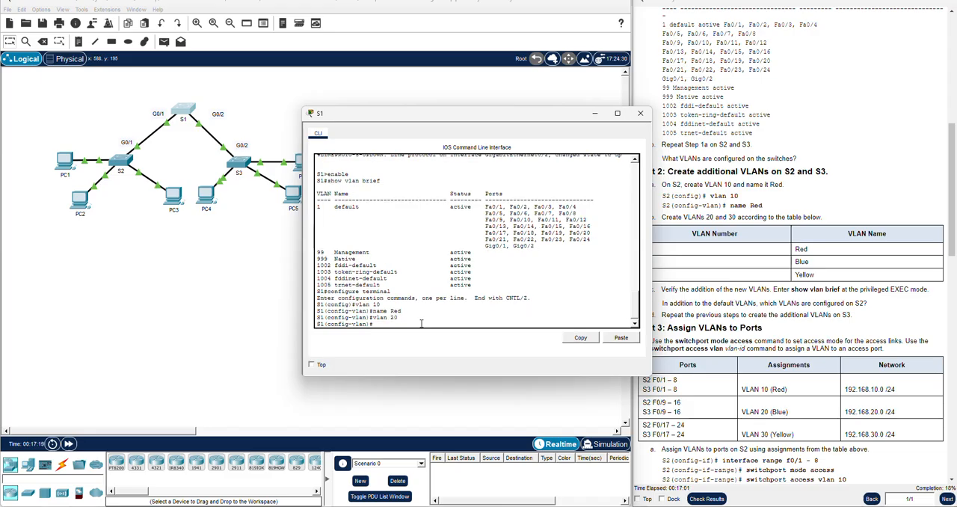
{"action": "type", "text": " Blue"}
{"action": "key", "text": "Return"}
Create VLAN 30 on S1, name it Yellow, and close S1's window
{"action": "type", "text": "vlan "}
{"action": "type", "text": "30"}
{"action": "key", "text": "Return"}
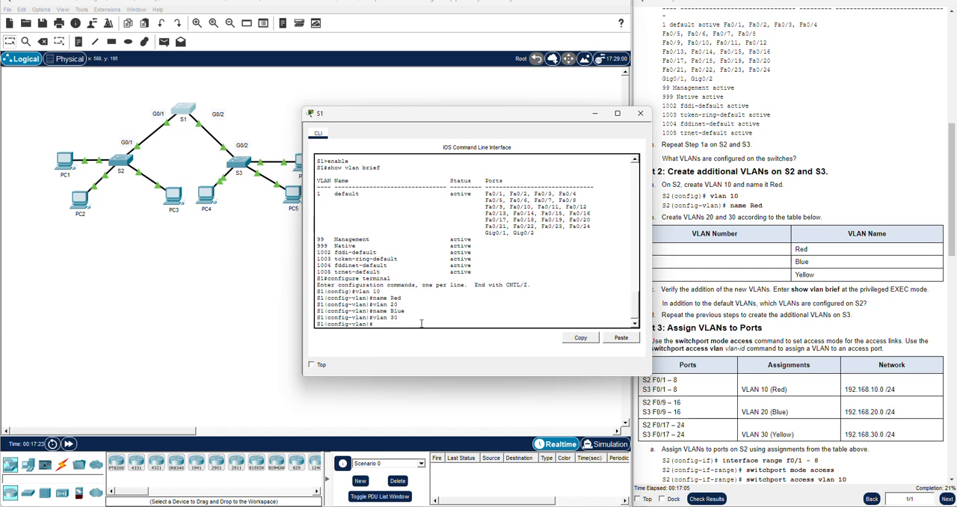
{"action": "type", "text": "name Yellow"}
{"action": "key", "text": "Return"}
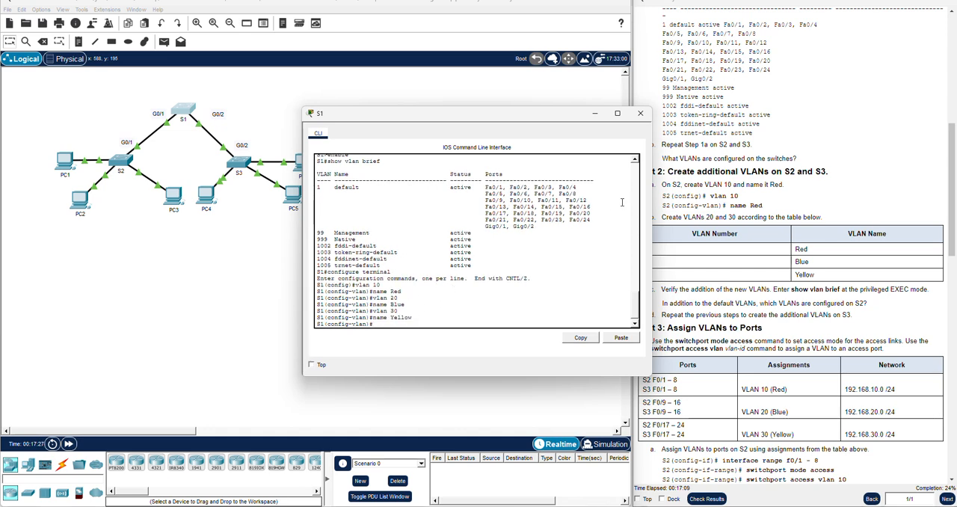
{"action": "left_click", "coordinate": [640, 113]}
Reopen S2's command line and exit VLAN and global configuration modes back to privileged EXEC mode
{"action": "scroll", "coordinate": [722, 196], "scroll_direction": "down", "scroll_amount": 3}
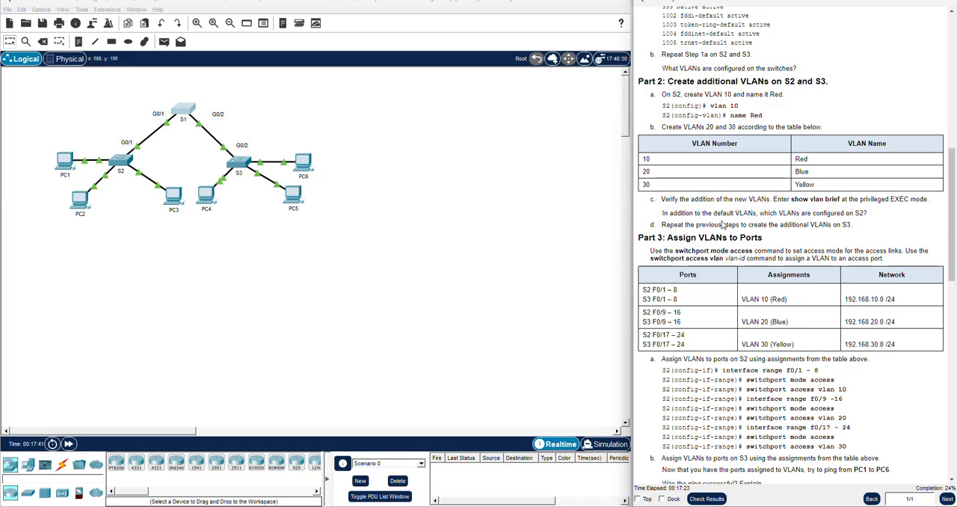
{"action": "left_click", "coordinate": [119, 159]}
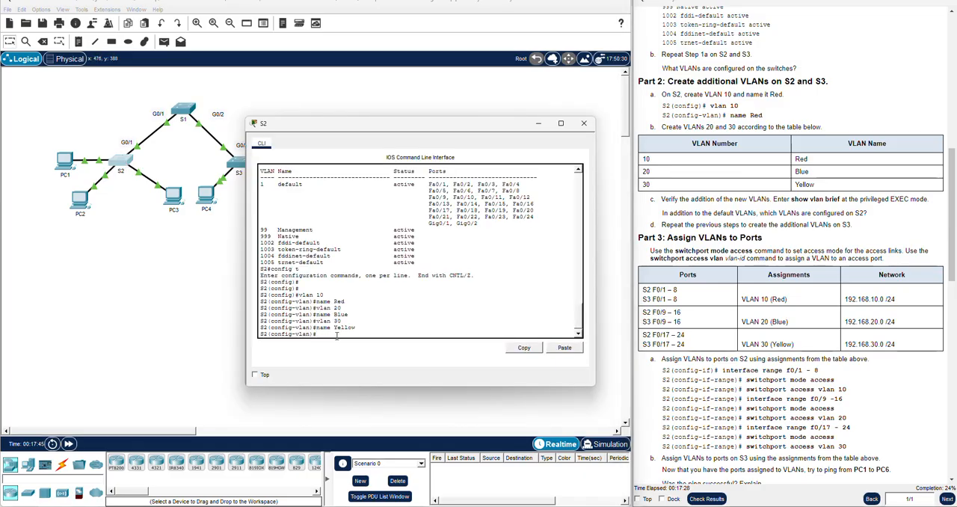
{"action": "type", "text": "exit"}
{"action": "key", "text": "Return"}
{"action": "key", "text": "Return"}
{"action": "key", "text": "Return"}
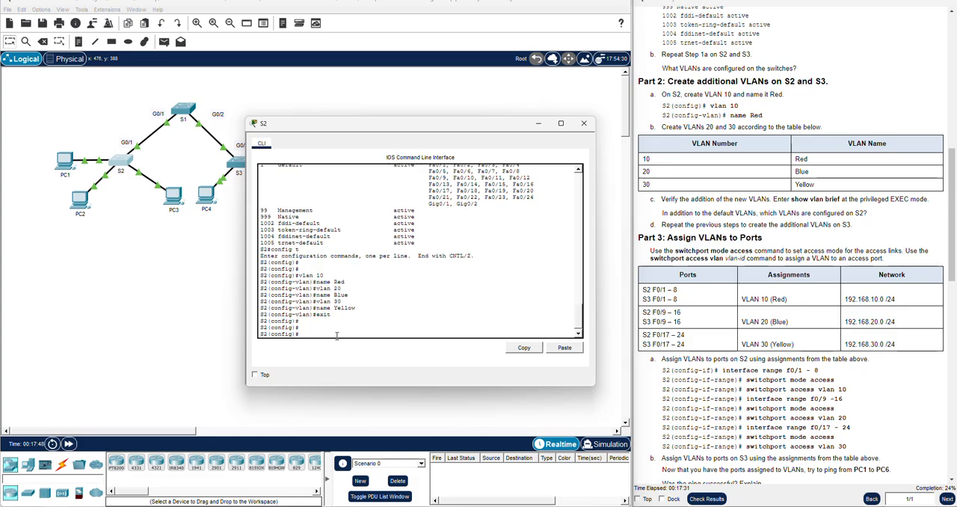
{"action": "type", "text": "exit"}
{"action": "key", "text": "Return"}
{"action": "key", "text": "Return"}
{"action": "key", "text": "Return"}
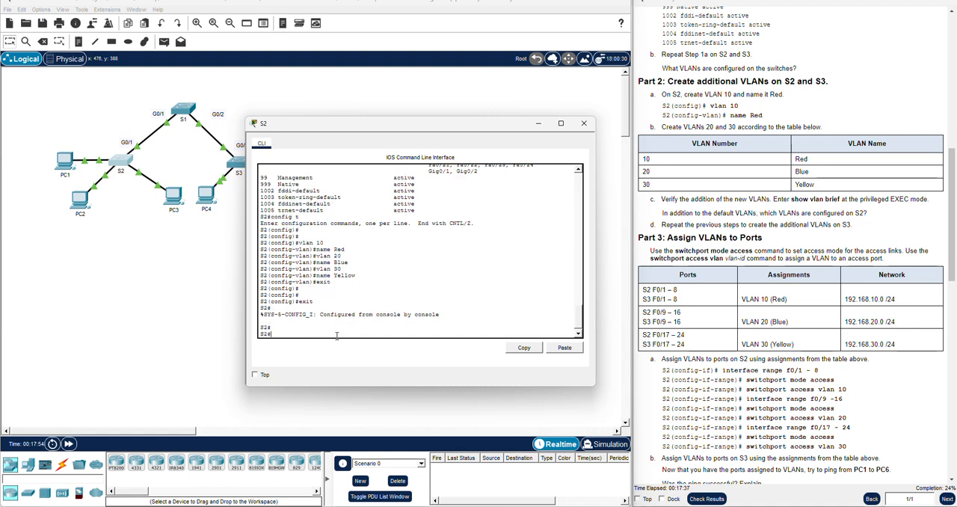
Run show vlan brief on S2 and check the entries for the configured non-default VLANs
{"action": "type", "text": "show vlabn"}
{"action": "key", "text": "BackSpace"}
{"action": "key", "text": "BackSpace"}
{"action": "type", "text": "n brief"}
{"action": "key", "text": "Return"}
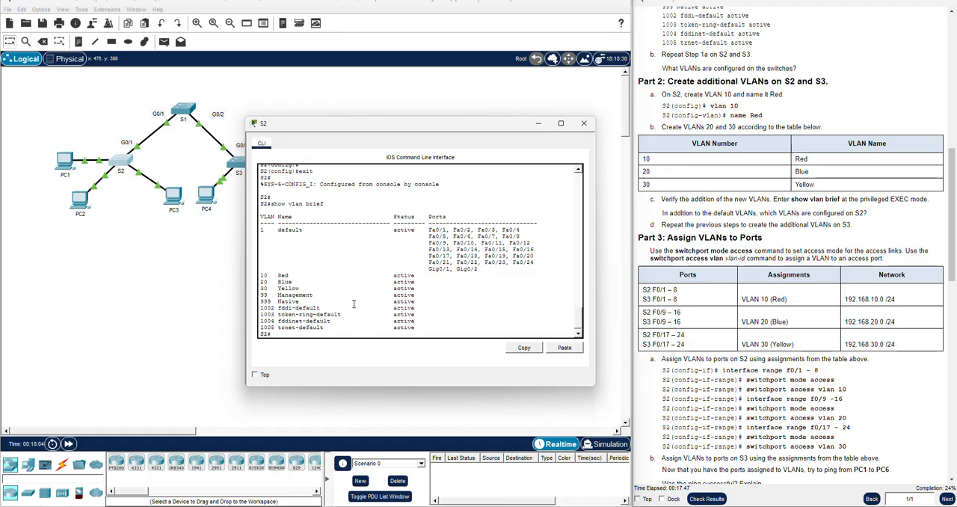
{"action": "left_click_drag", "start_coordinate": [262, 273], "coordinate": [441, 301]}
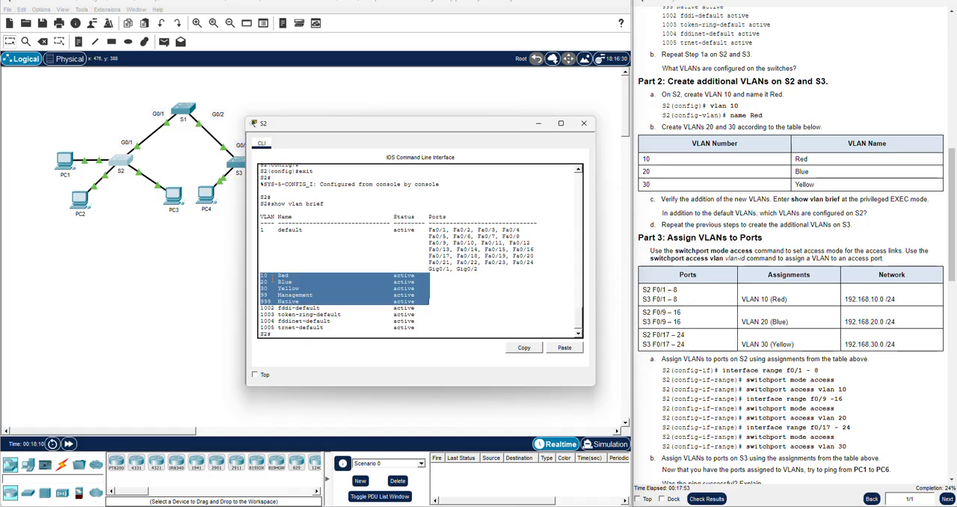
{"action": "left_click", "coordinate": [272, 298]}
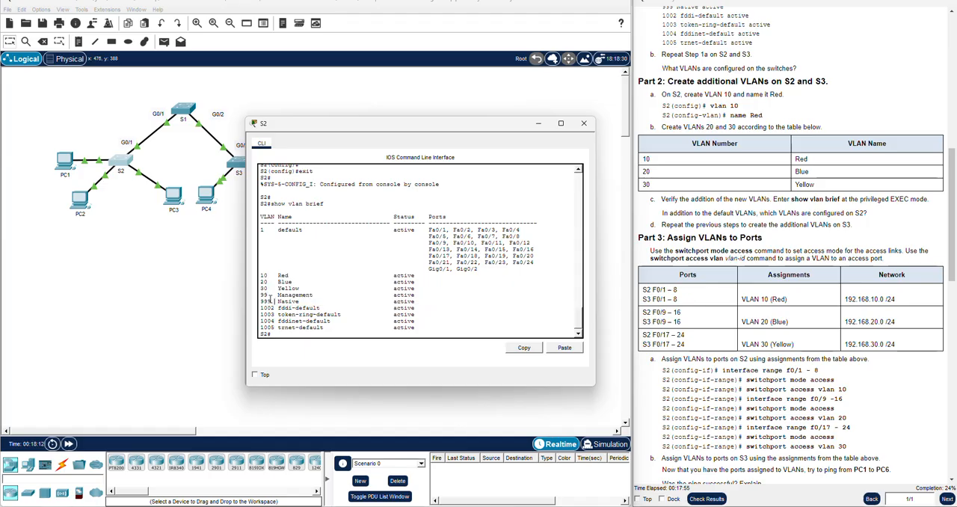
Close S2's window and review the Part 3 port assignment table and commands in the instructions
{"action": "left_click", "coordinate": [678, 282]}
{"action": "scroll", "coordinate": [772, 245], "scroll_direction": "down", "scroll_amount": 2}
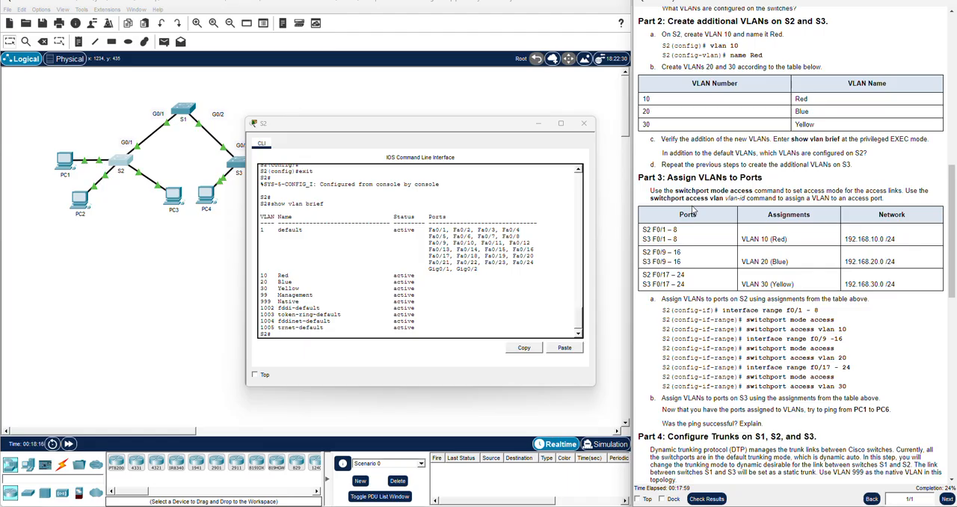
{"action": "left_click", "coordinate": [583, 123]}
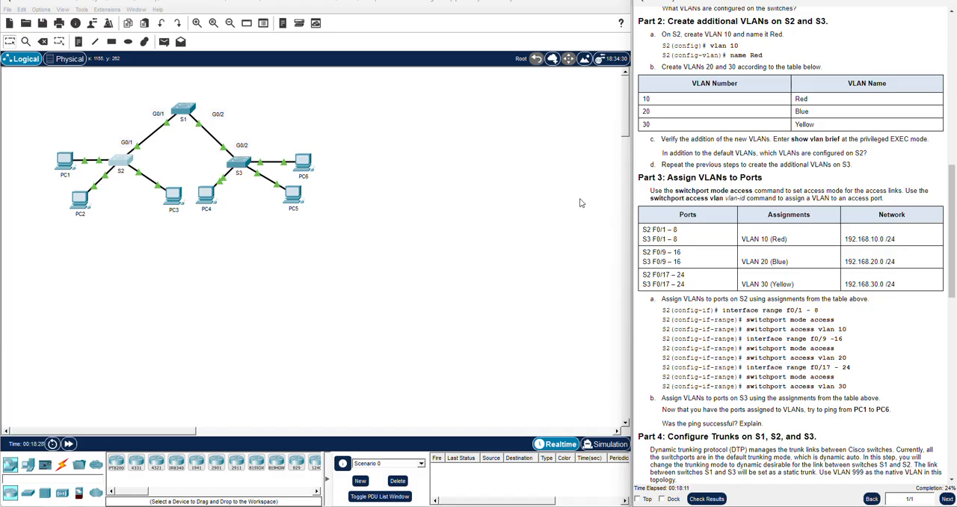
{"action": "scroll", "coordinate": [659, 224], "scroll_direction": "down", "scroll_amount": 1}
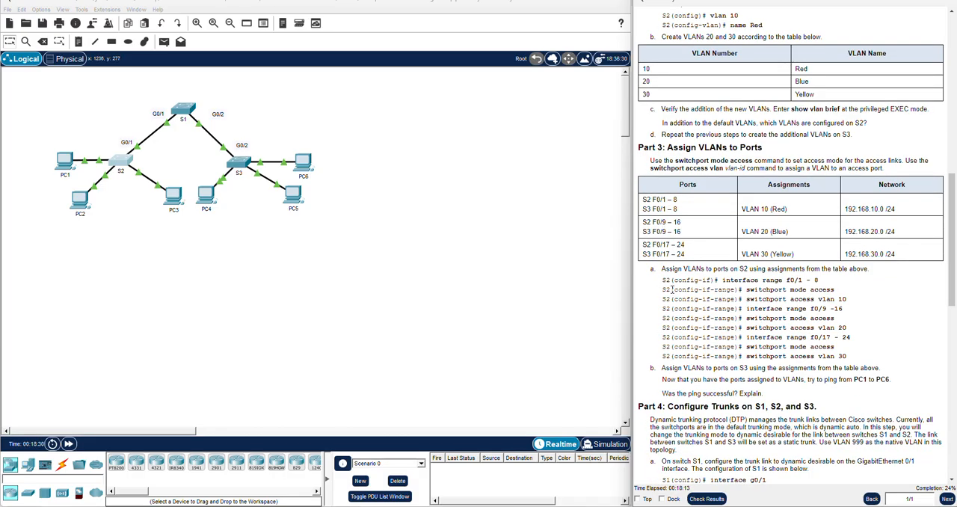
{"action": "scroll", "coordinate": [684, 289], "scroll_direction": "down", "scroll_amount": 1}
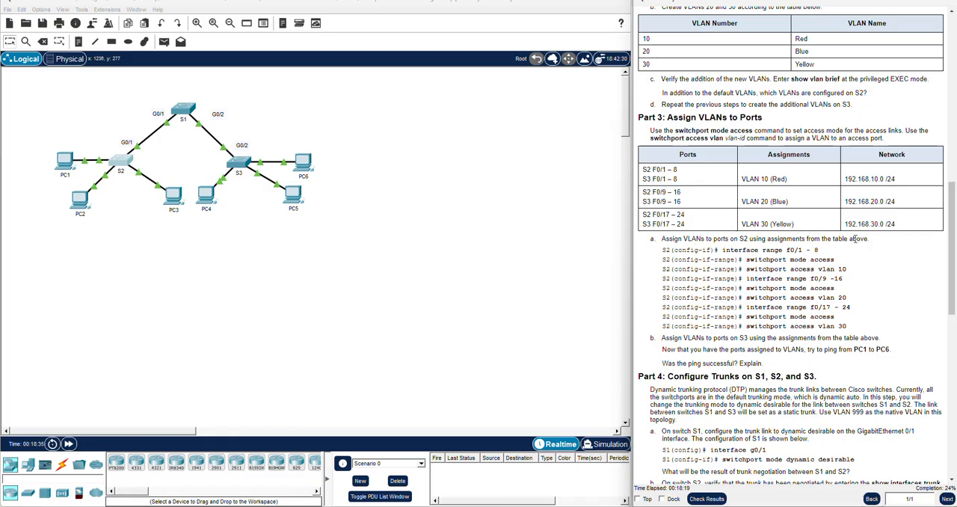
{"action": "left_click_drag", "start_coordinate": [891, 222], "coordinate": [666, 152]}
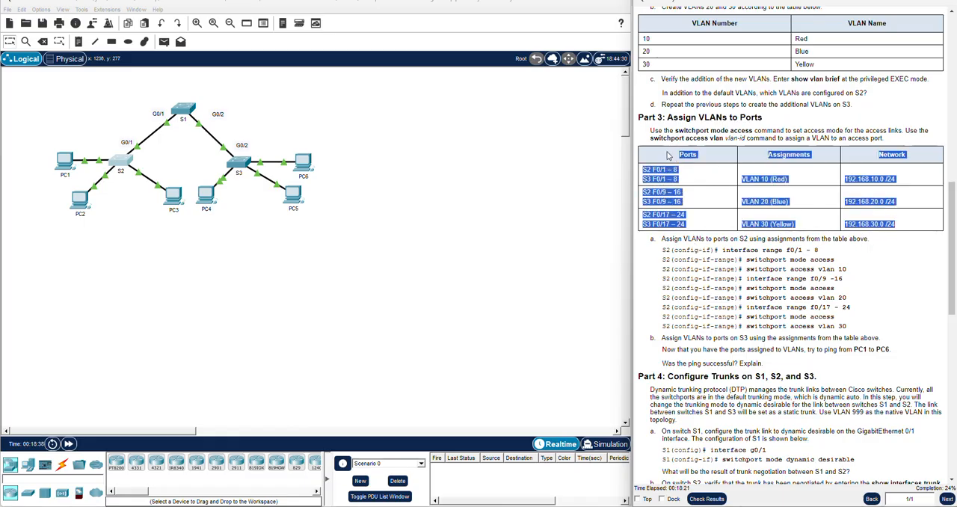
{"action": "left_click", "coordinate": [722, 189]}
{"action": "triple_click", "coordinate": [655, 169]}
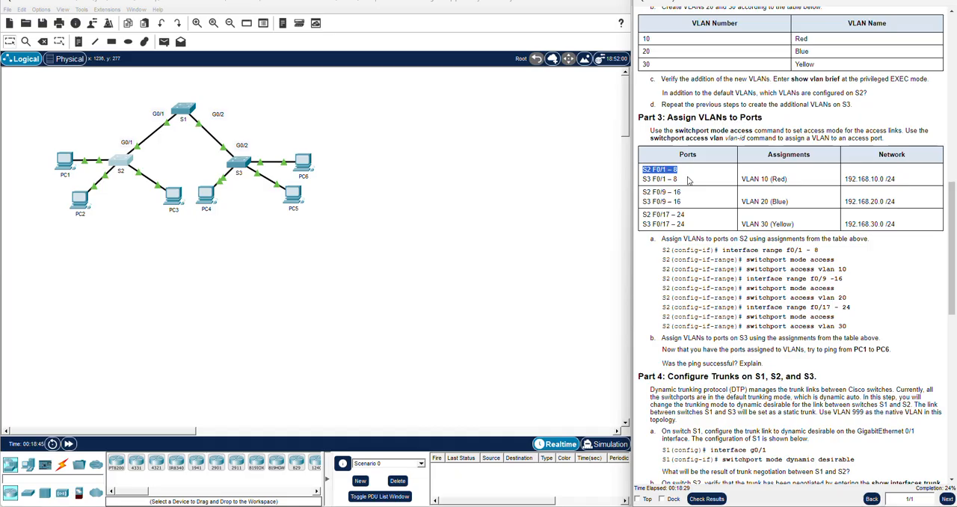
{"action": "left_click", "coordinate": [443, 198]}
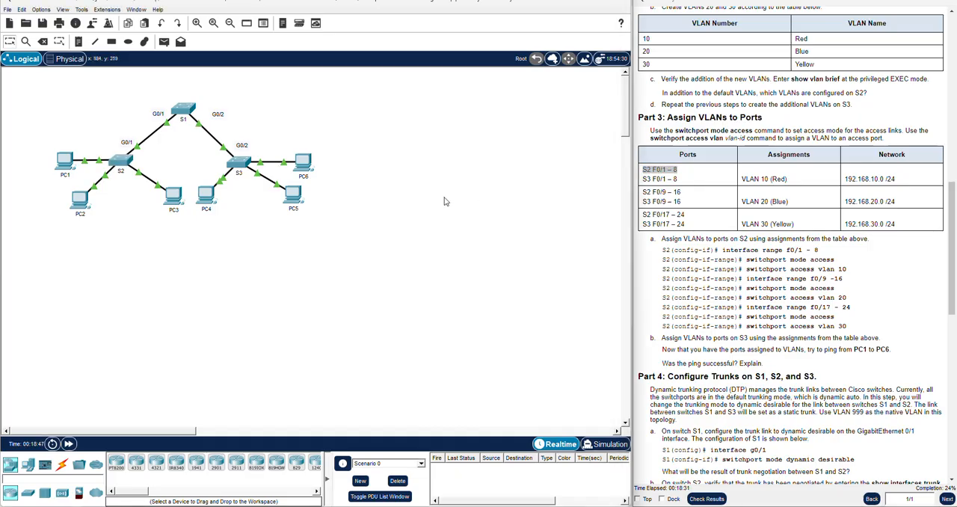
Reopen S2's command line, enter global configuration mode with config t, and move its window clear of the instructions
{"action": "left_click", "coordinate": [121, 160]}
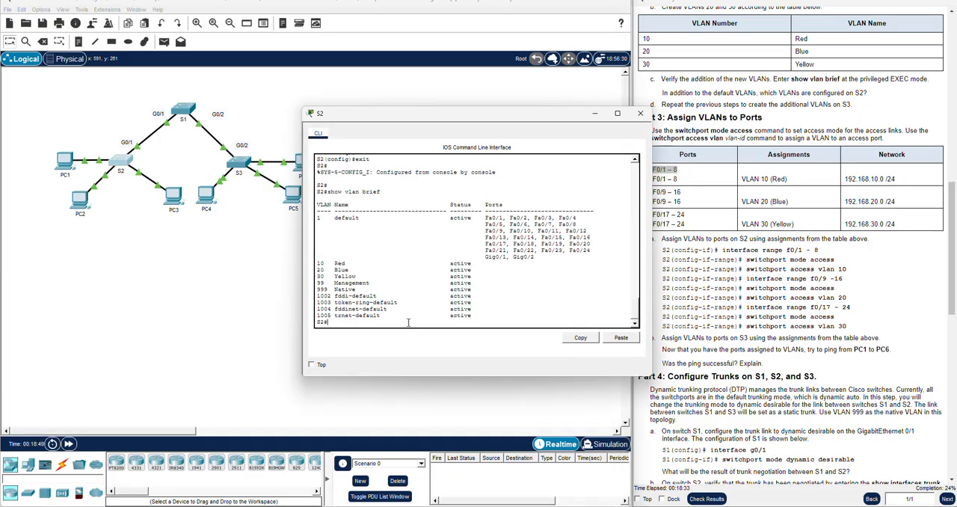
{"action": "type", "text": "config t"}
{"action": "key", "text": "Return"}
{"action": "key", "text": "Return"}
{"action": "key", "text": "Return"}
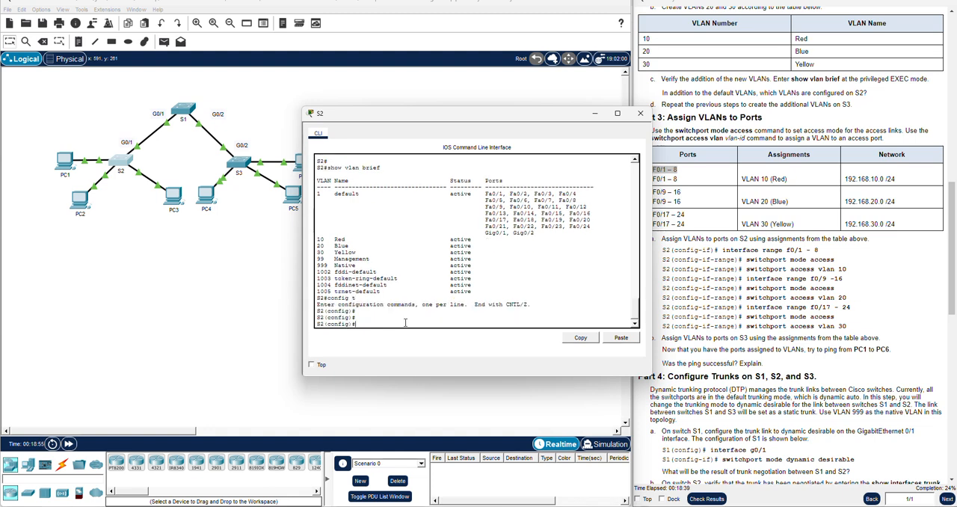
{"action": "left_click_drag", "start_coordinate": [438, 119], "coordinate": [396, 121]}
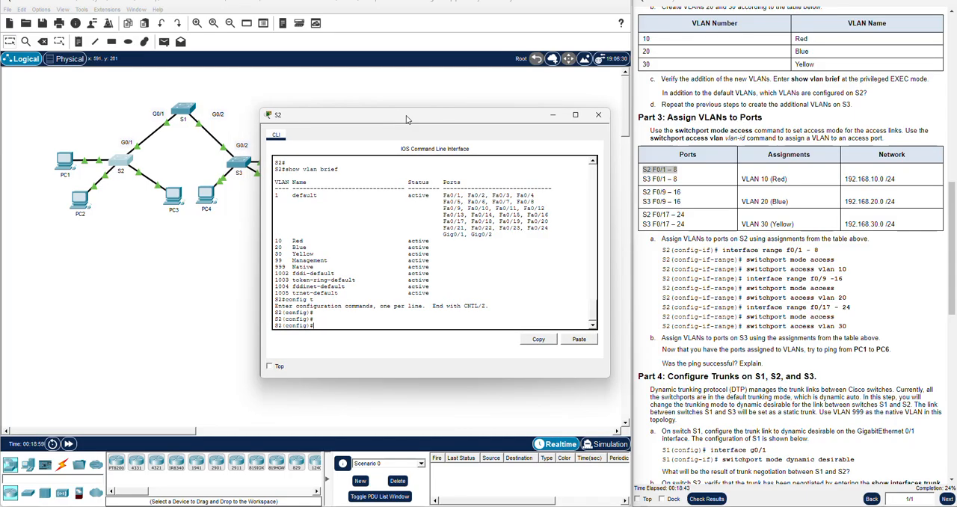
Enter interface range configuration on S2 for fastEthernet 0/1 - 8
{"action": "type", "text": "in"}
{"action": "key", "text": "Tab"}
{"action": "type", "text": "ran"}
{"action": "key", "text": "Tab"}
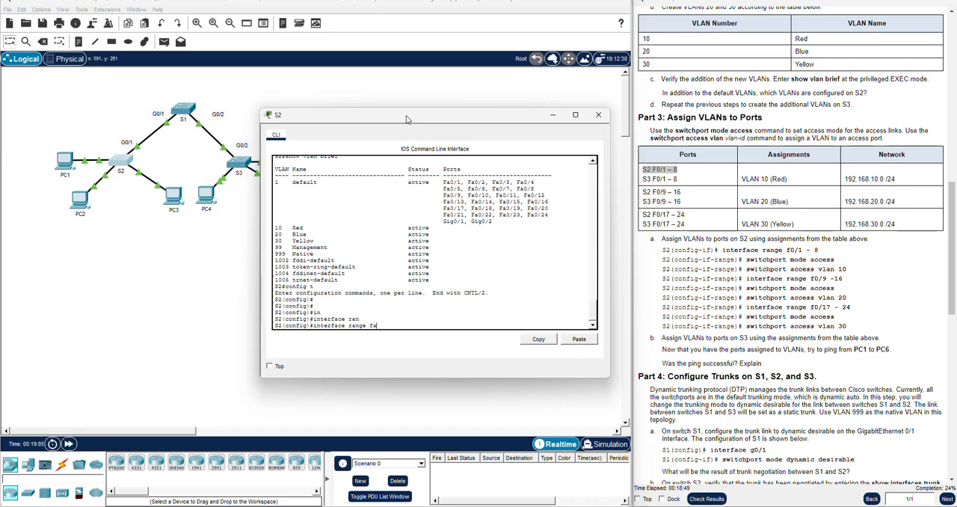
{"action": "type", "text": "fa"}
{"action": "key", "text": "Tab"}
{"action": "type", "text": "0/1 -"}
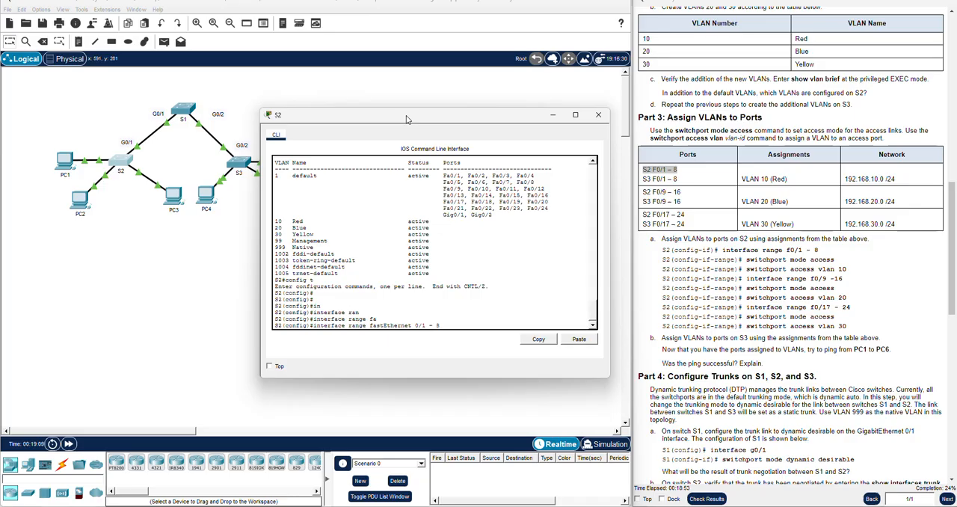
{"action": "type", "text": " 8"}
{"action": "key", "text": "Return"}
Set S2's fastEthernet 0/1 - 8 ports to access mode with switchport mode access, and exit to global configuration mode
{"action": "type", "text": "sw"}
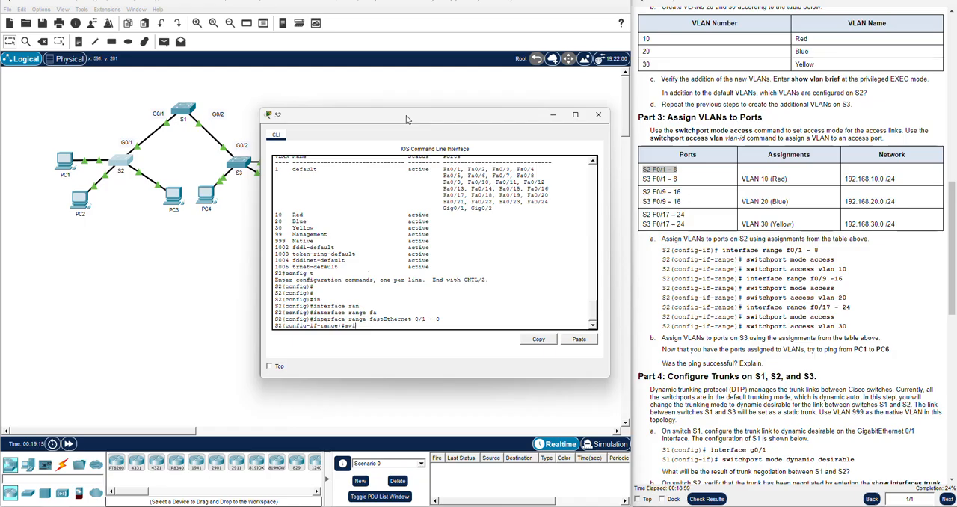
{"action": "type", "text": "i"}
{"action": "key", "text": "Tab"}
{"action": "type", "text": "mo"}
{"action": "key", "text": "Tab"}
{"action": "type", "text": "acc"}
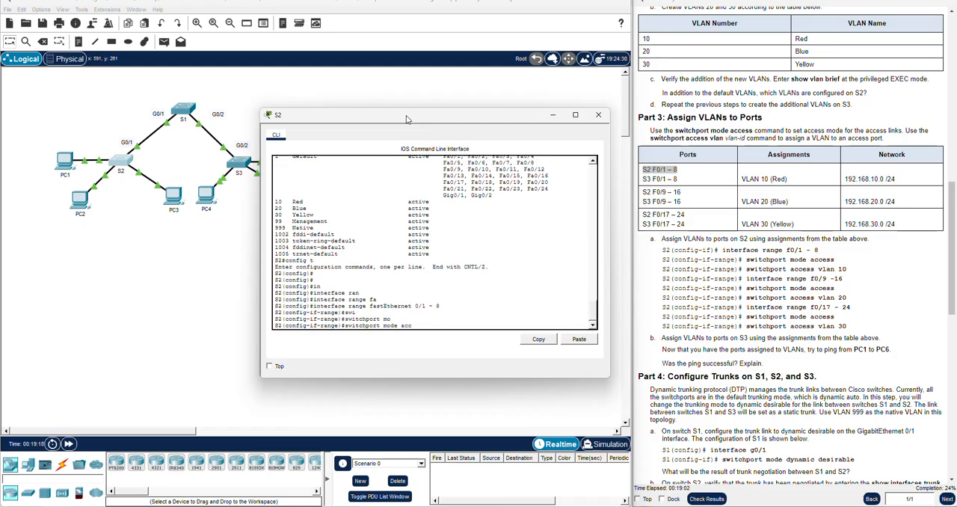
{"action": "key", "text": "Tab"}
{"action": "key", "text": "Return"}
{"action": "key", "text": "Return"}
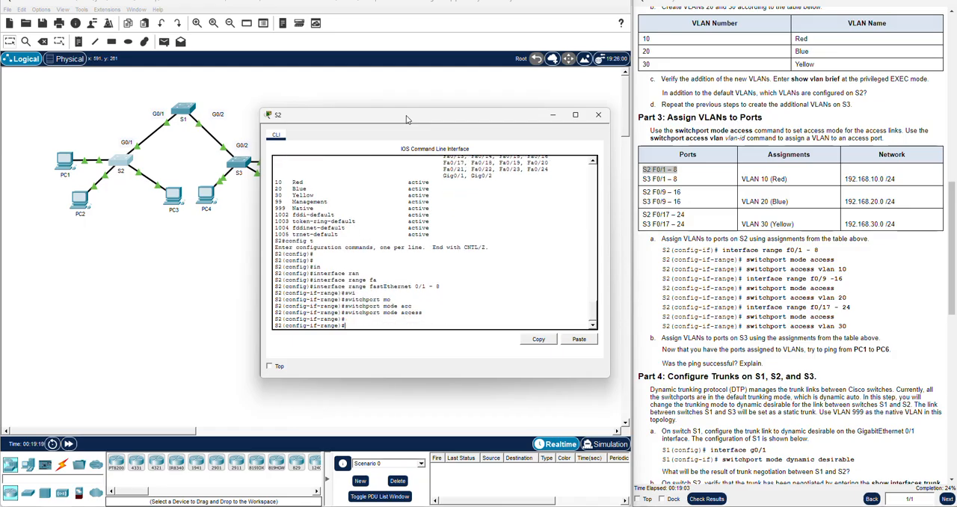
{"action": "type", "text": "exit"}
{"action": "key", "text": "Return"}
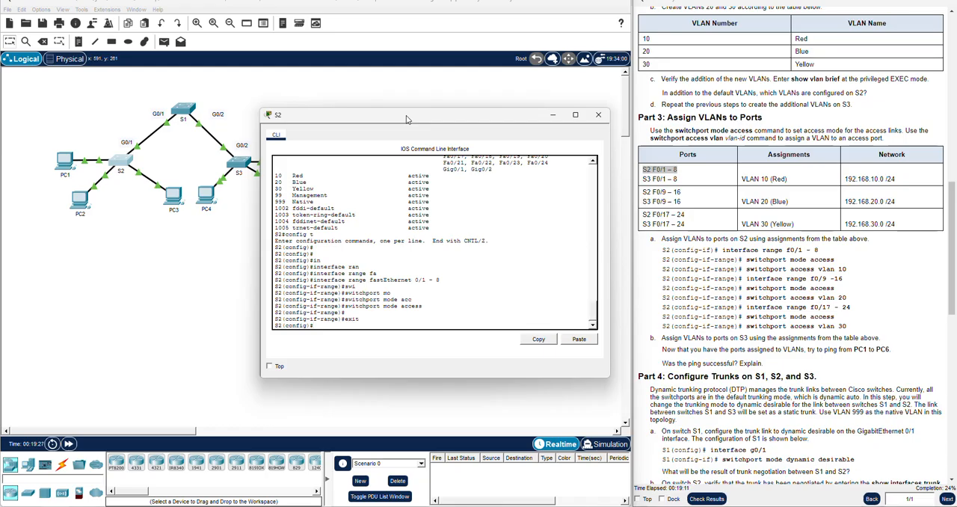
Re-enter interface range configuration on S2 for fastEthernet 0/1 - 8
{"action": "type", "text": "in"}
{"action": "key", "text": "Tab"}
{"action": "type", "text": "ra"}
{"action": "key", "text": "Tab"}
{"action": "type", "text": "fas"}
{"action": "key", "text": "Tab"}
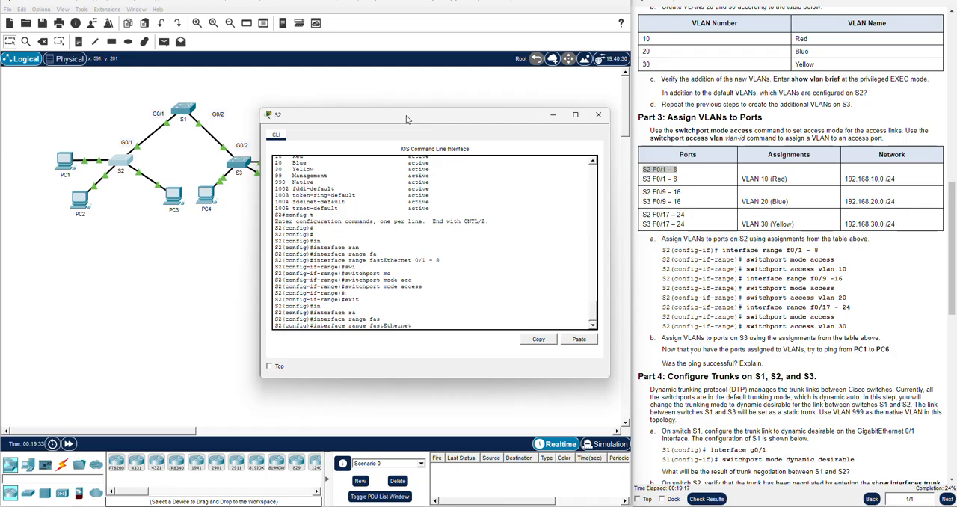
{"action": "type", "text": "0/1 -8"}
{"action": "key", "text": "Return"}
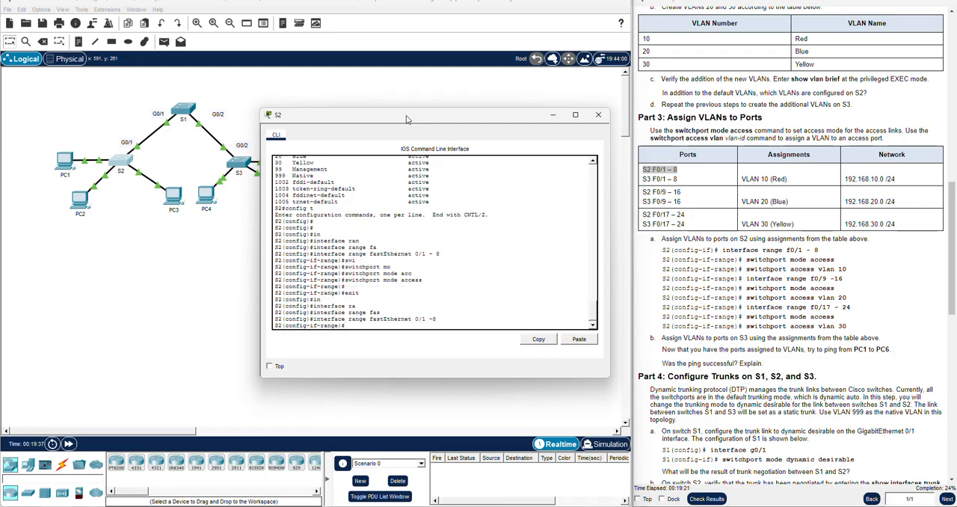
Assign S2's fastEthernet 0/1 - 8 ports to VLAN 10 with switchport access vlan 10, and exit the interface range
{"action": "type", "text": "sw"}
{"action": "key", "text": "Tab"}
{"action": "type", "text": "acc"}
{"action": "key", "text": "Tab"}
{"action": "type", "text": "vlan 10"}
{"action": "key", "text": "Return"}
{"action": "key", "text": "Return"}
{"action": "type", "text": "exi"}
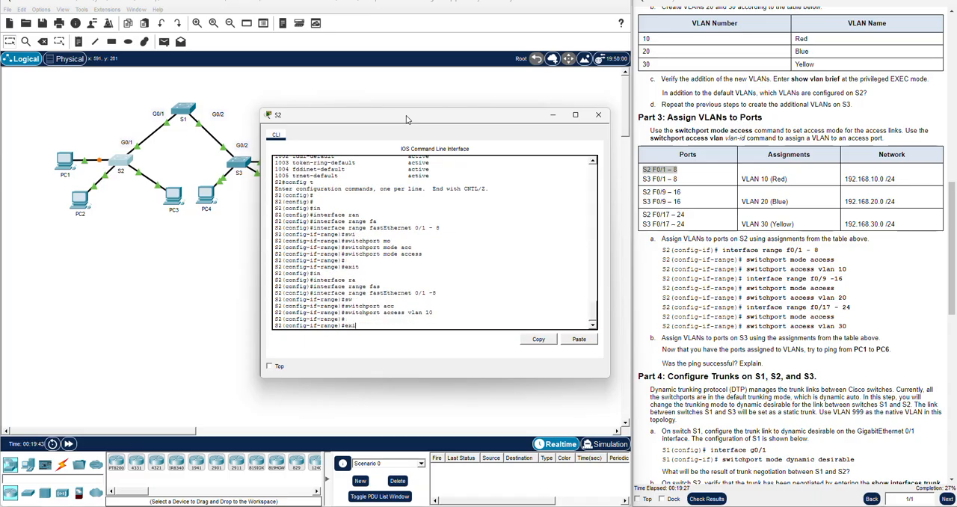
{"action": "type", "text": "t"}
{"action": "key", "text": "Return"}
Enter interface range configuration on S2 for fastEthernet 0/9 - 16
{"action": "type", "text": "in"}
{"action": "key", "text": "Tab"}
{"action": "type", "text": "ran"}
{"action": "key", "text": "Tab"}
{"action": "type", "text": "fas"}
{"action": "key", "text": "Tab"}
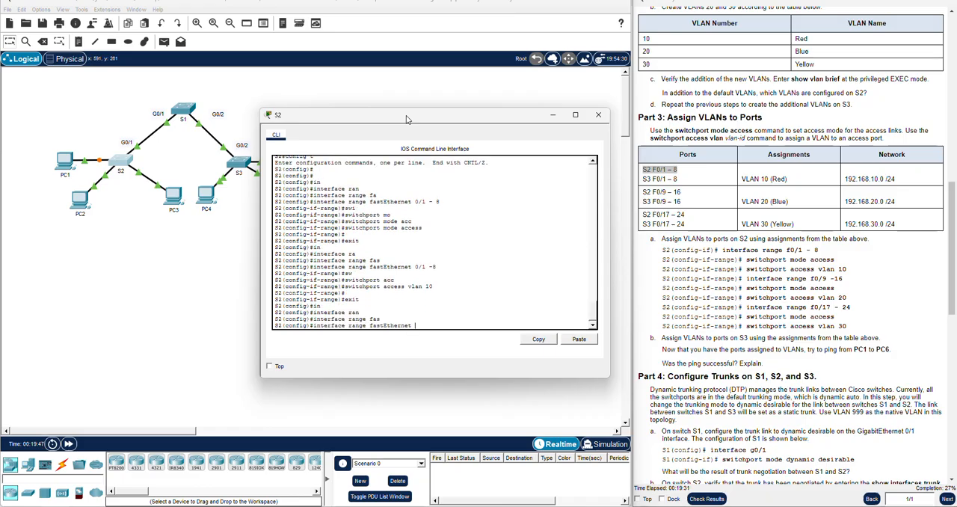
{"action": "type", "text": "0/9 - 16"}
{"action": "key", "text": "Return"}
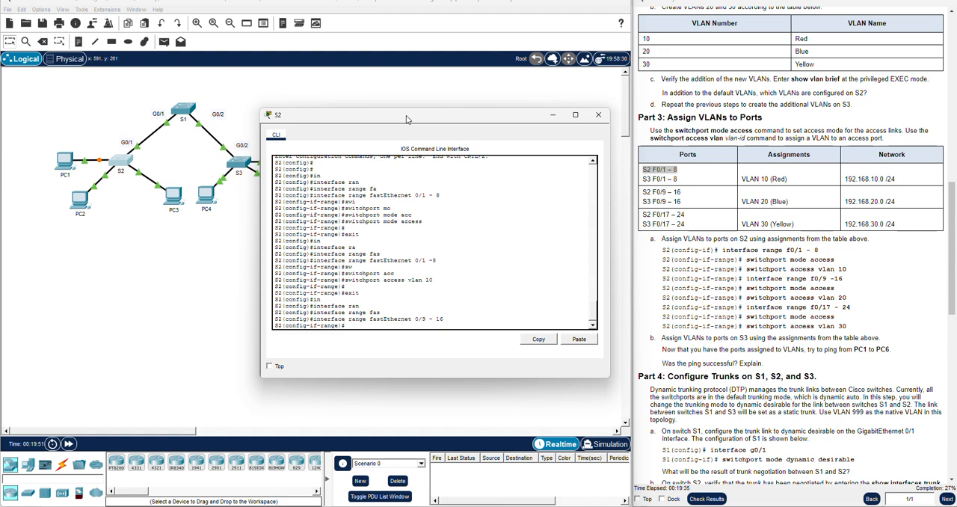
Set S2's fastEthernet 0/9 - 16 ports to access mode with switchport mode access
{"action": "type", "text": "sw"}
{"action": "key", "text": "Tab"}
{"action": "type", "text": "mod"}
{"action": "key", "text": "Tab"}
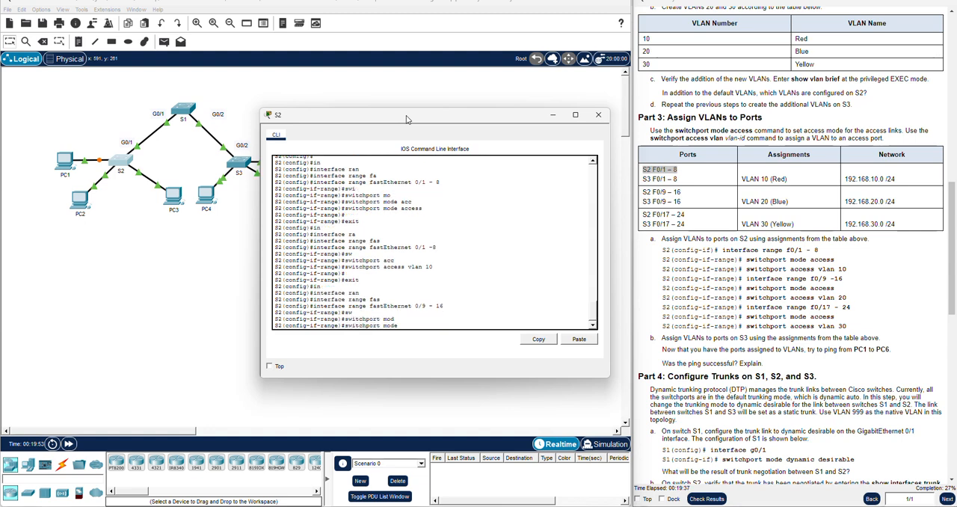
{"action": "type", "text": "acc"}
{"action": "key", "text": "Tab"}
{"action": "key", "text": "Return"}
Check the S2 F0/9 – 16 assignment in the port table and assign that range with switchport access vlan 20
{"action": "type", "text": "sw"}
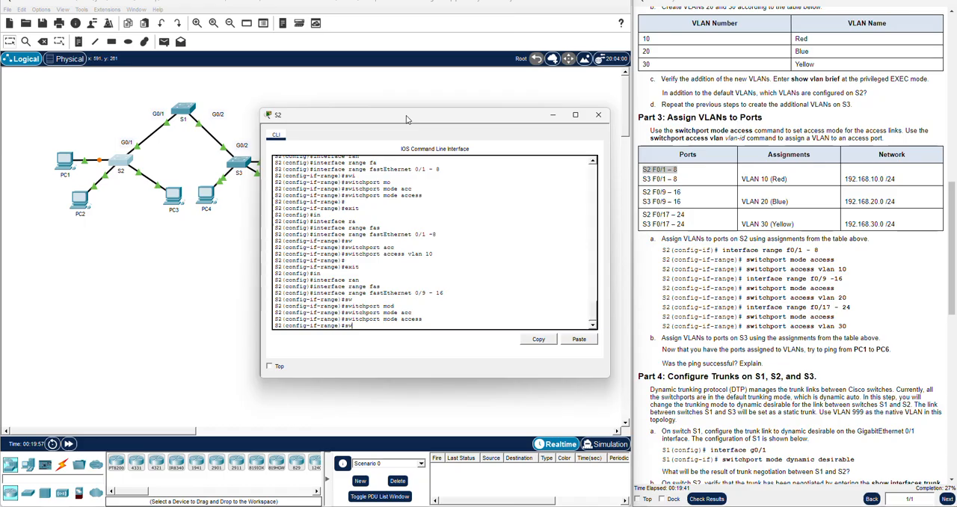
{"action": "triple_click", "coordinate": [660, 192]}
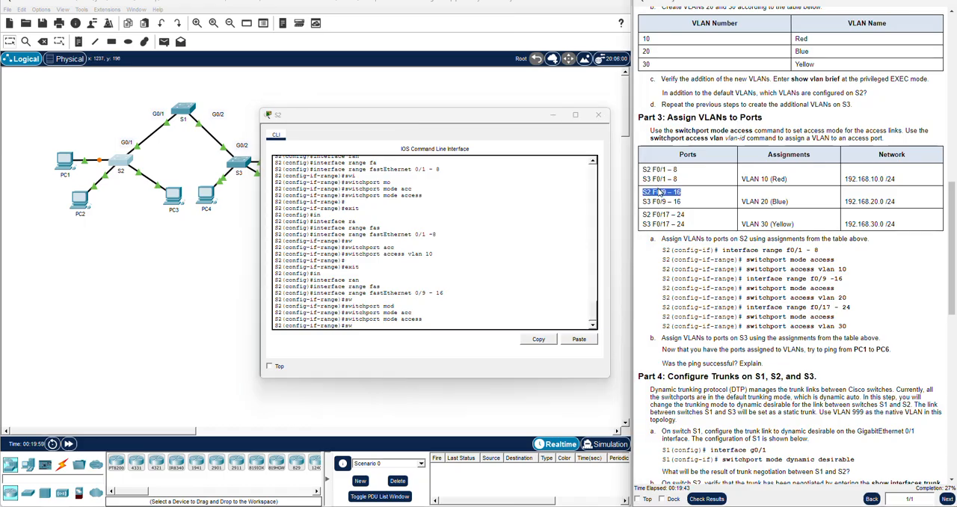
{"action": "left_click", "coordinate": [392, 327]}
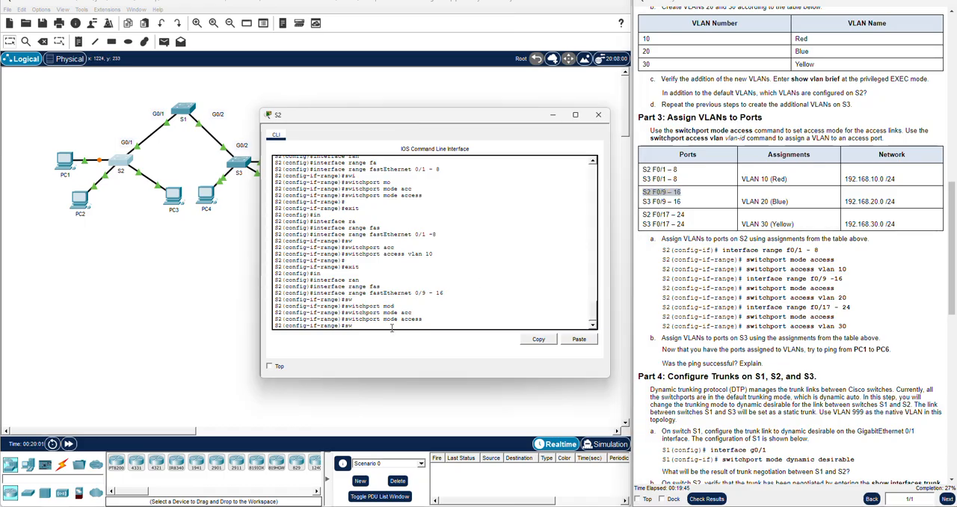
{"action": "type", "text": "it"}
{"action": "key", "text": "Tab"}
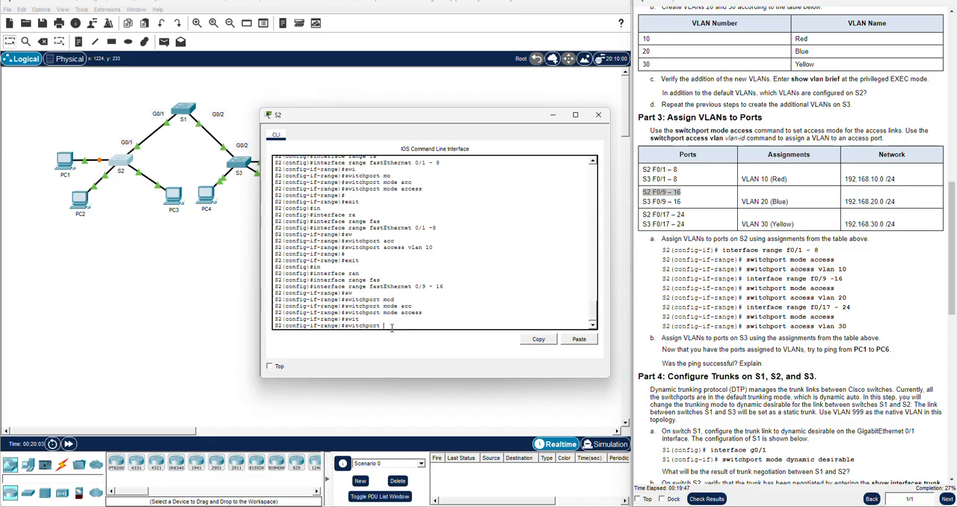
{"action": "type", "text": "ac"}
{"action": "key", "text": "Tab"}
{"action": "type", "text": "vlan 20"}
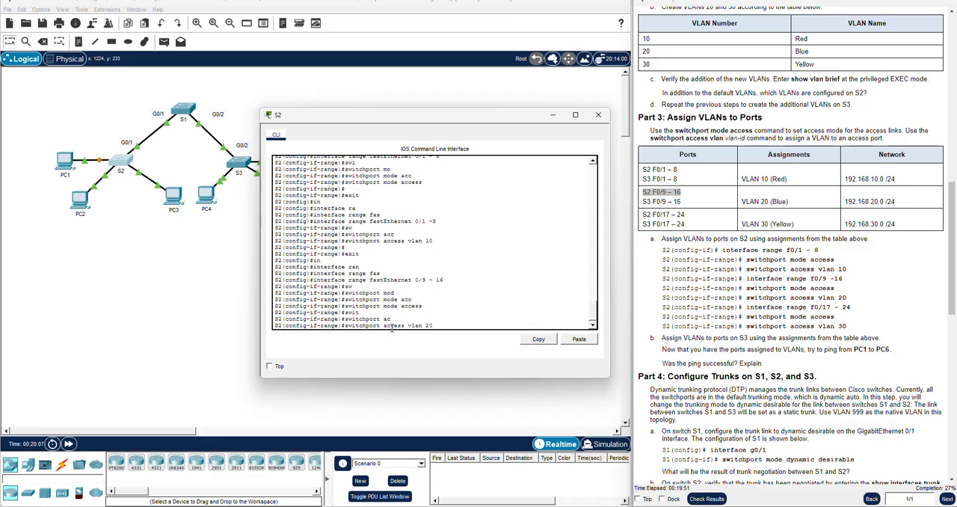
{"action": "key", "text": "Return"}
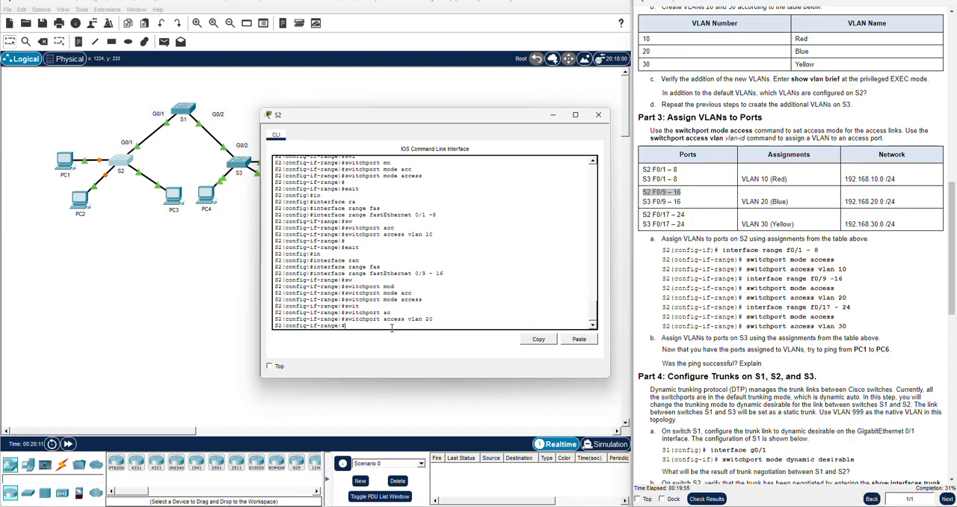
Mark the S2 F0/17 – 24 entry in the port table and exit S2's current interface range
{"action": "left_click", "coordinate": [670, 214]}
{"action": "triple_click", "coordinate": [671, 215]}
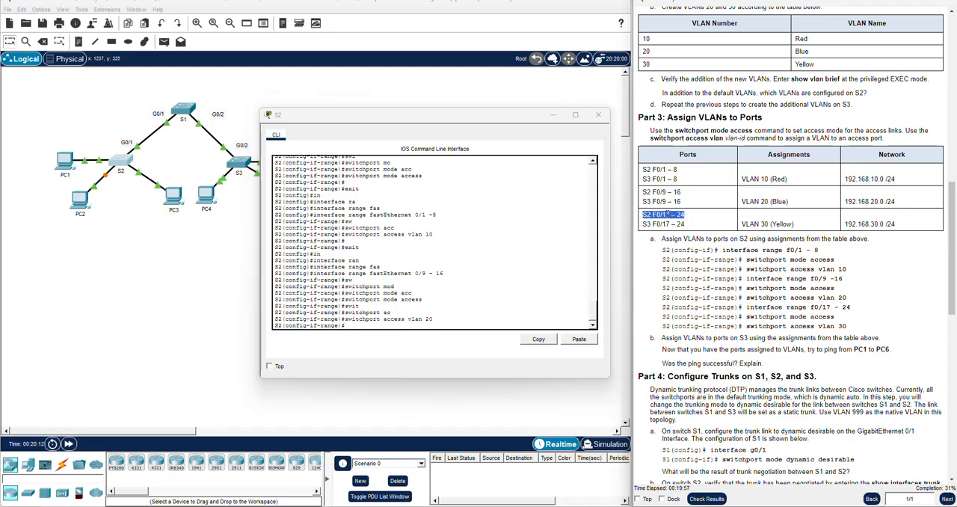
{"action": "left_click", "coordinate": [387, 323]}
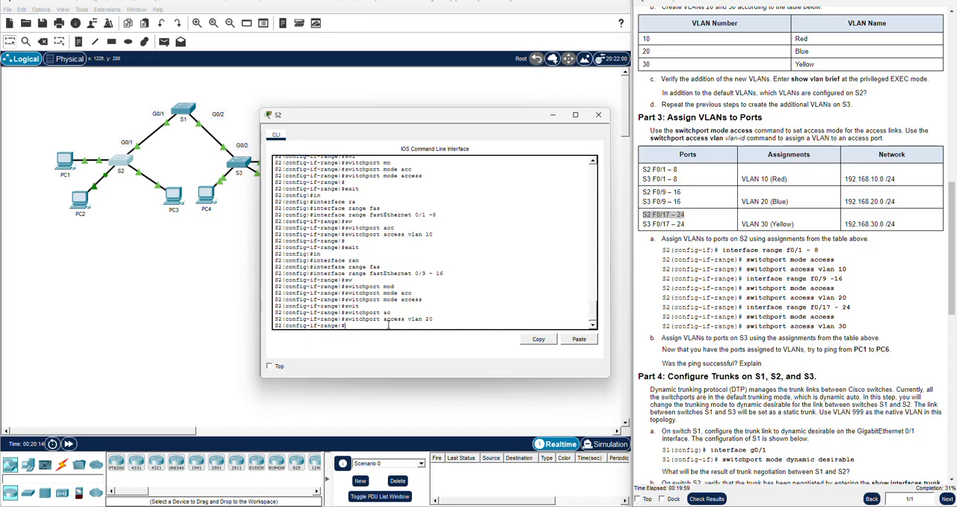
{"action": "type", "text": "in"}
{"action": "key", "text": "Tab"}
{"action": "key", "text": "BackSpace"}
{"action": "key", "text": "BackSpace"}
{"action": "key", "text": "BackSpace"}
{"action": "type", "text": "exit"}
{"action": "key", "text": "Return"}
Enter interface range configuration on S2 for fastEthernet 0/17 - 24
{"action": "type", "text": "t"}
{"action": "key", "text": "Tab"}
{"action": "type", "text": "ra"}
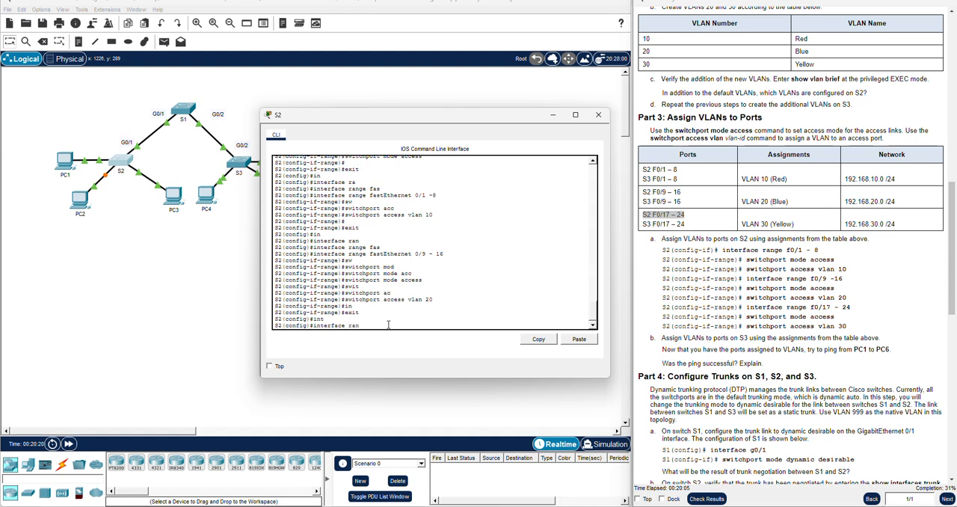
{"action": "type", "text": "n"}
{"action": "key", "text": "Tab"}
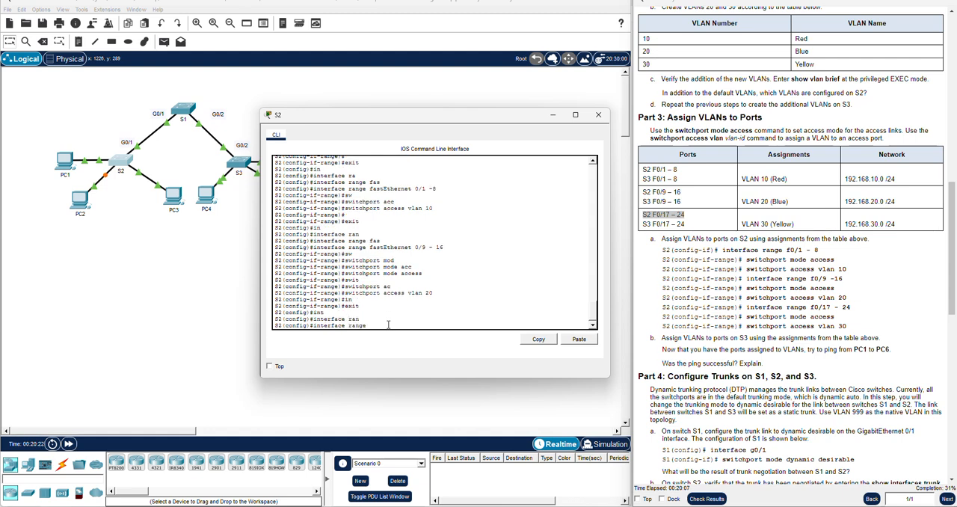
{"action": "type", "text": "fas"}
{"action": "key", "text": "Tab"}
{"action": "type", "text": "0/17 -"}
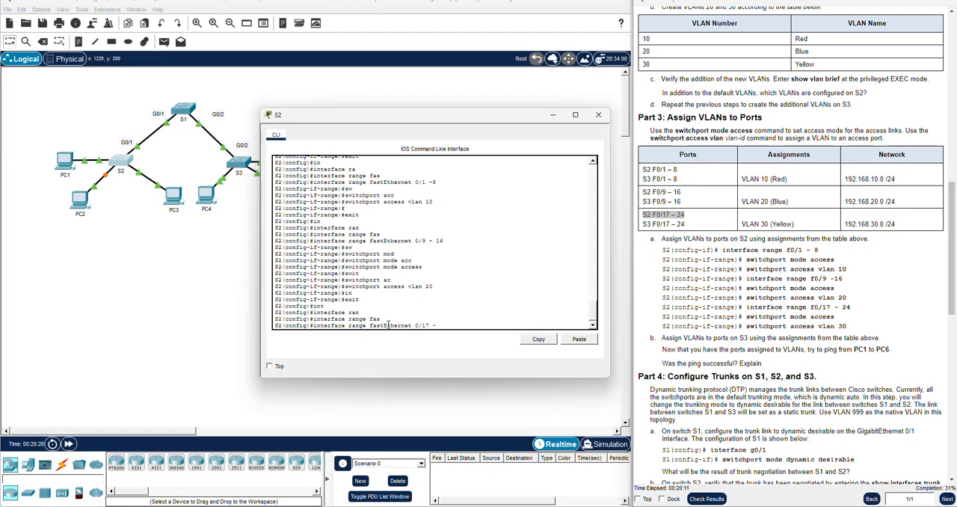
{"action": "type", "text": " 24"}
{"action": "key", "text": "Return"}
Set S2's fastEthernet 0/17 - 24 ports to access mode with switchport mode access
{"action": "type", "text": "swi"}
{"action": "key", "text": "Tab"}
{"action": "type", "text": "mo"}
{"action": "key", "text": "Tab"}
{"action": "type", "text": "acc"}
{"action": "key", "text": "Tab"}
{"action": "key", "text": "Return"}
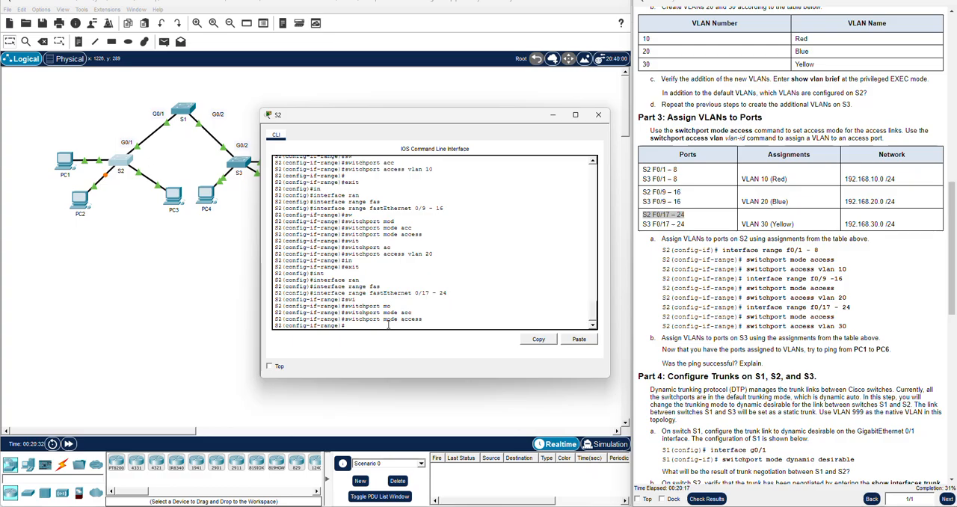
Assign S2's fastEthernet 0/17 - 24 ports to VLAN 30 with switchport access vlan 30
{"action": "type", "text": "sw"}
{"action": "key", "text": "Tab"}
{"action": "type", "text": "acc"}
{"action": "key", "text": "Tab"}
{"action": "type", "text": "vlan "}
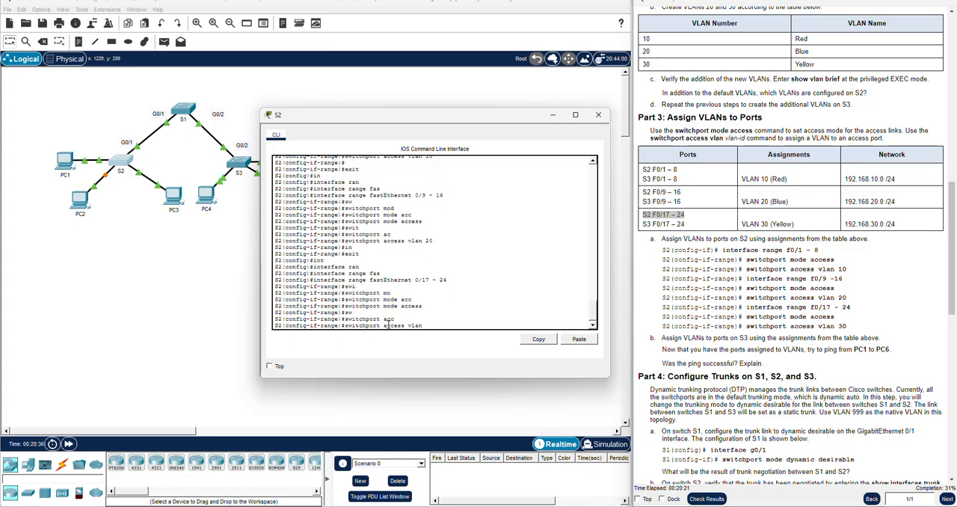
{"action": "type", "text": "30"}
{"action": "key", "text": "Return"}
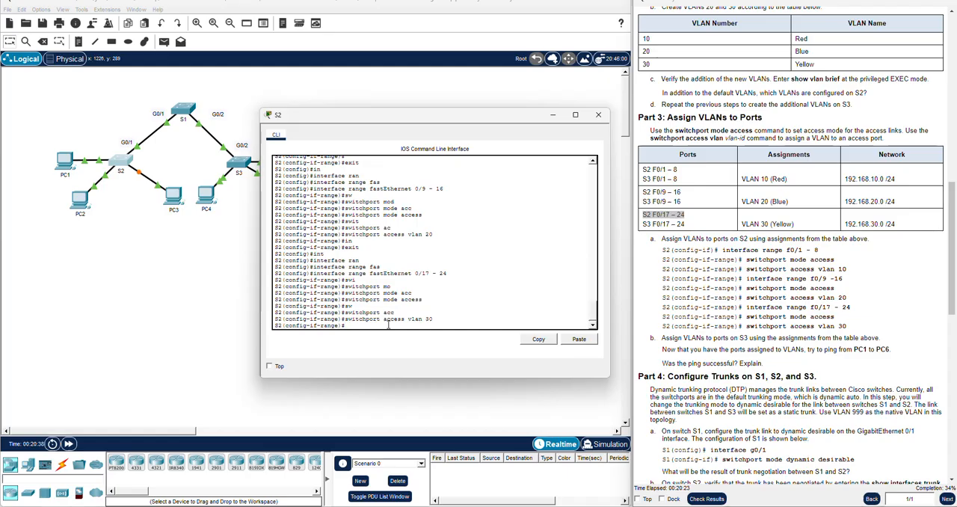
{"action": "key", "text": "Return"}
{"action": "key", "text": "Return"}
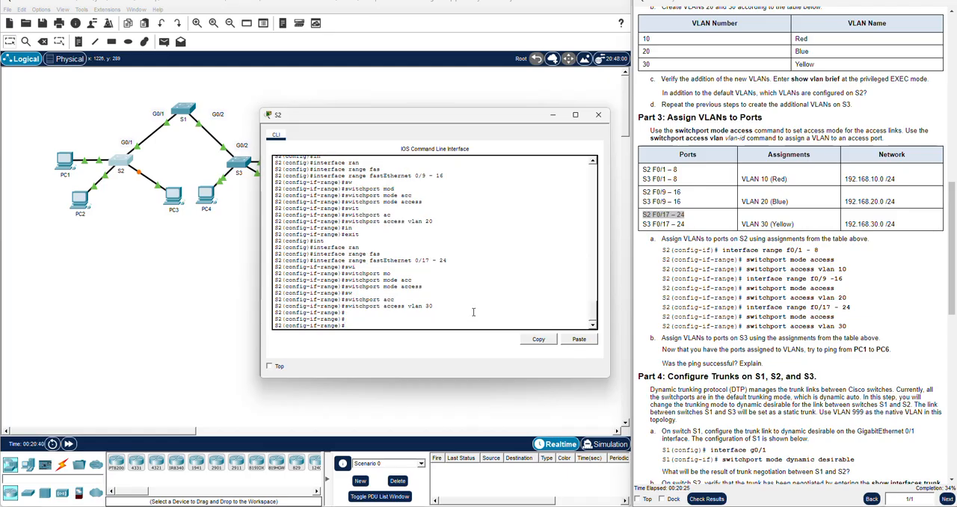
Close S2's window and open S3's command line, keeping its window clear of the instructions
{"action": "left_click", "coordinate": [743, 336]}
{"action": "scroll", "coordinate": [743, 336], "scroll_direction": "down", "scroll_amount": 1}
{"action": "scroll", "coordinate": [813, 256], "scroll_direction": "down", "scroll_amount": 1}
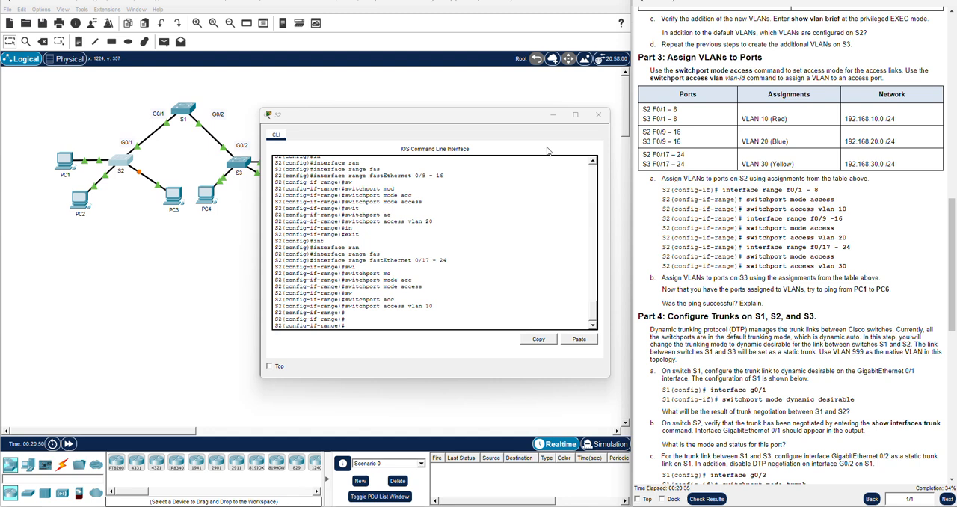
{"action": "left_click", "coordinate": [598, 114]}
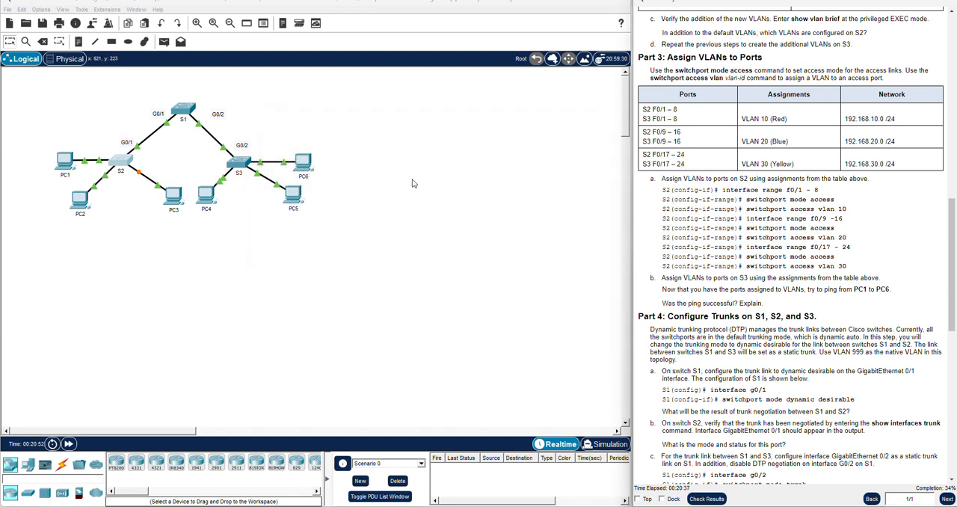
{"action": "left_click", "coordinate": [239, 163]}
{"action": "left_click_drag", "start_coordinate": [375, 124], "coordinate": [355, 123]}
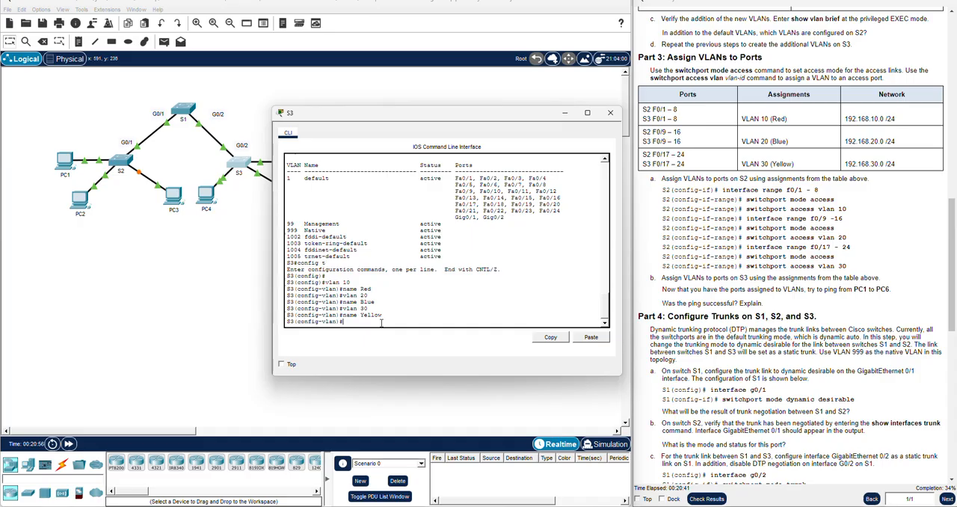
Exit VLAN configuration on S3 and enter interface range configuration for fastEthernet 0/1 - 8
{"action": "type", "text": "exit"}
{"action": "key", "text": "Return"}
{"action": "key", "text": "Return"}
{"action": "key", "text": "Return"}
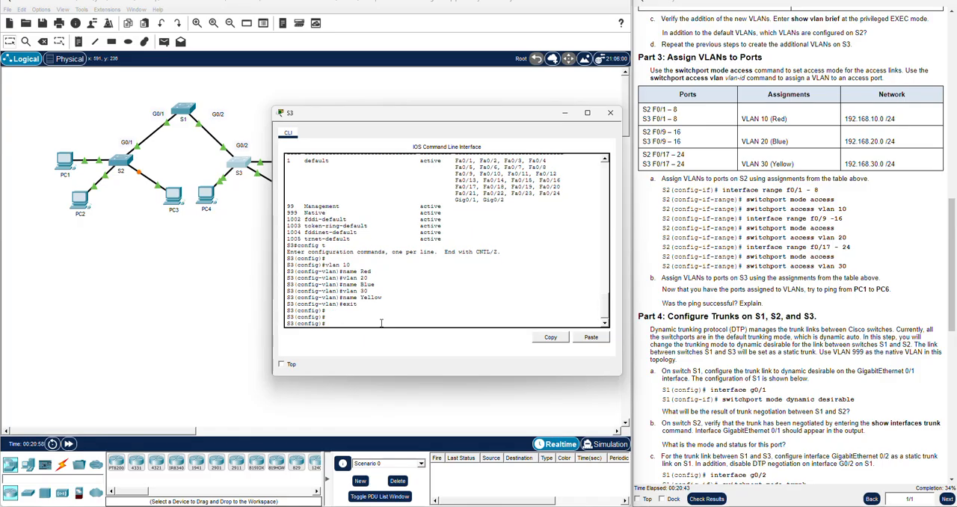
{"action": "type", "text": "in"}
{"action": "key", "text": "Tab"}
{"action": "type", "text": "ran"}
{"action": "key", "text": "Tab"}
{"action": "type", "text": "fas"}
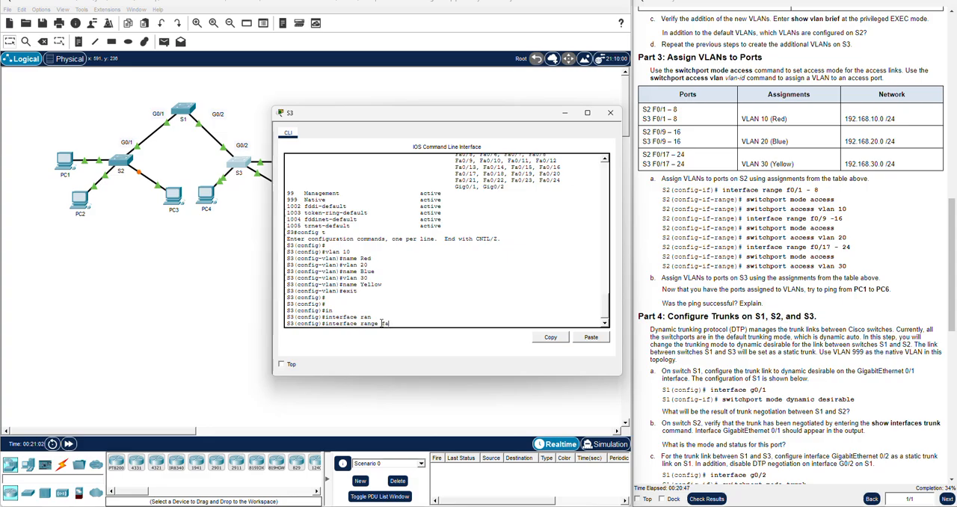
{"action": "key", "text": "Tab"}
{"action": "type", "text": "0/1 -"}
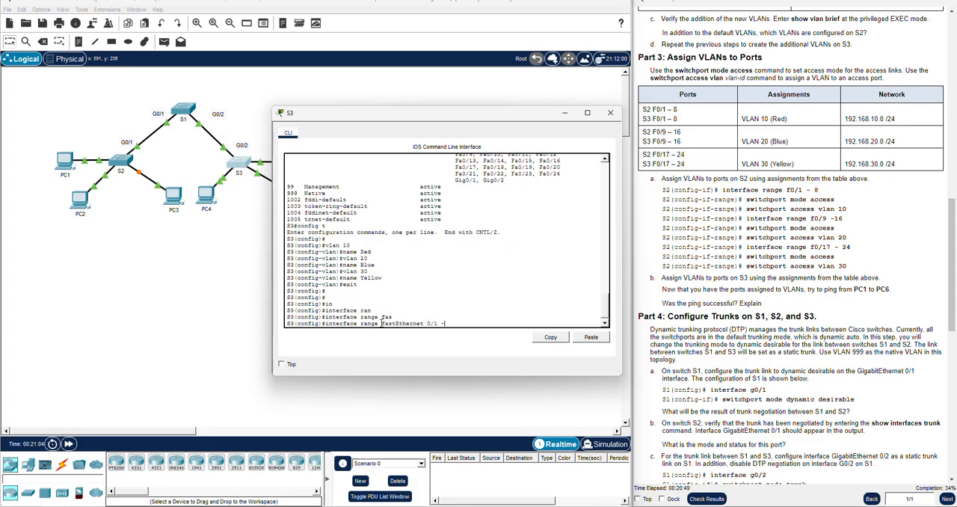
{"action": "type", "text": " 8"}
{"action": "key", "text": "Return"}
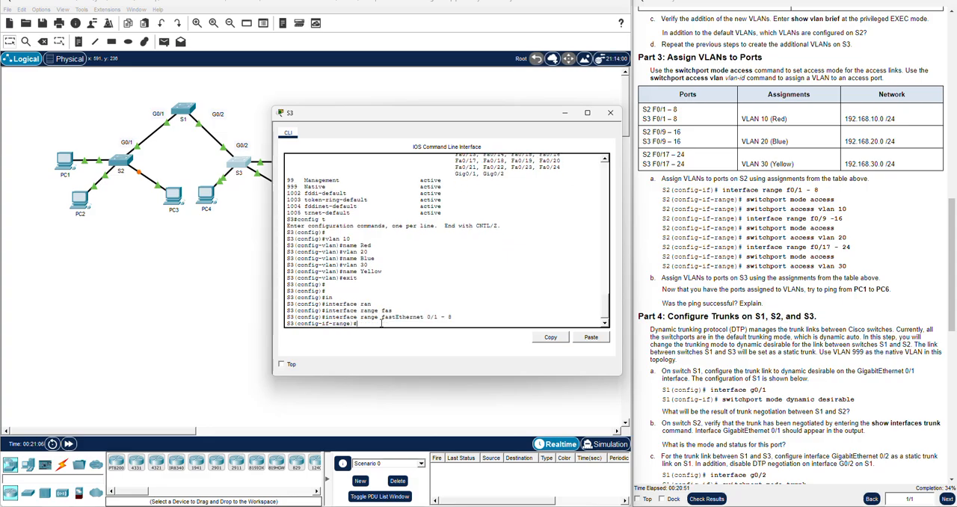
Set S3's fastEthernet 0/1 - 8 ports to access mode with switchport mode access
{"action": "type", "text": "sw"}
{"action": "key", "text": "Tab"}
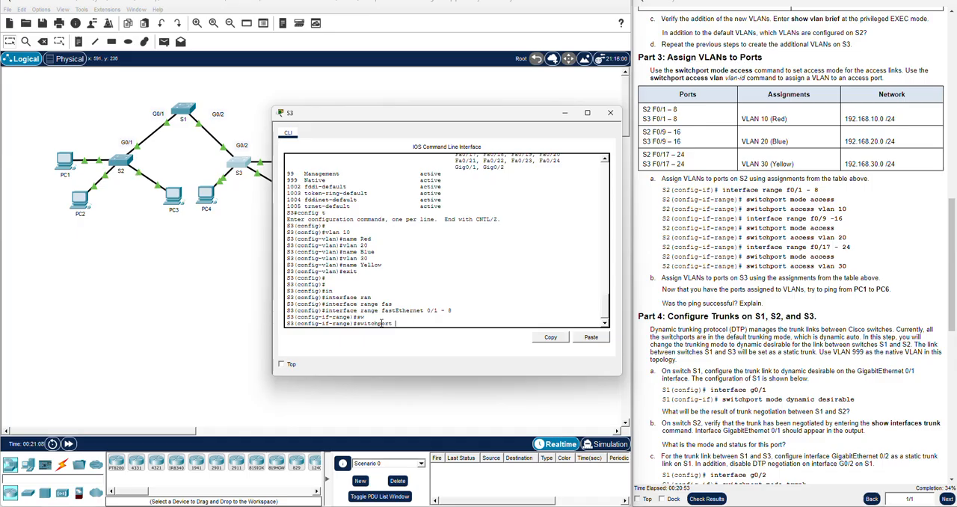
{"action": "type", "text": "mo"}
{"action": "key", "text": "Tab"}
{"action": "type", "text": "de acc"}
{"action": "key", "text": "Tab"}
{"action": "key", "text": "Return"}
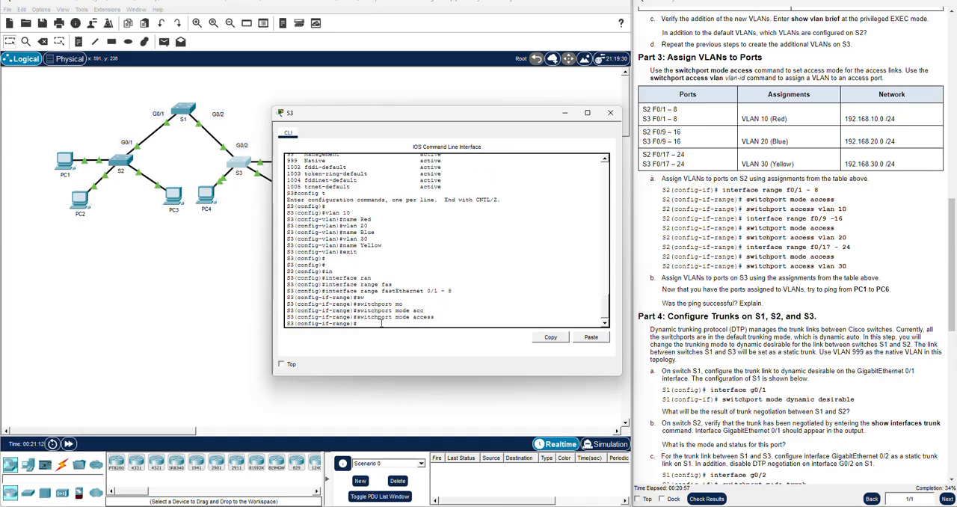
{"action": "key", "text": "Return"}
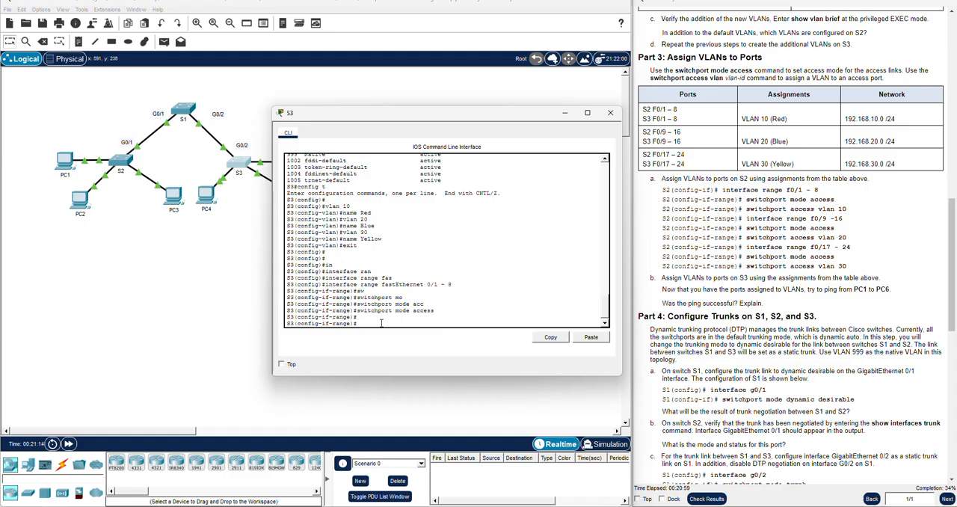
Assign S3's fastEthernet 0/1 - 8 ports to VLAN 10 with switchport access vlan 10
{"action": "type", "text": "sw"}
{"action": "key", "text": "Tab"}
{"action": "type", "text": "acc"}
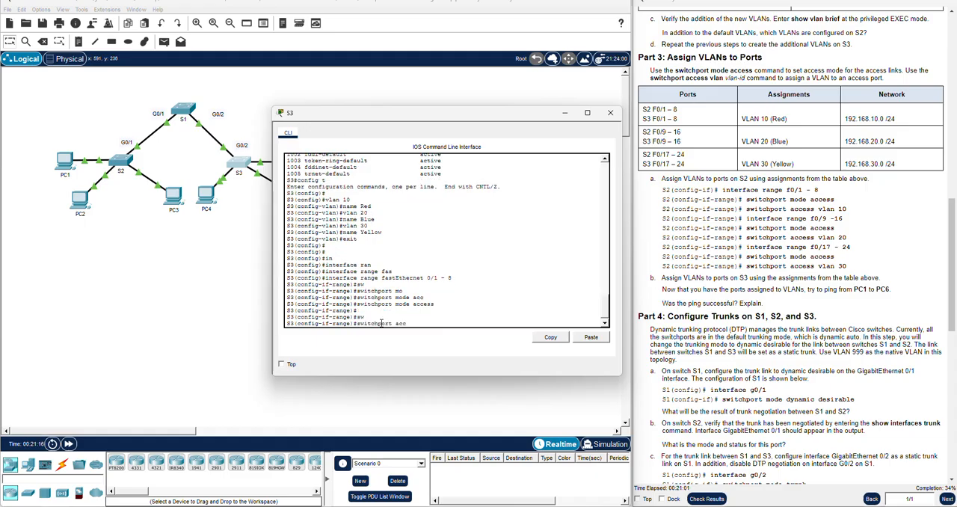
{"action": "key", "text": "Tab"}
{"action": "type", "text": "vlan 10"}
{"action": "key", "text": "Return"}
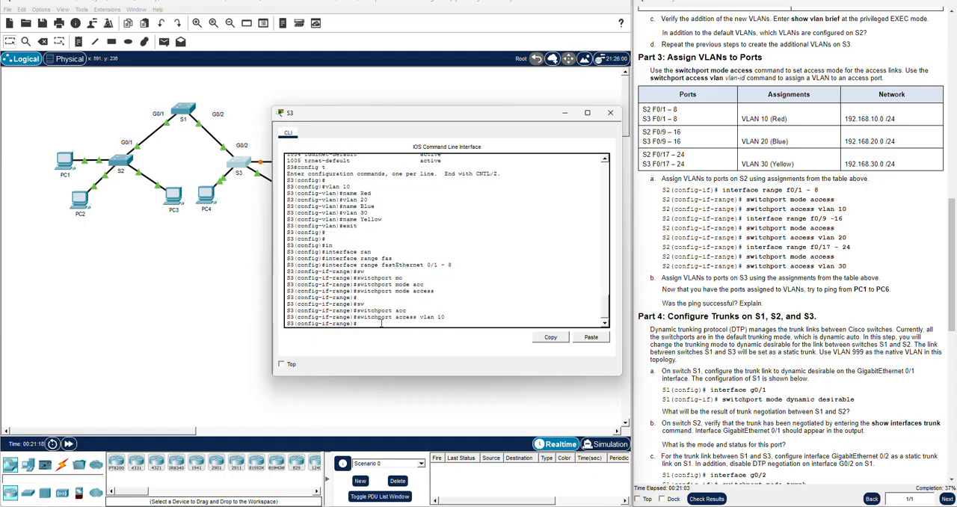
Exit the current range on S3 and enter interface range configuration for fastEthernet 0/9 - 16
{"action": "type", "text": "exit"}
{"action": "key", "text": "Return"}
{"action": "key", "text": "Return"}
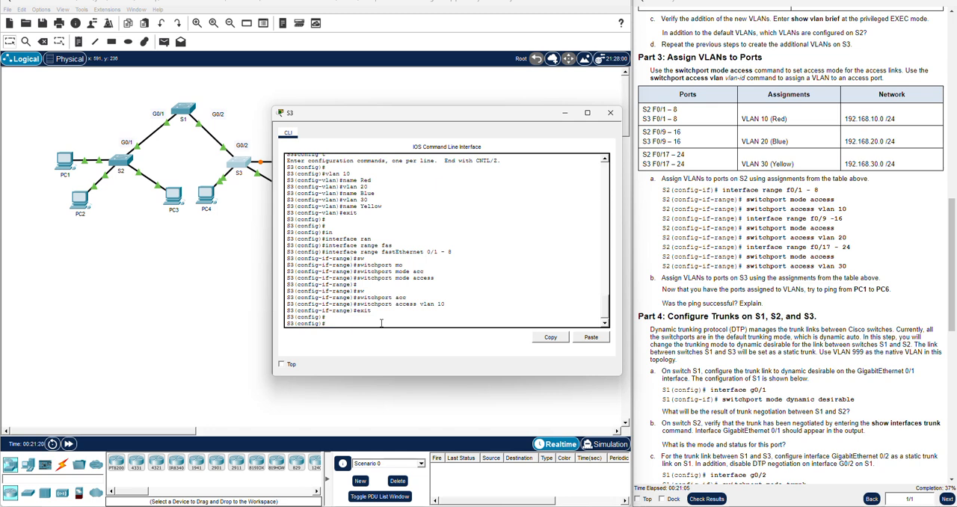
{"action": "type", "text": "in"}
{"action": "key", "text": "Tab"}
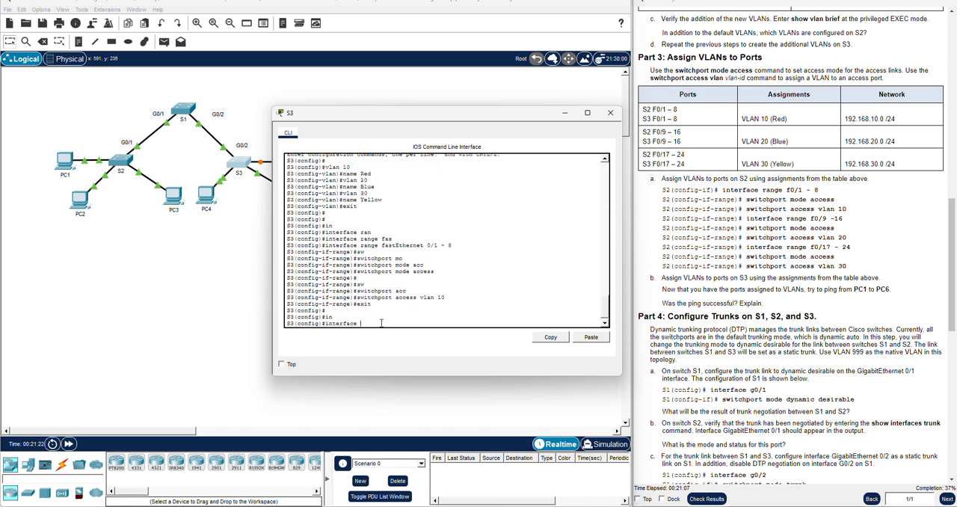
{"action": "left_click", "coordinate": [683, 143]}
{"action": "left_click_drag", "start_coordinate": [683, 143], "coordinate": [642, 141]}
{"action": "left_click", "coordinate": [378, 326]}
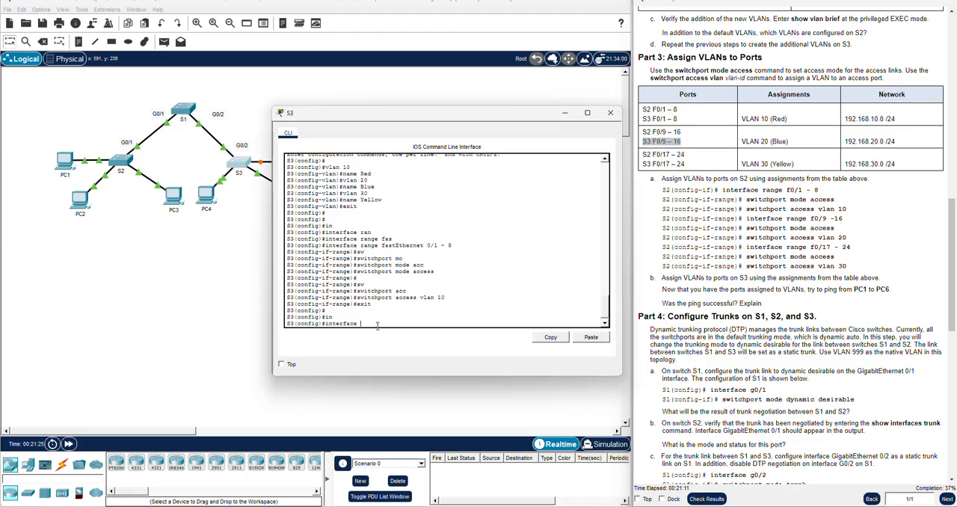
{"action": "type", "text": "ran"}
{"action": "key", "text": "Tab"}
{"action": "type", "text": "f"}
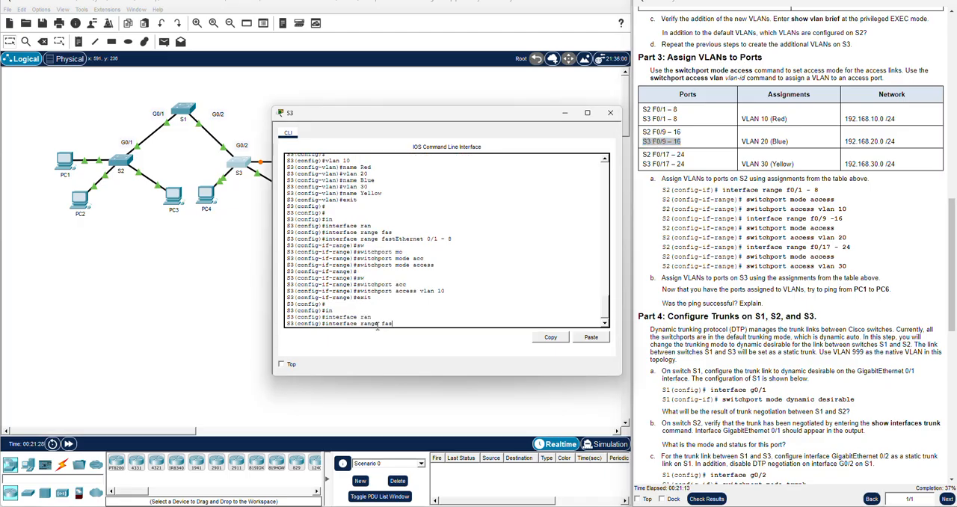
{"action": "type", "text": "as"}
{"action": "key", "text": "Tab"}
{"action": "type", "text": "0/9 -"}
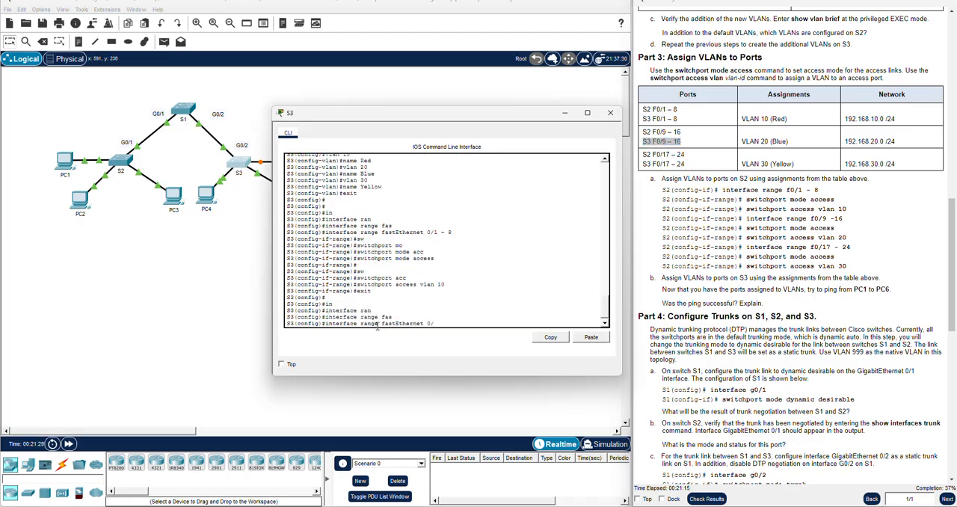
{"action": "key", "text": "Return"}
Set S3's fastEthernet 0/9 - 16 ports to access mode with switchport mode access
{"action": "type", "text": "swi"}
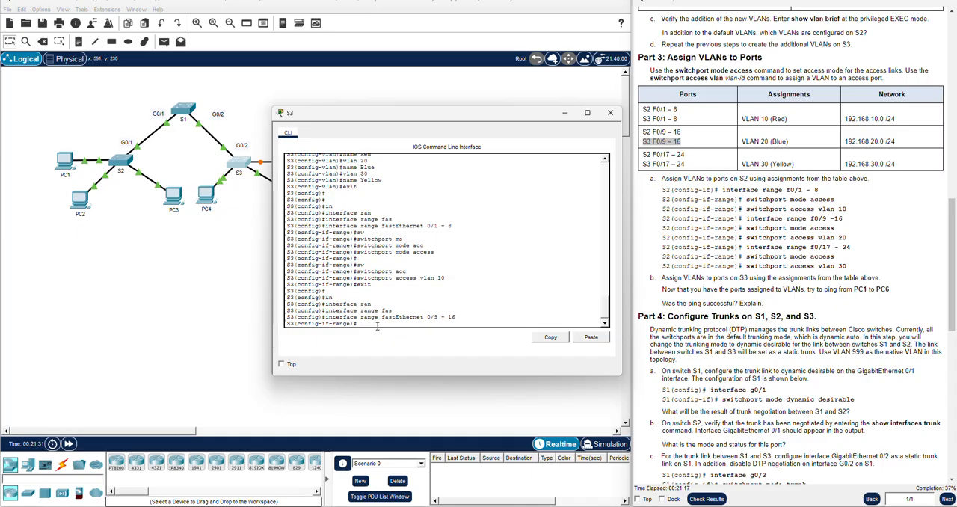
{"action": "key", "text": "Tab"}
{"action": "type", "text": "mo"}
{"action": "key", "text": "Tab"}
{"action": "type", "text": "acc"}
{"action": "key", "text": "Tab"}
{"action": "key", "text": "Return"}
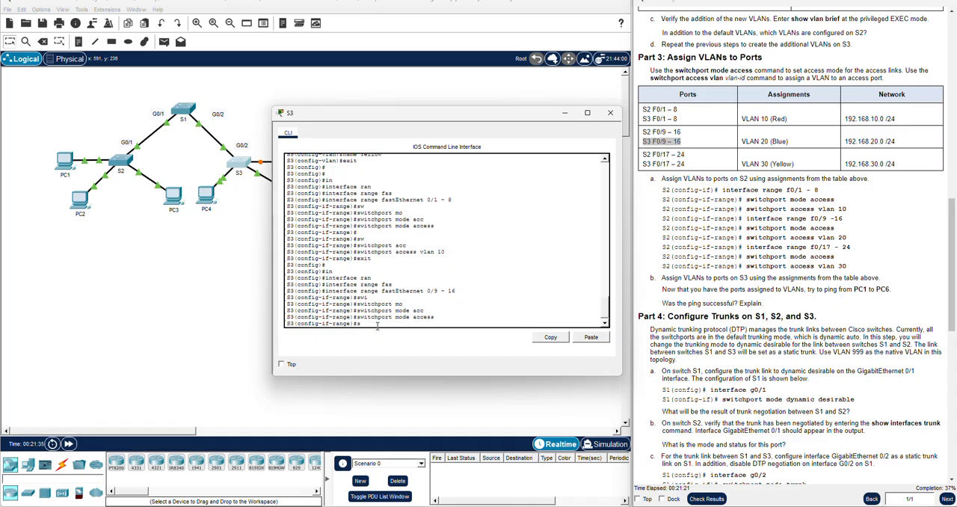
Assign S3's fastEthernet 0/9 - 16 ports to VLAN 30 with switchport access vlan 30
{"action": "type", "text": "switchport"}
{"action": "key", "text": "Tab"}
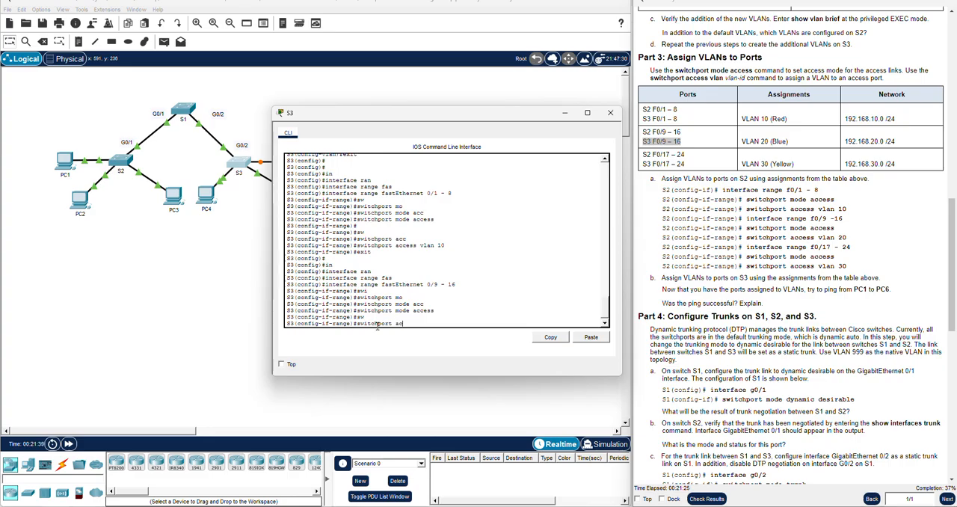
{"action": "type", "text": "acc"}
{"action": "key", "text": "Tab"}
{"action": "type", "text": "vlan 30"}
{"action": "key", "text": "Return"}
{"action": "key", "text": "Return"}
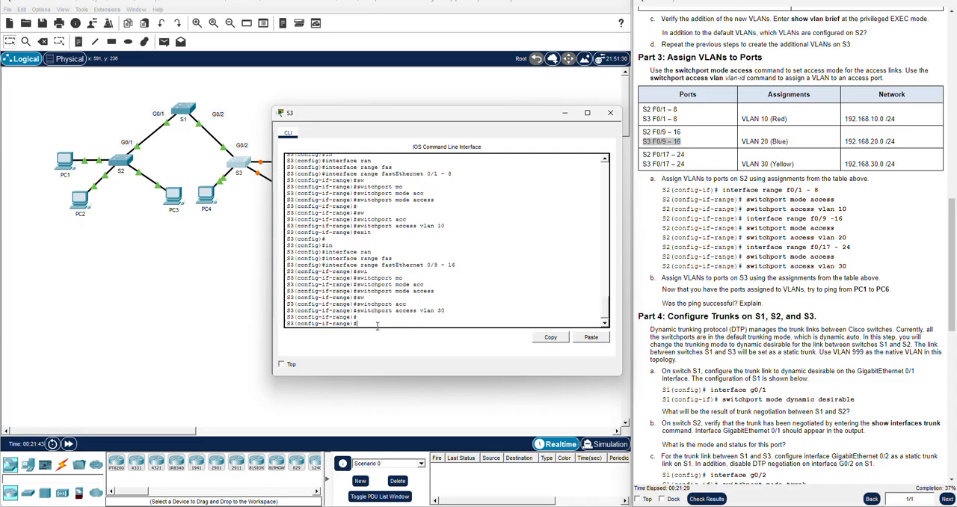
Read the Part 3 ping question and open PC1's command prompt, keeping its window clear of the instructions
{"action": "scroll", "coordinate": [791, 311], "scroll_direction": "down", "scroll_amount": 1}
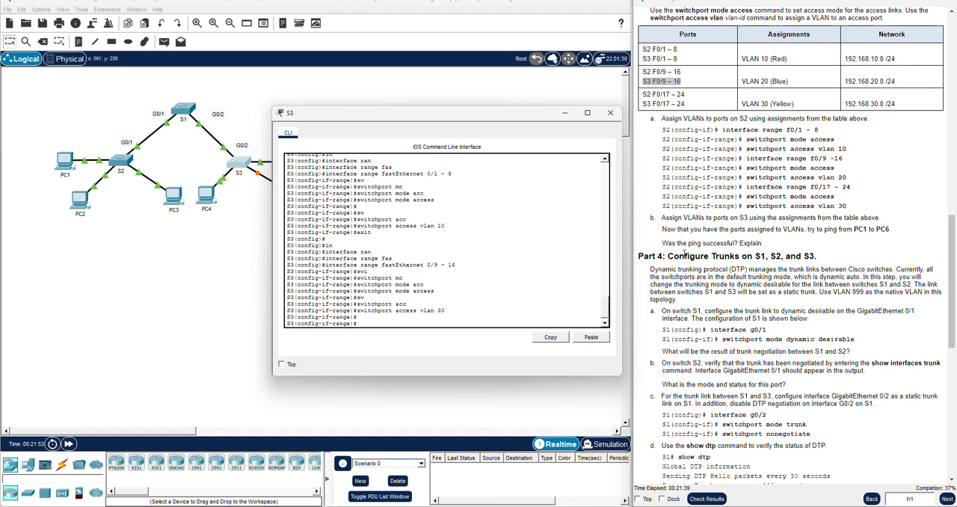
{"action": "left_click_drag", "start_coordinate": [762, 243], "coordinate": [660, 246]}
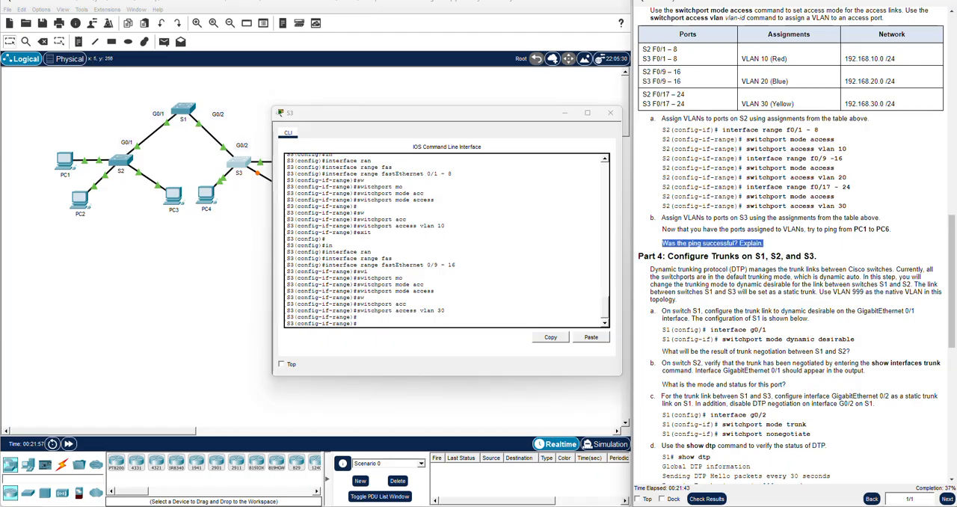
{"action": "left_click", "coordinate": [127, 241]}
{"action": "left_click", "coordinate": [61, 157]}
{"action": "left_click", "coordinate": [550, 171]}
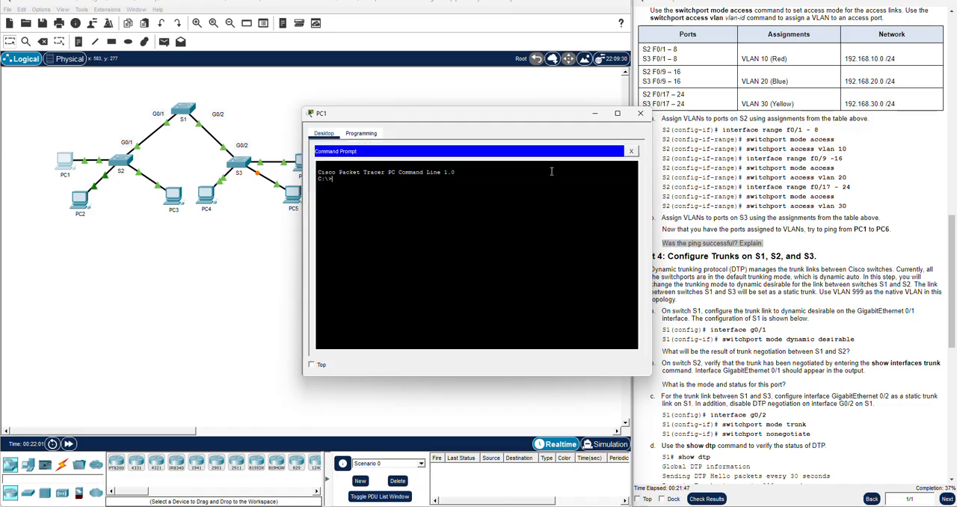
{"action": "left_click_drag", "start_coordinate": [509, 120], "coordinate": [477, 137]}
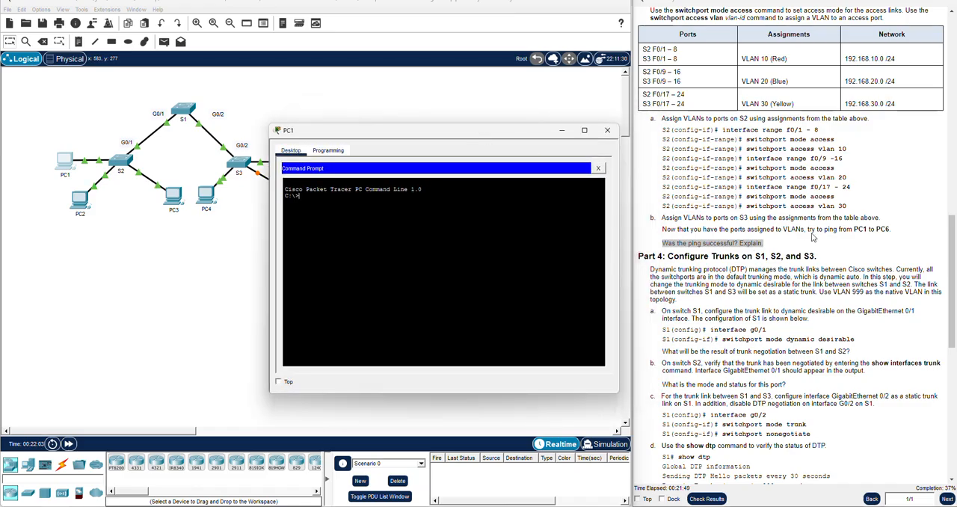
Look up PC6's address in the addressing table and ping 192.168.10.2 from PC1
{"action": "scroll", "coordinate": [863, 255], "scroll_direction": "up", "scroll_amount": 5}
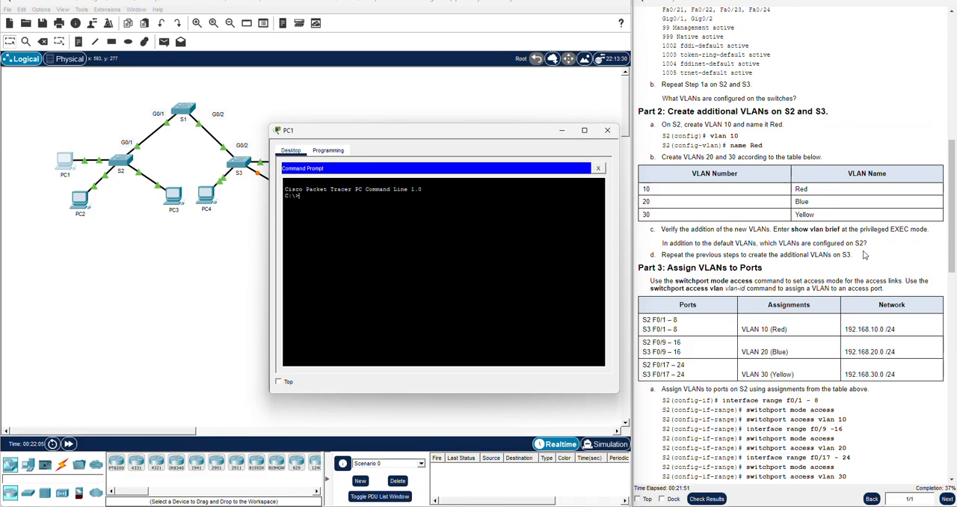
{"action": "scroll", "coordinate": [863, 253], "scroll_direction": "up", "scroll_amount": 8}
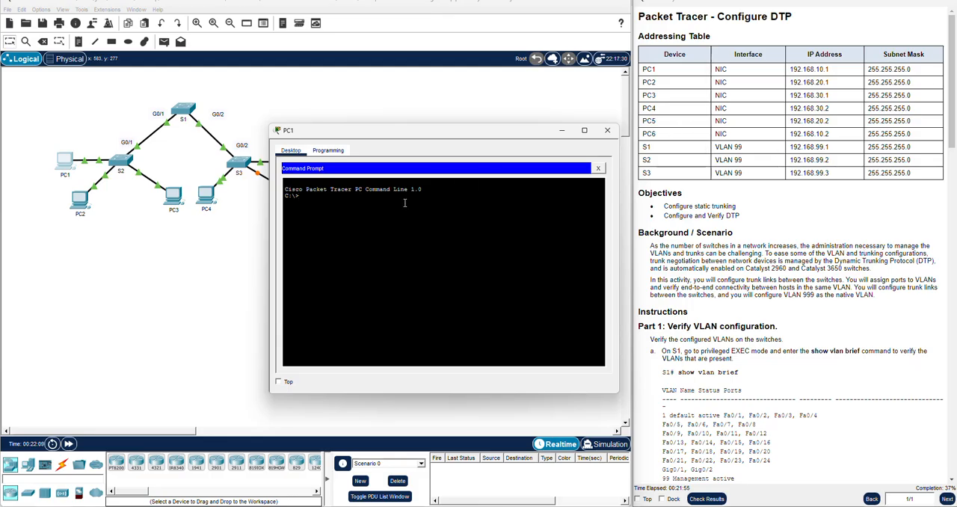
{"action": "type", "text": "ping 192.168.10.2"}
{"action": "key", "text": "Return"}
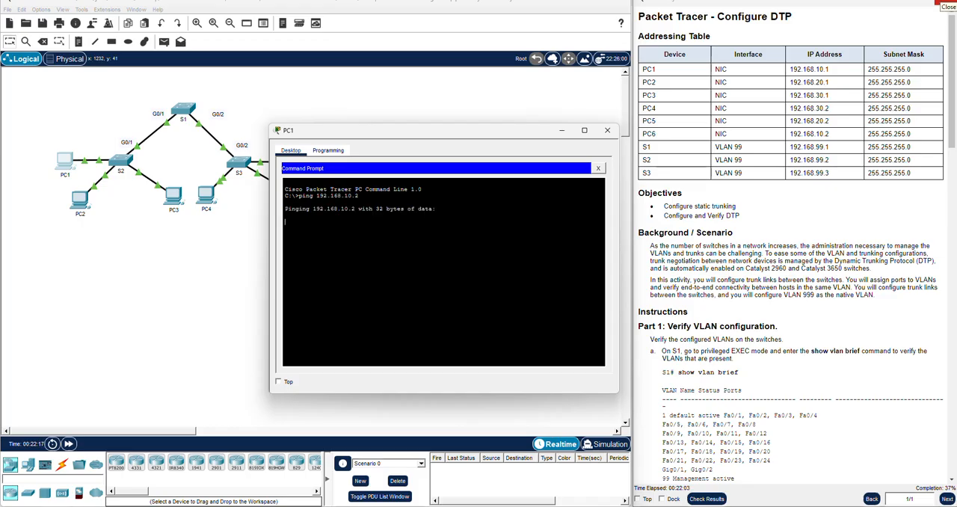
Close PC1's window and review the Part 4 instructions for configuring S1's GigabitEthernet 0/1 trunk link as dynamic desirable
{"action": "scroll", "coordinate": [770, 217], "scroll_direction": "down", "scroll_amount": 5}
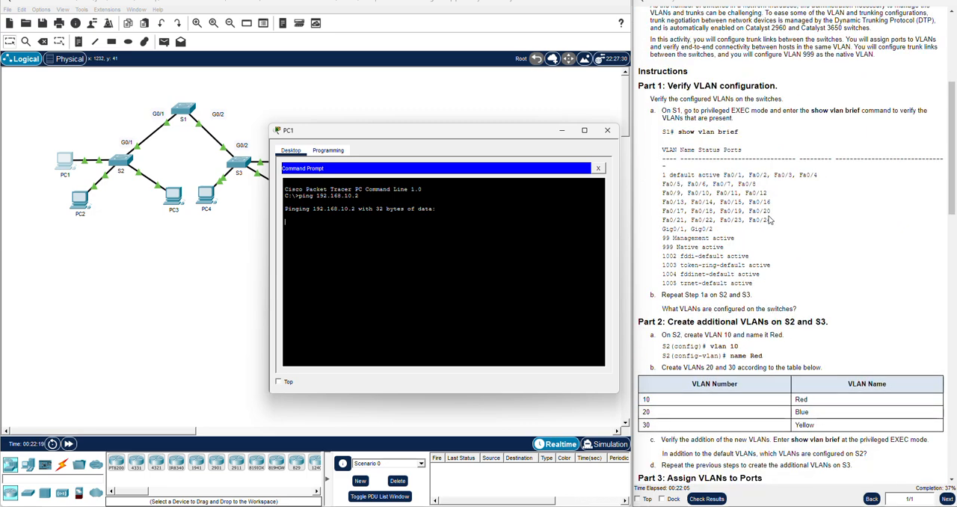
{"action": "scroll", "coordinate": [770, 213], "scroll_direction": "down", "scroll_amount": 5}
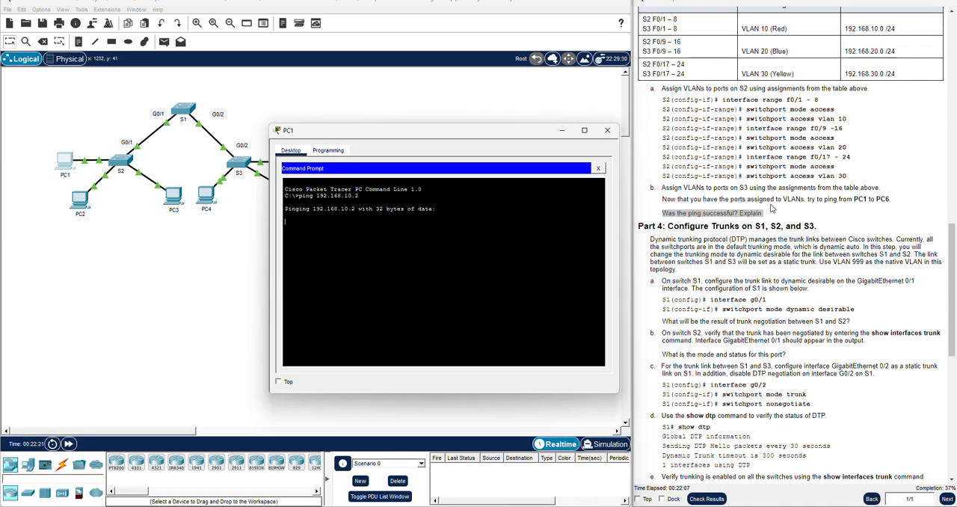
{"action": "scroll", "coordinate": [772, 208], "scroll_direction": "down", "scroll_amount": 1}
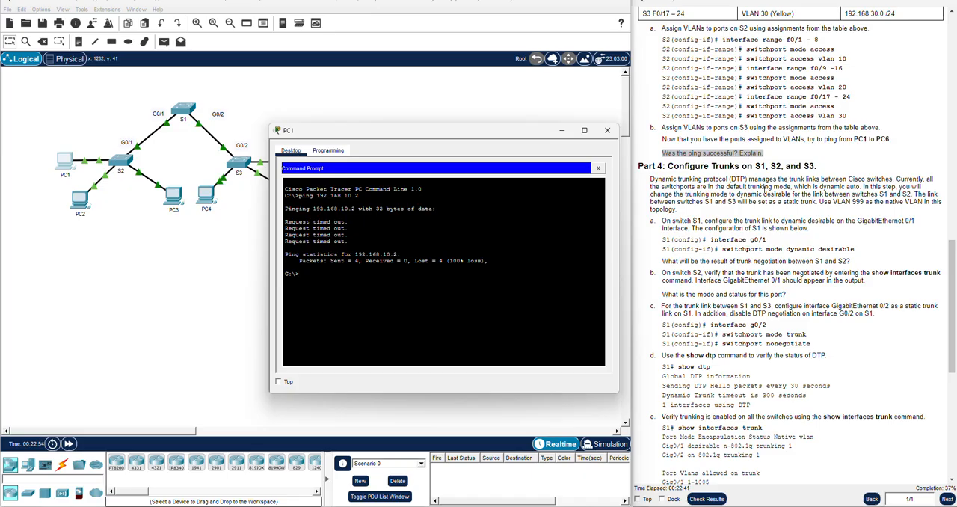
{"action": "left_click", "coordinate": [607, 131]}
{"action": "left_click_drag", "start_coordinate": [749, 187], "coordinate": [751, 194]}
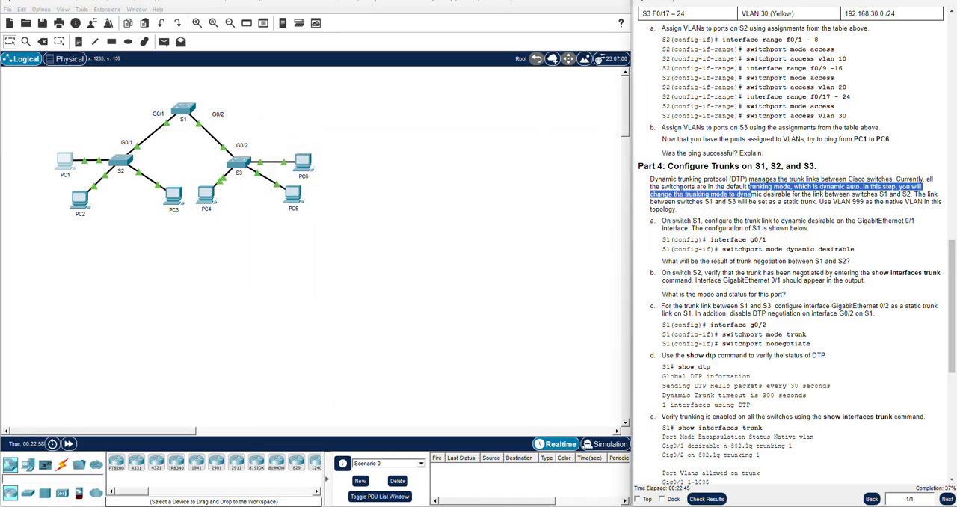
{"action": "scroll", "coordinate": [699, 206], "scroll_direction": "down", "scroll_amount": 1}
{"action": "left_click", "coordinate": [743, 156]}
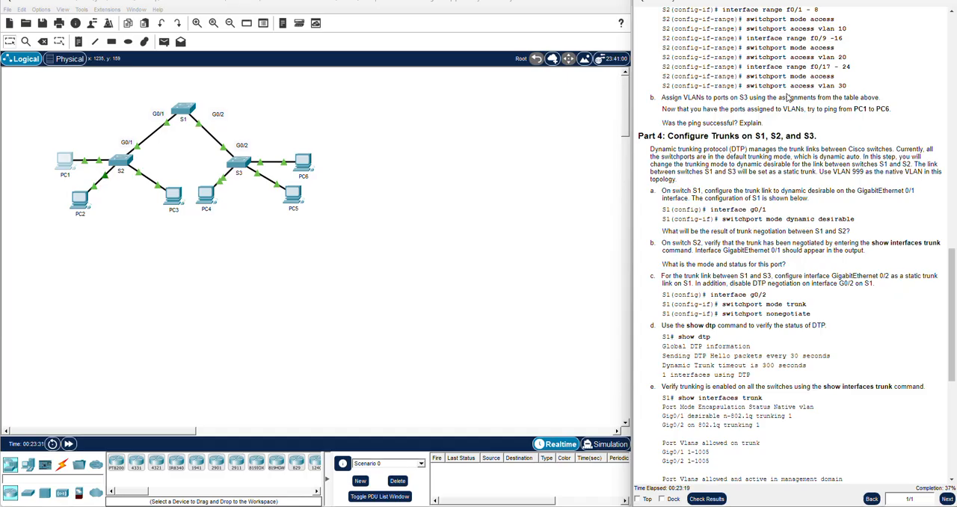
{"action": "scroll", "coordinate": [769, 153], "scroll_direction": "down", "scroll_amount": 1}
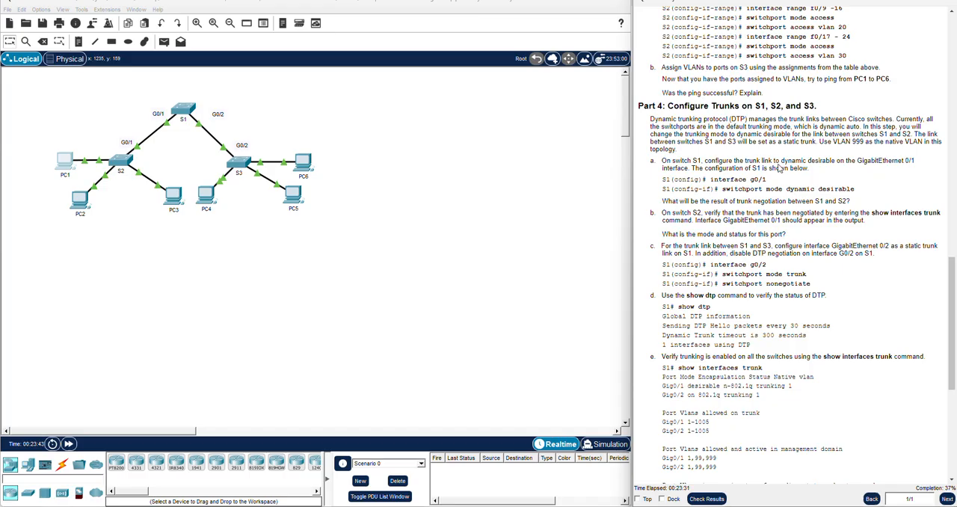
{"action": "left_click_drag", "start_coordinate": [855, 190], "coordinate": [659, 180]}
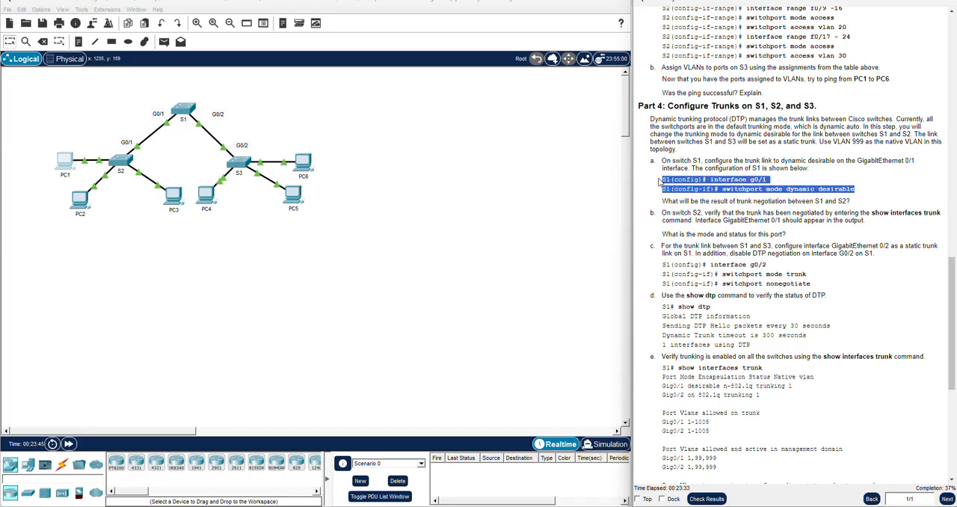
{"action": "left_click", "coordinate": [659, 181]}
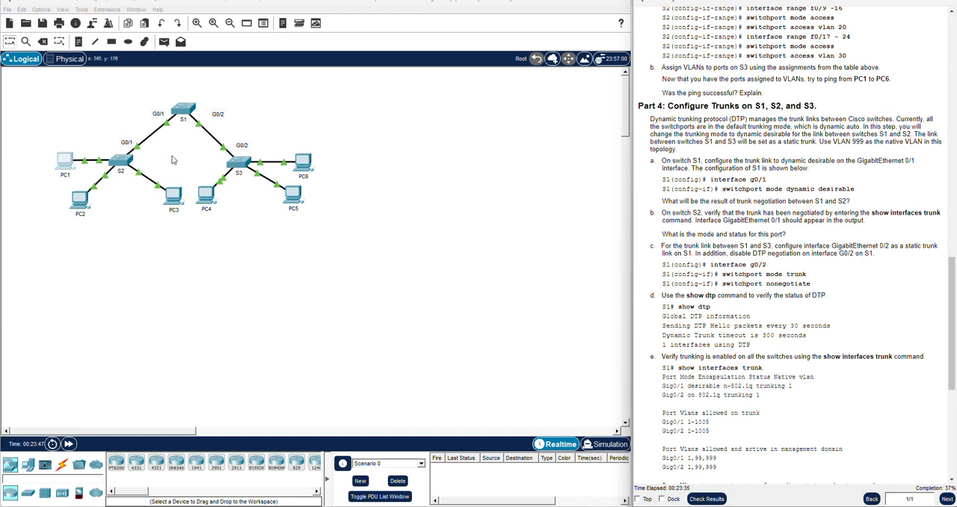
Open S1's command line and exit VLAN configuration to global configuration mode
{"action": "left_click", "coordinate": [179, 118]}
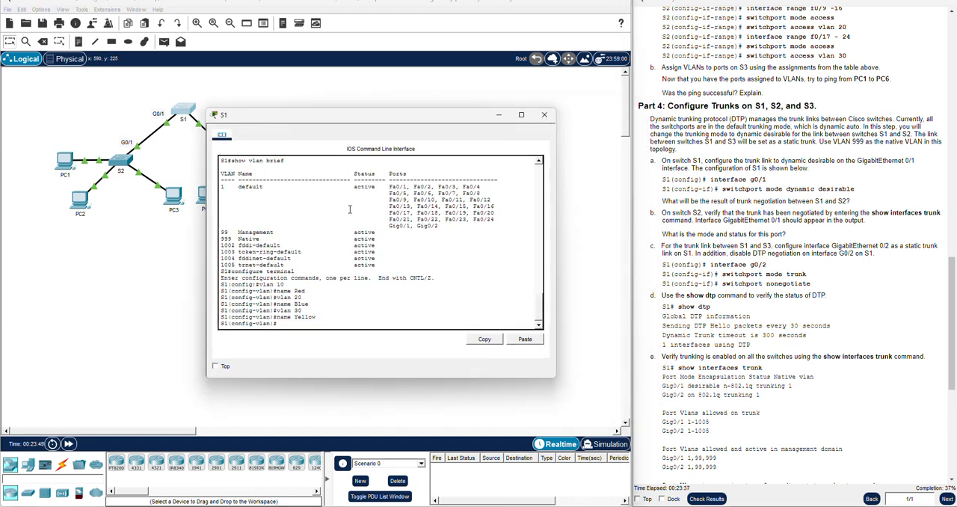
{"action": "type", "text": "exit"}
{"action": "key", "text": "Return"}
{"action": "key", "text": "Return"}
{"action": "key", "text": "Return"}
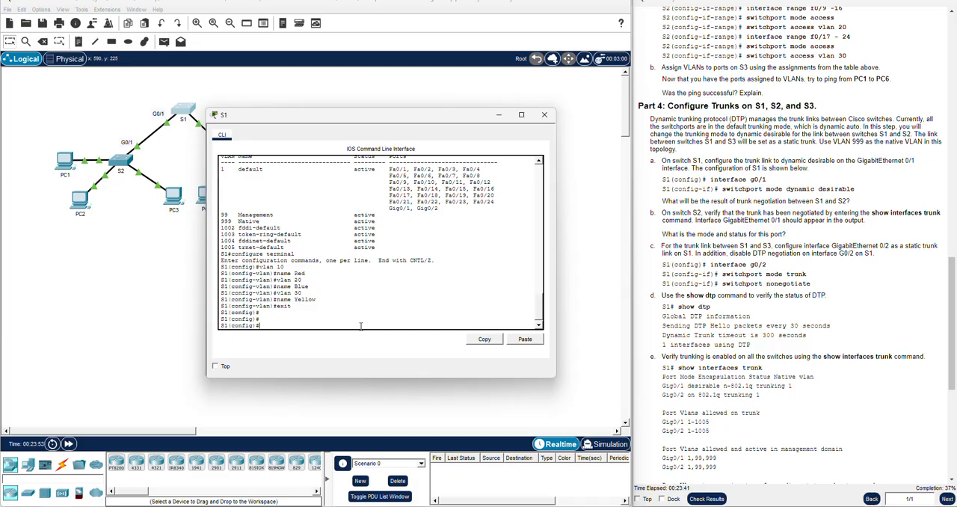
Enter interface configuration for gigabitEthernet 0/1 on S1
{"action": "type", "text": "in"}
{"action": "key", "text": "Tab"}
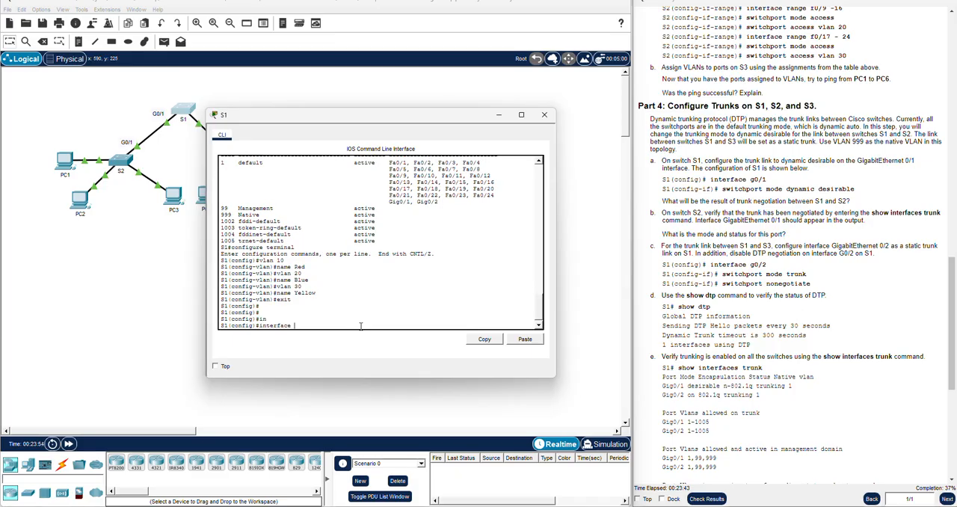
{"action": "type", "text": "gig"}
{"action": "key", "text": "Tab"}
{"action": "type", "text": "0/1"}
{"action": "key", "text": "Return"}
Set S1's gigabitEthernet 0/1 trunking mode with switchport mode dynamic desirable
{"action": "type", "text": "swi"}
{"action": "key", "text": "Tab"}
{"action": "type", "text": "mod"}
{"action": "key", "text": "Tab"}
{"action": "type", "text": "dyna"}
{"action": "key", "text": "Tab"}
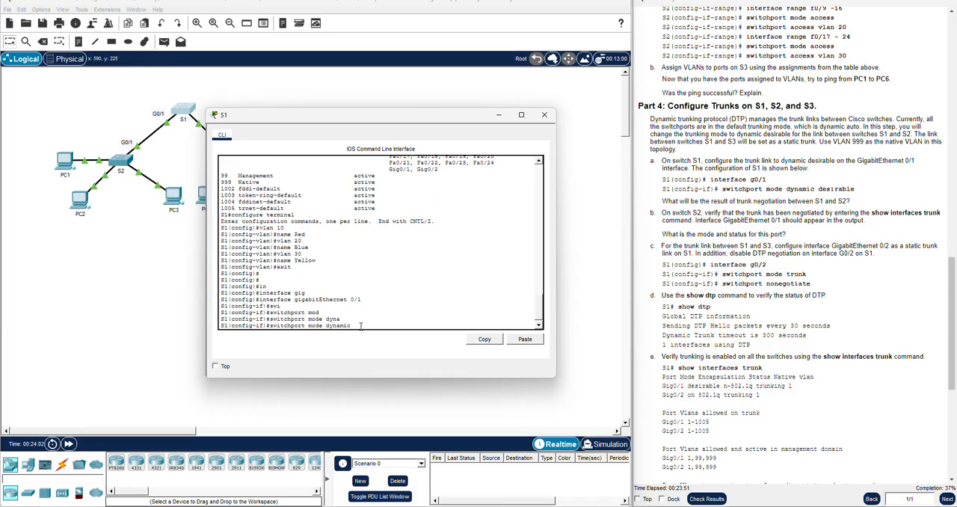
{"action": "type", "text": "desirable"}
{"action": "key", "text": "Return"}
{"action": "key", "text": "Return"}
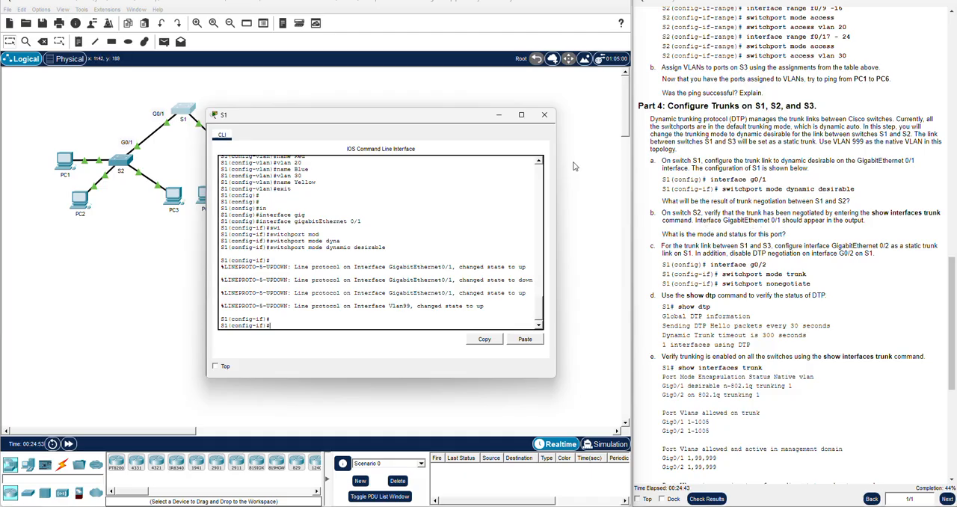
Close S1's window, then open S2's command line and exit interface range configuration
{"action": "left_click", "coordinate": [544, 115]}
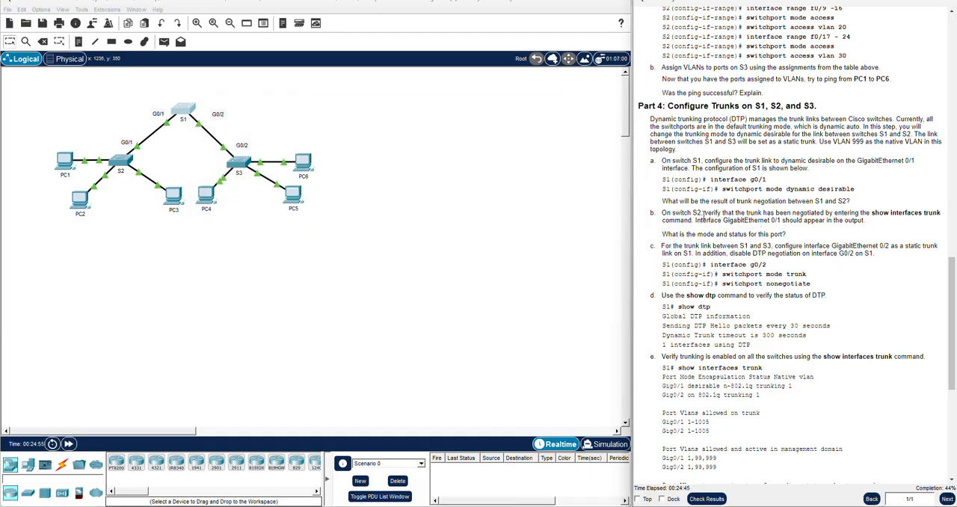
{"action": "left_click", "coordinate": [124, 168]}
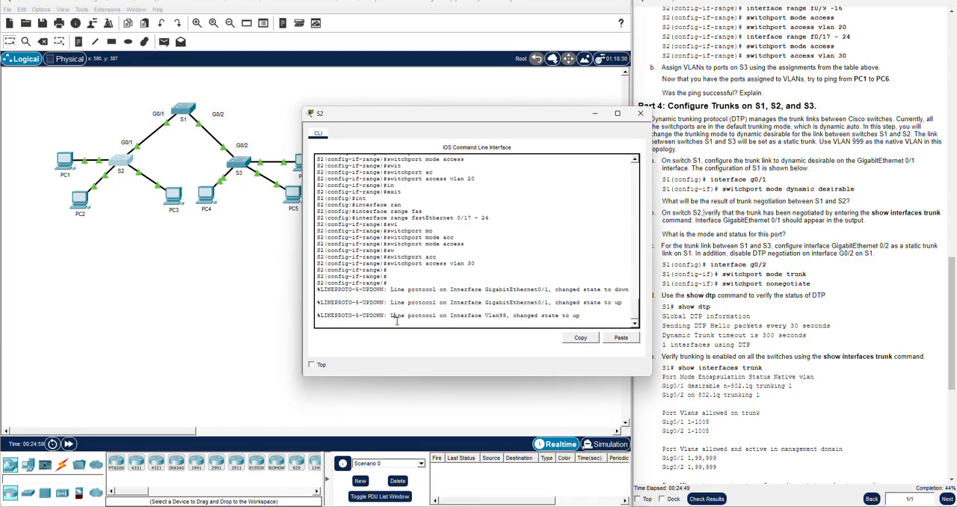
{"action": "key", "text": "Return"}
{"action": "key", "text": "Return"}
{"action": "type", "text": "exit"}
{"action": "key", "text": "Return"}
{"action": "key", "text": "Return"}
Exit global configuration on S2 to privileged EXEC mode
{"action": "type", "text": "show in"}
{"action": "key", "text": "Tab"}
{"action": "key", "text": "BackSpace"}
{"action": "key", "text": "BackSpace"}
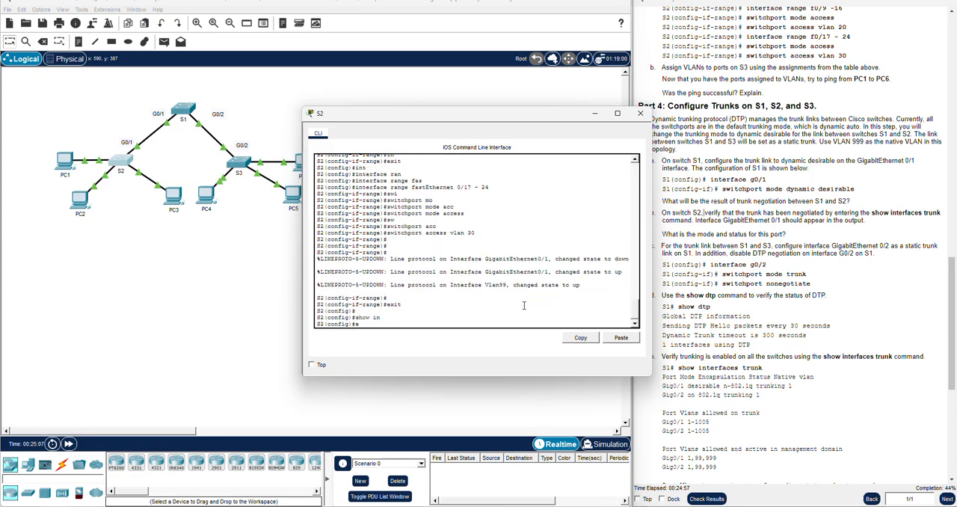
{"action": "key", "text": "Return"}
{"action": "type", "text": "s"}
{"action": "key", "text": "Return"}
{"action": "key", "text": "Return"}
Run show interfaces trunk on S2 to verify the negotiated trunk
{"action": "type", "text": "show in"}
{"action": "key", "text": "Tab"}
{"action": "type", "text": "terfaces tru"}
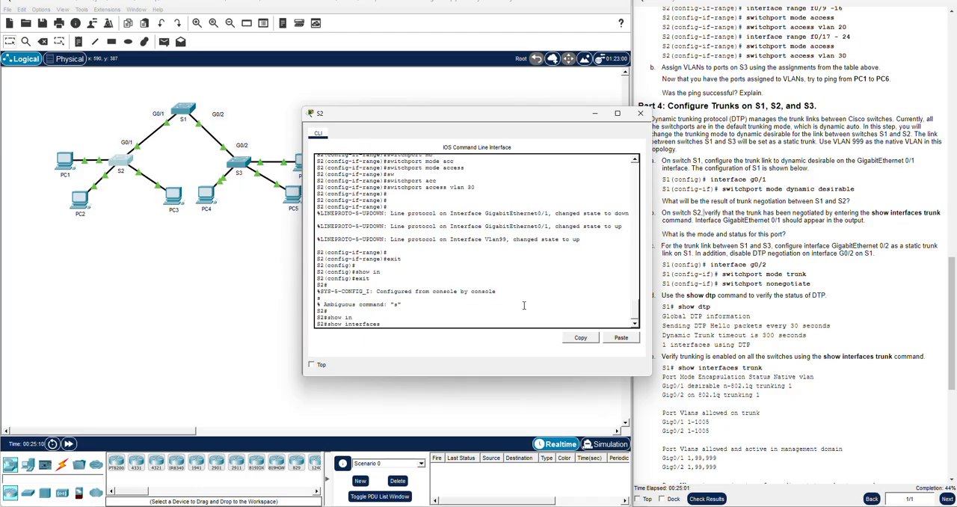
{"action": "key", "text": "Return"}
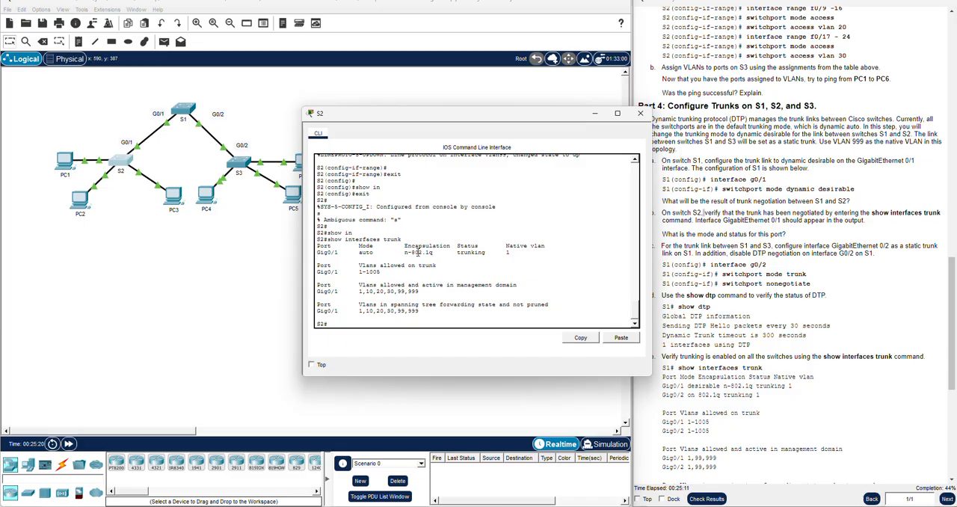
Examine the mode and status of Gig0/1 in S2's trunk output against the question in instruction b
{"action": "triple_click", "coordinate": [471, 253]}
{"action": "left_click", "coordinate": [509, 252]}
{"action": "left_click_drag", "start_coordinate": [562, 114], "coordinate": [441, 121]}
{"action": "scroll", "coordinate": [743, 238], "scroll_direction": "down", "scroll_amount": 2}
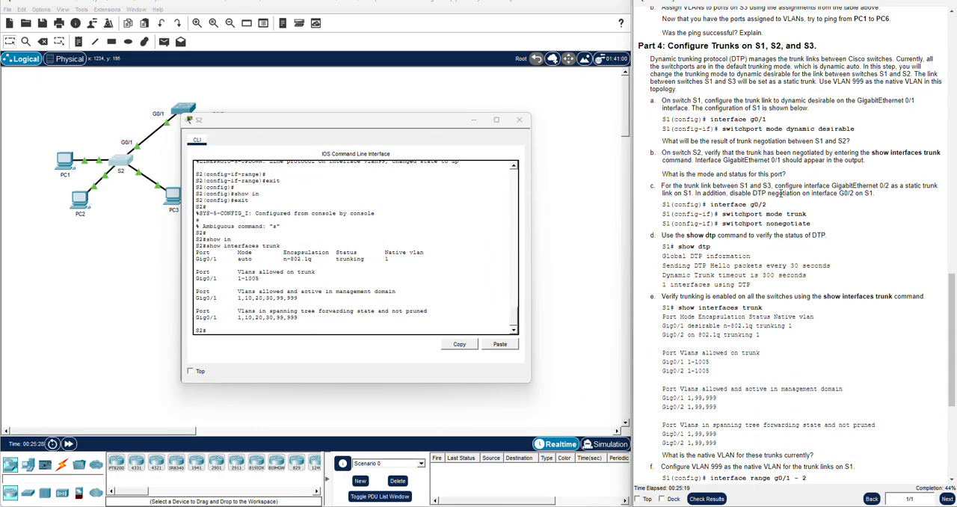
{"action": "triple_click", "coordinate": [773, 175]}
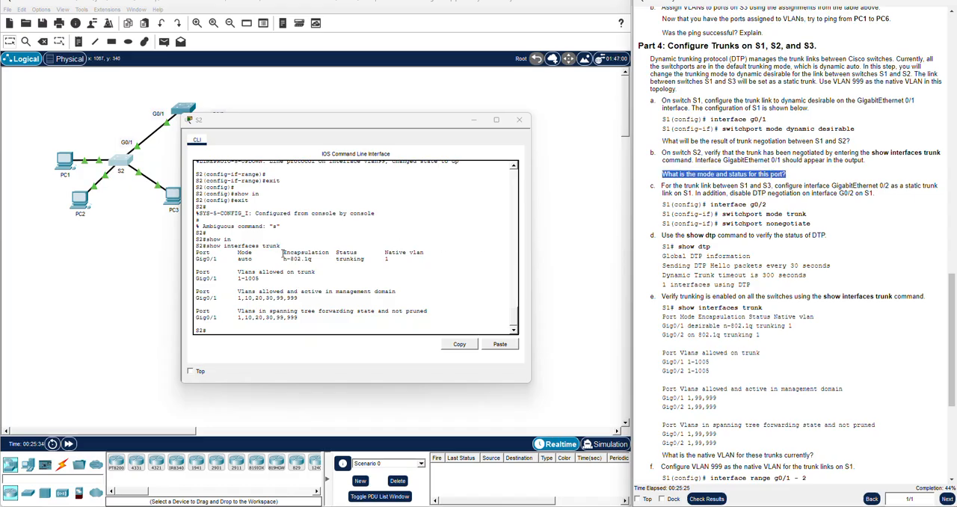
{"action": "double_click", "coordinate": [244, 259]}
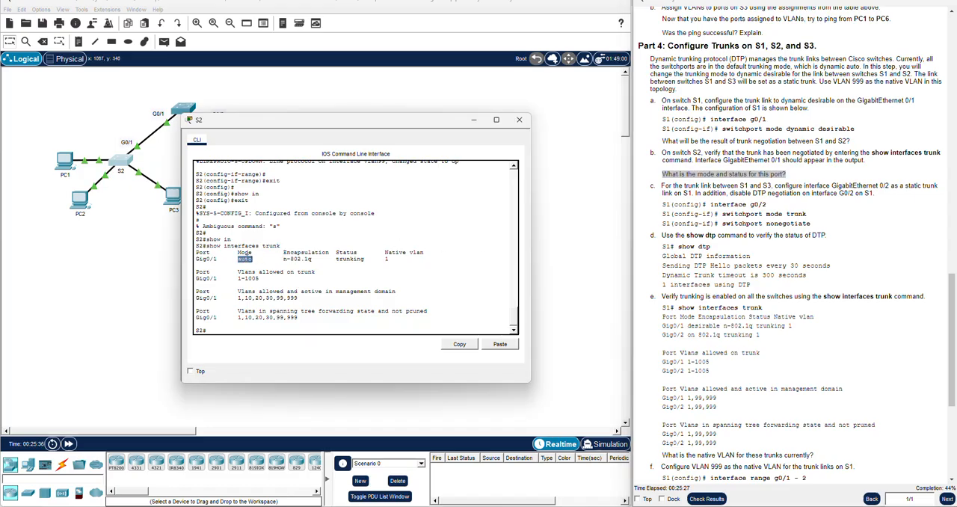
{"action": "double_click", "coordinate": [349, 259]}
{"action": "left_click", "coordinate": [712, 245]}
{"action": "scroll", "coordinate": [716, 244], "scroll_direction": "down", "scroll_amount": 1}
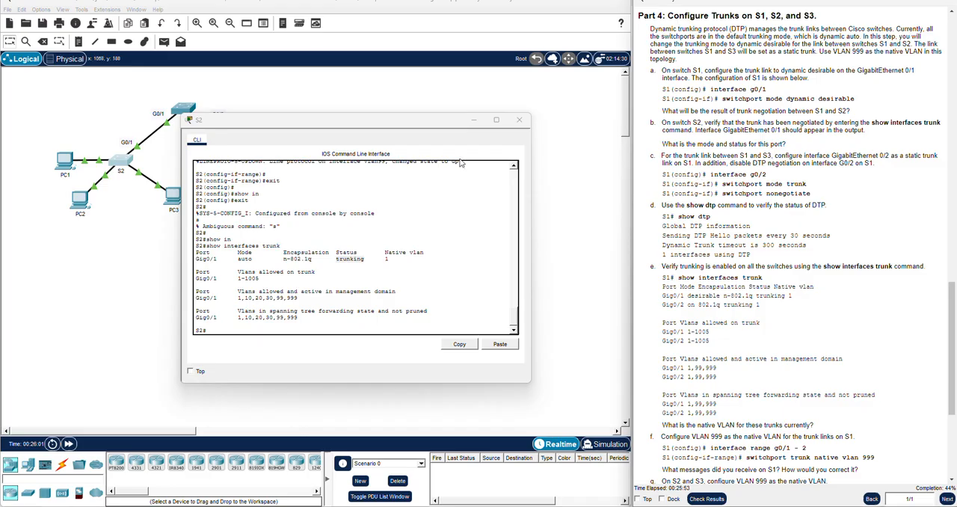
Close S2's window, then open S1's command line and exit interface configuration
{"action": "left_click", "coordinate": [517, 122]}
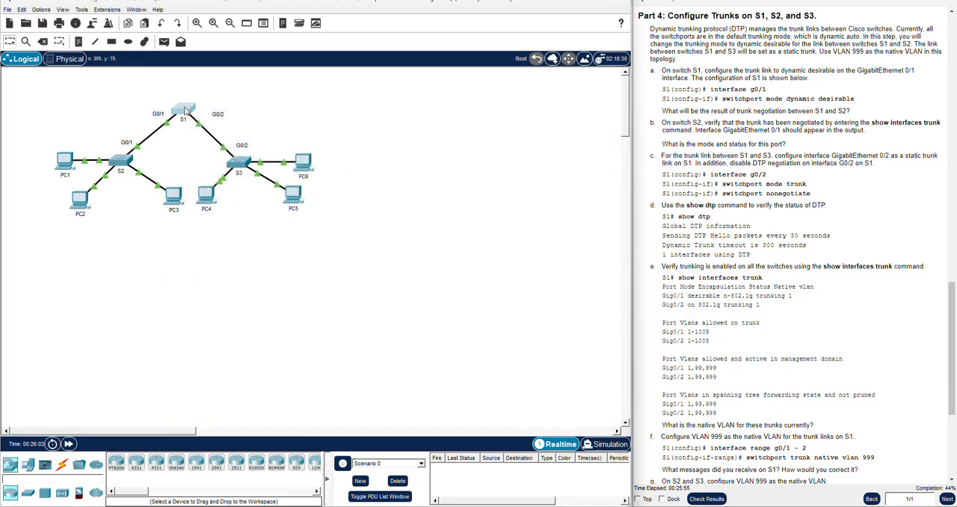
{"action": "left_click", "coordinate": [186, 111]}
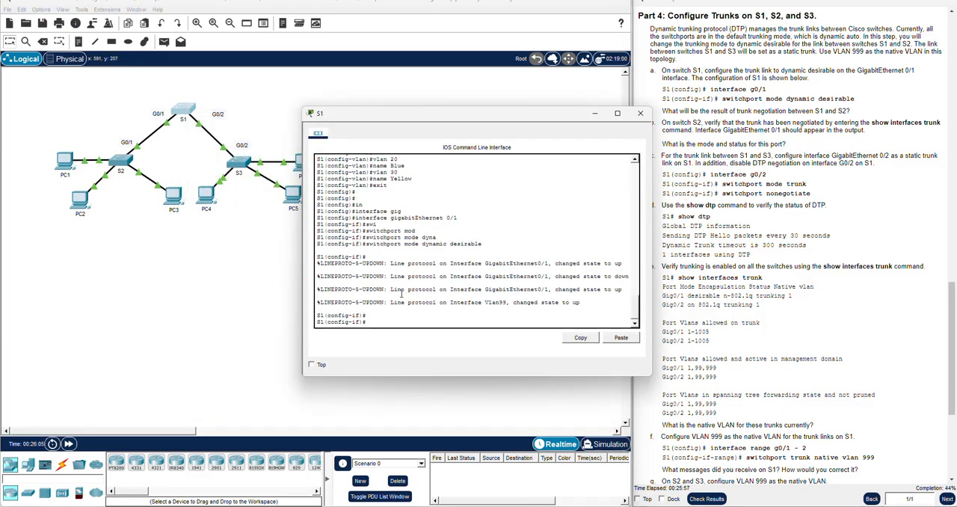
{"action": "type", "text": "exit"}
{"action": "key", "text": "Return"}
{"action": "key", "text": "Return"}
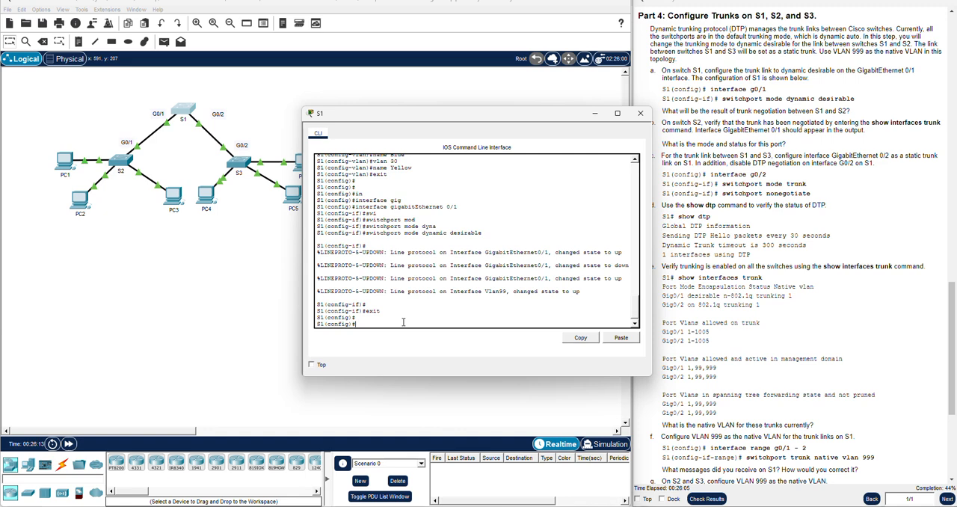
Enter interface configuration for gigabitEthernet 0/2 on S1
{"action": "key", "text": "Tab"}
{"action": "type", "text": "gig"}
{"action": "key", "text": "Tab"}
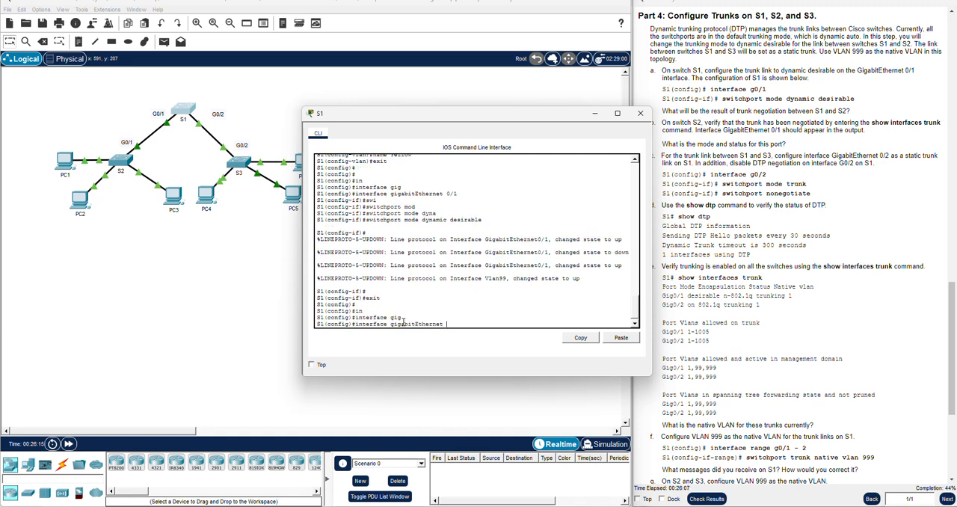
{"action": "type", "text": "0/2"}
{"action": "key", "text": "Return"}
Make S1's gigabitEthernet 0/2 a static trunk with switchport mode trunk
{"action": "type", "text": "s"}
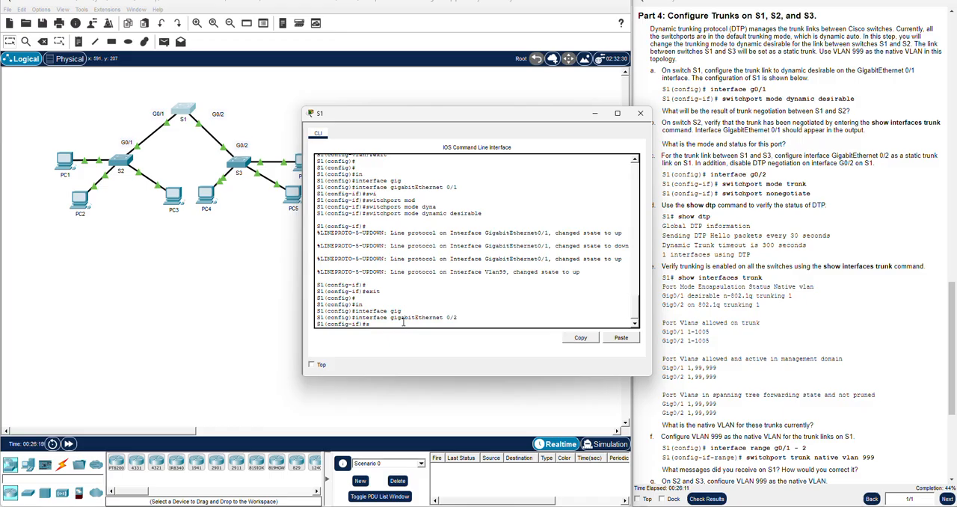
{"action": "type", "text": "w"}
{"action": "key", "text": "Tab"}
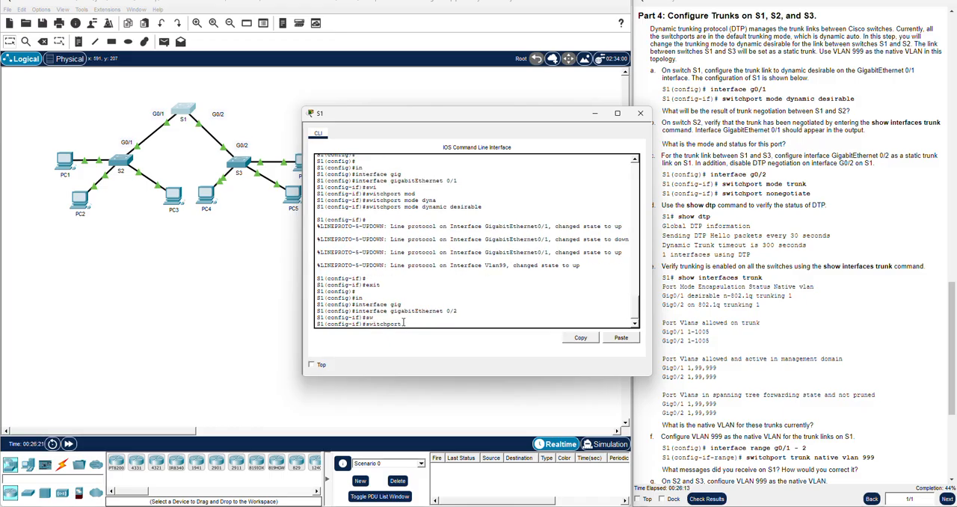
{"action": "type", "text": "mo"}
{"action": "key", "text": "Tab"}
{"action": "type", "text": "trunk"}
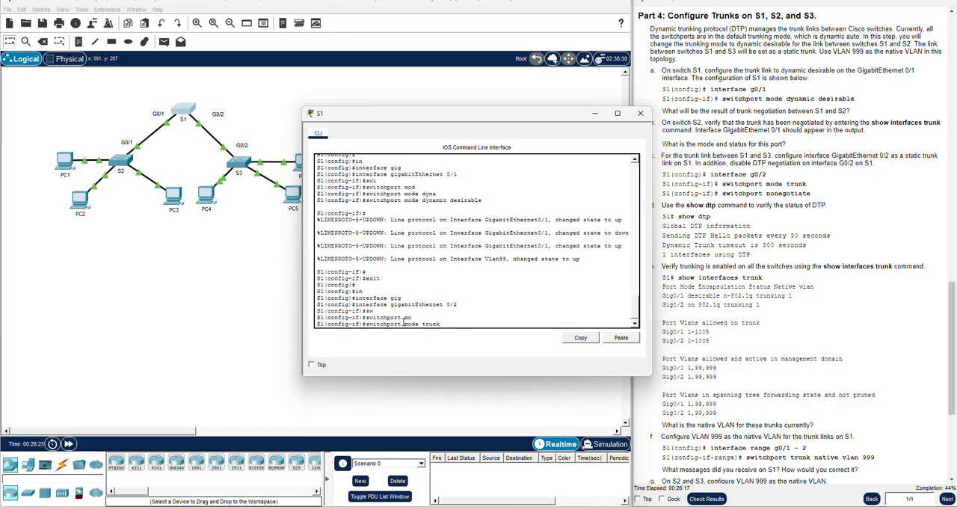
{"action": "key", "text": "Return"}
{"action": "key", "text": "Return"}
Disable DTP negotiation on S1's gigabitEthernet 0/2 with switchport nonegotiate
{"action": "type", "text": "swi"}
{"action": "key", "text": "Tab"}
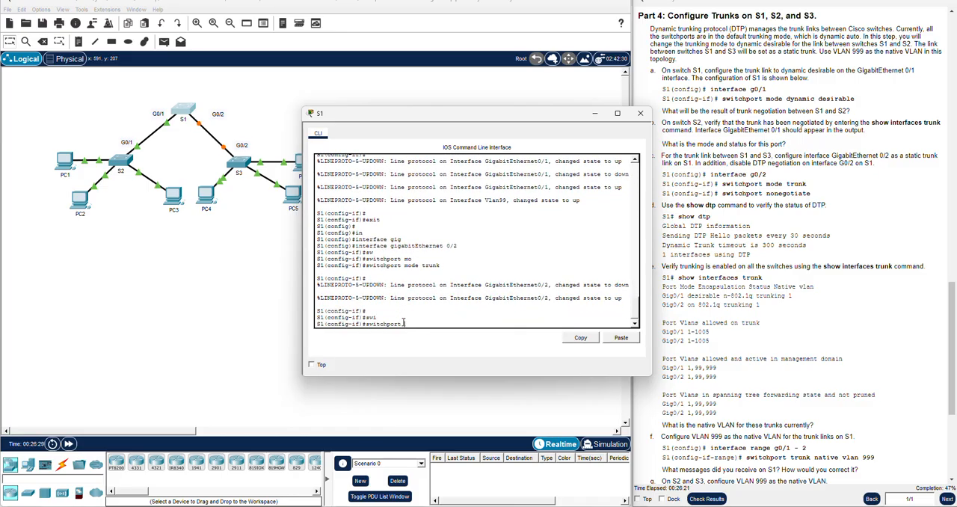
{"action": "type", "text": "non"}
{"action": "key", "text": "Tab"}
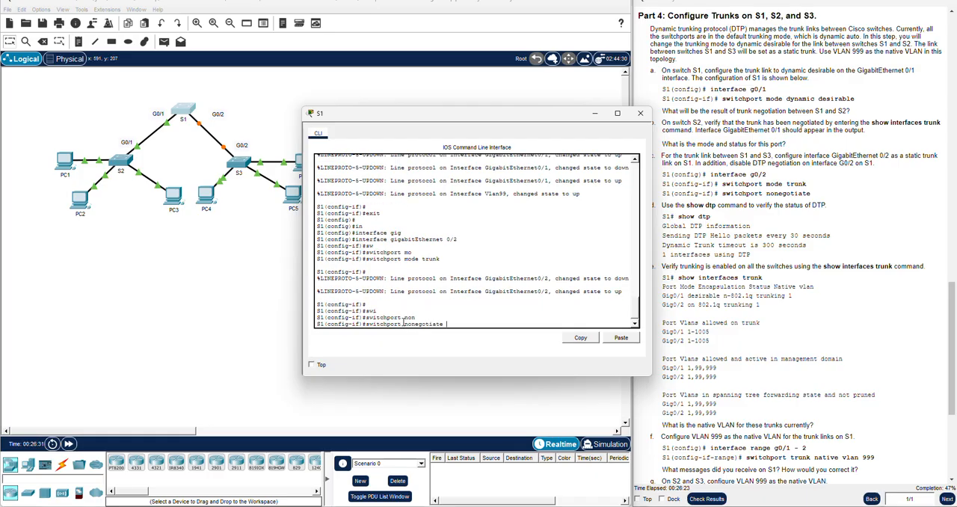
{"action": "key", "text": "Return"}
{"action": "key", "text": "Return"}
Compare the nonegotiate command entered on S1 with the static trunk commands in instruction c
{"action": "left_click_drag", "start_coordinate": [414, 114], "coordinate": [353, 136]}
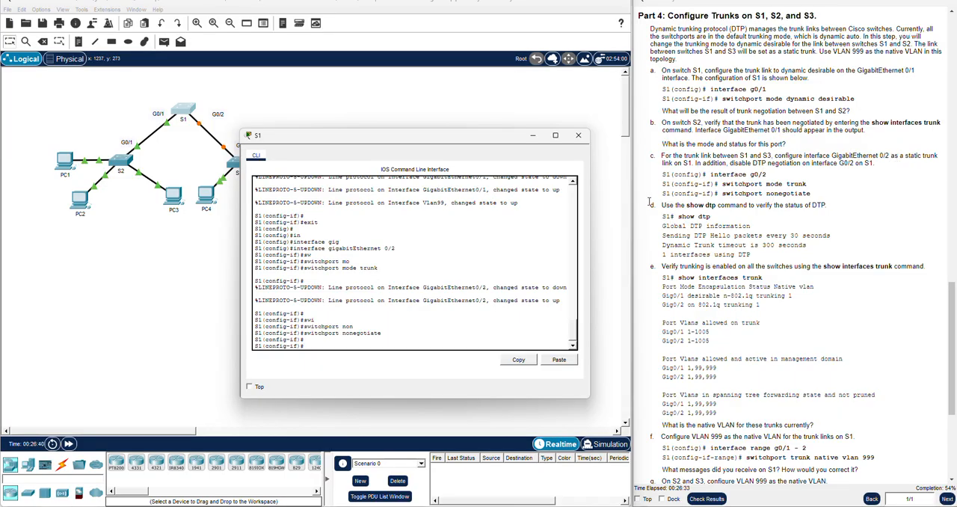
{"action": "triple_click", "coordinate": [365, 334]}
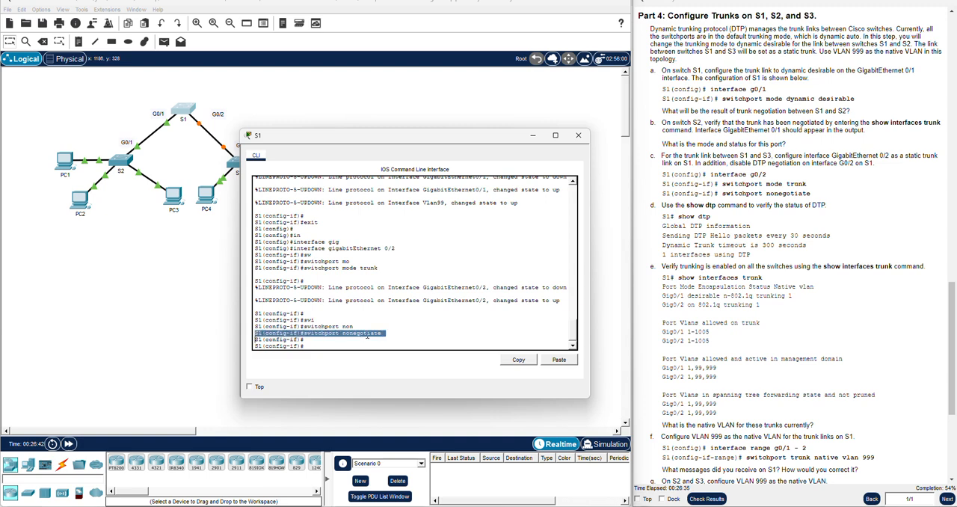
{"action": "left_click", "coordinate": [417, 329]}
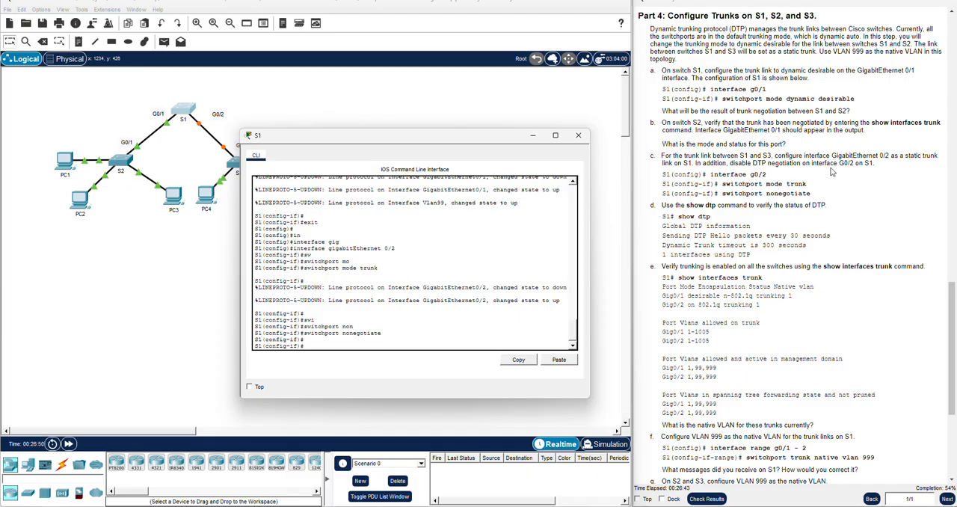
{"action": "left_click", "coordinate": [851, 172]}
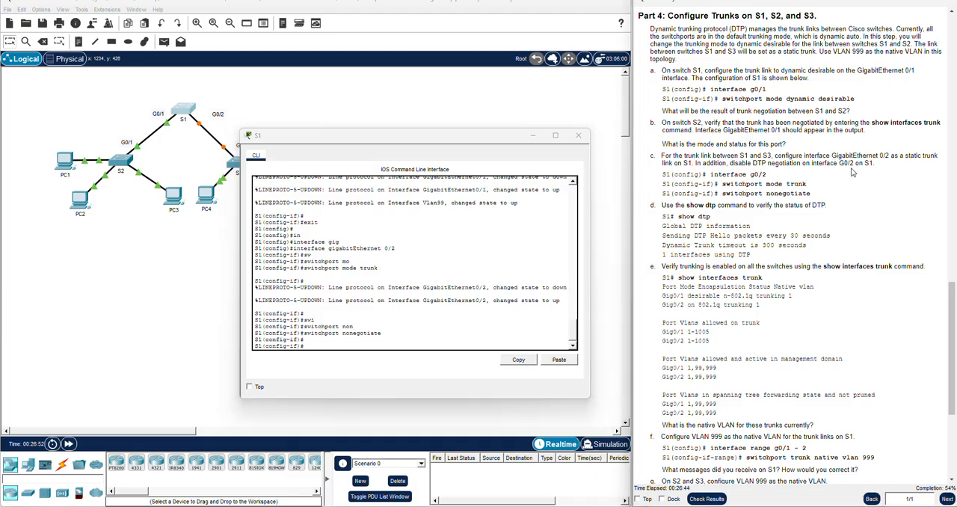
{"action": "double_click", "coordinate": [798, 194]}
{"action": "triple_click", "coordinate": [799, 196]}
{"action": "left_click", "coordinate": [783, 185]}
{"action": "double_click", "coordinate": [745, 184]}
{"action": "triple_click", "coordinate": [764, 184]}
{"action": "left_click", "coordinate": [765, 184]}
{"action": "double_click", "coordinate": [795, 184]}
{"action": "left_click", "coordinate": [767, 193]}
{"action": "scroll", "coordinate": [699, 217], "scroll_direction": "down", "scroll_amount": 1}
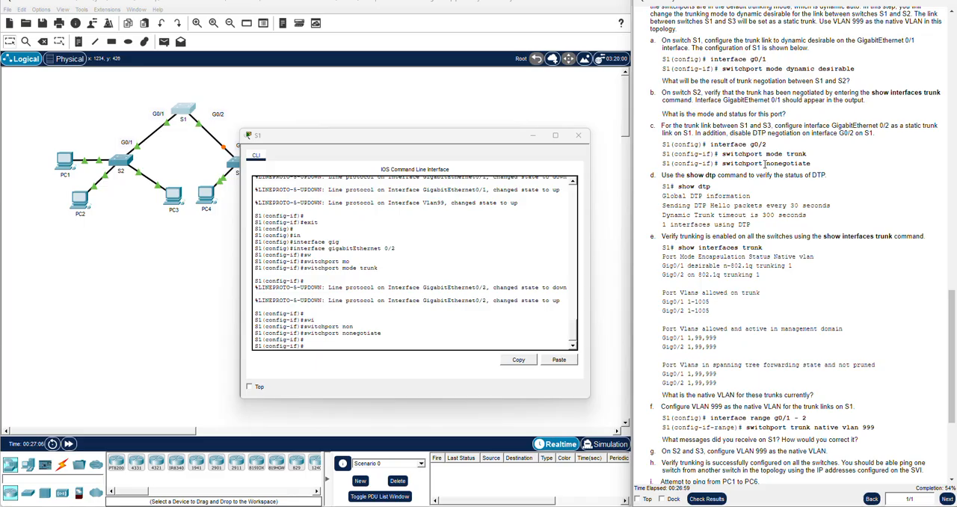
End configuration mode on S1 to return to privileged EXEC mode
{"action": "left_click", "coordinate": [380, 346]}
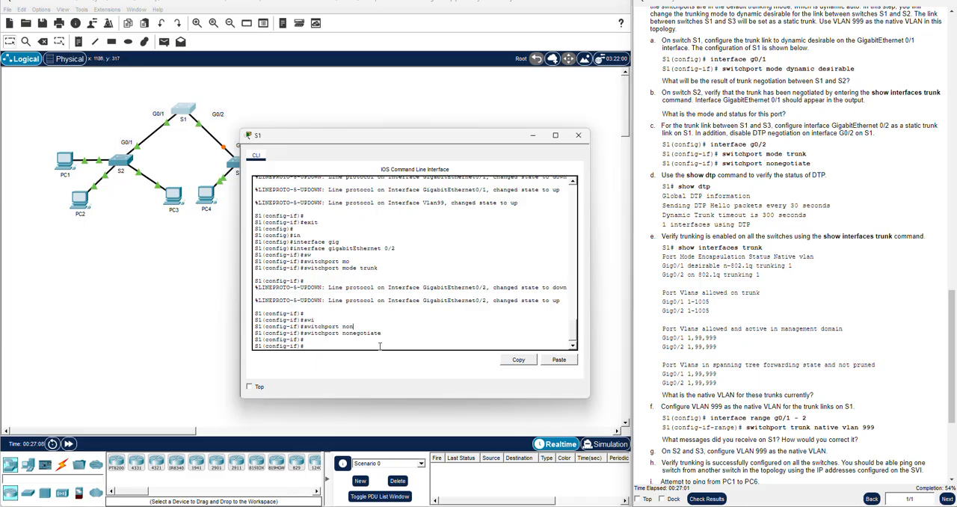
{"action": "type", "text": "end"}
{"action": "key", "text": "Return"}
Run show dtp on S1 and review the DTP information against the trunk commands entered earlier
{"action": "key", "text": "Return"}
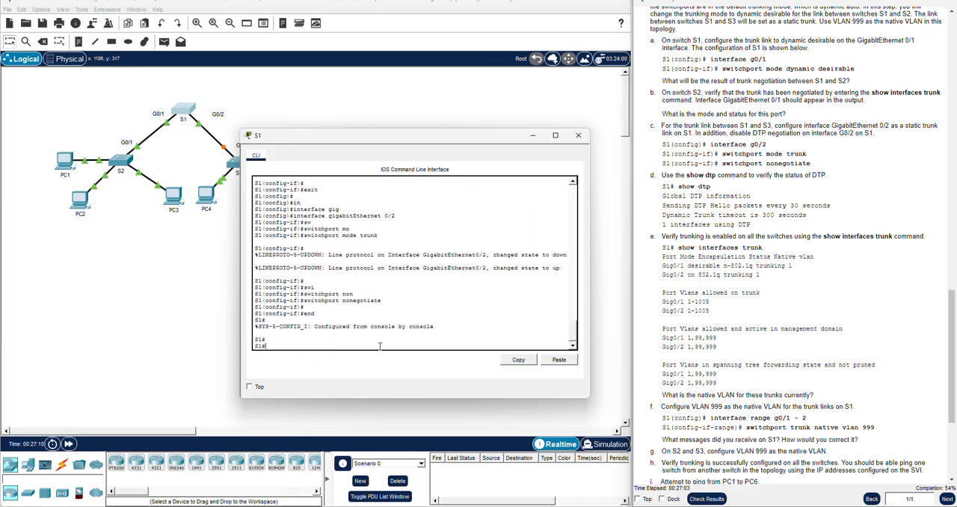
{"action": "type", "text": "show dtp"}
{"action": "key", "text": "Return"}
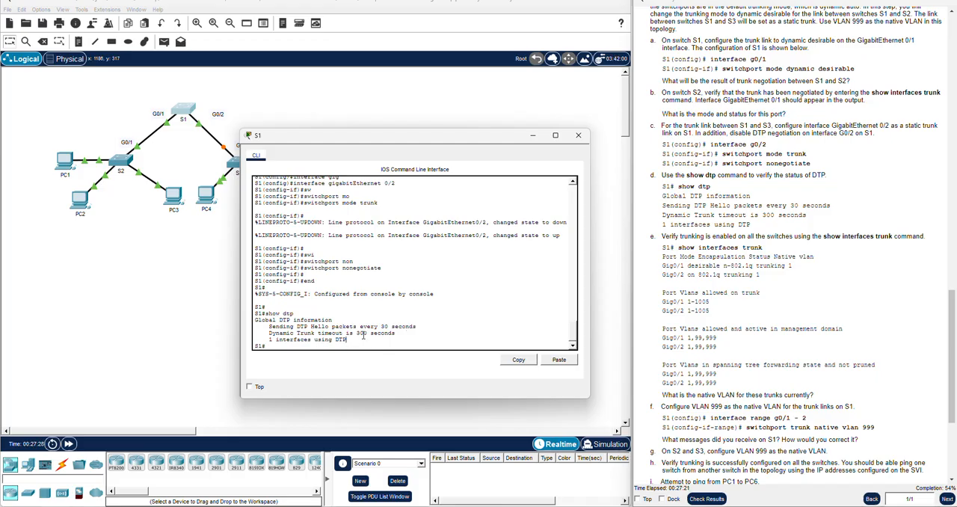
{"action": "scroll", "coordinate": [398, 289], "scroll_direction": "up", "scroll_amount": 5}
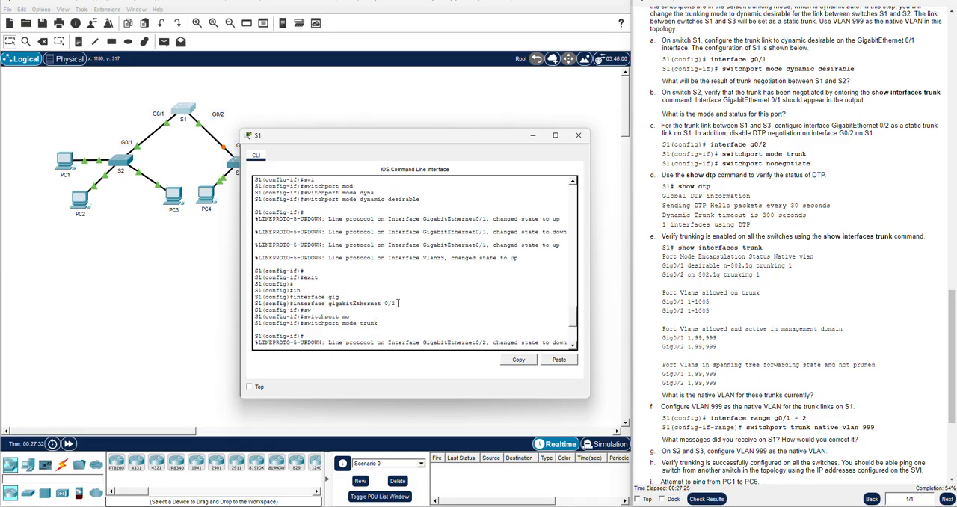
{"action": "scroll", "coordinate": [398, 302], "scroll_direction": "up", "scroll_amount": 3}
{"action": "scroll", "coordinate": [401, 300], "scroll_direction": "down", "scroll_amount": 3}
{"action": "scroll", "coordinate": [757, 265], "scroll_direction": "down", "scroll_amount": 1}
{"action": "scroll", "coordinate": [721, 216], "scroll_direction": "down", "scroll_amount": 1}
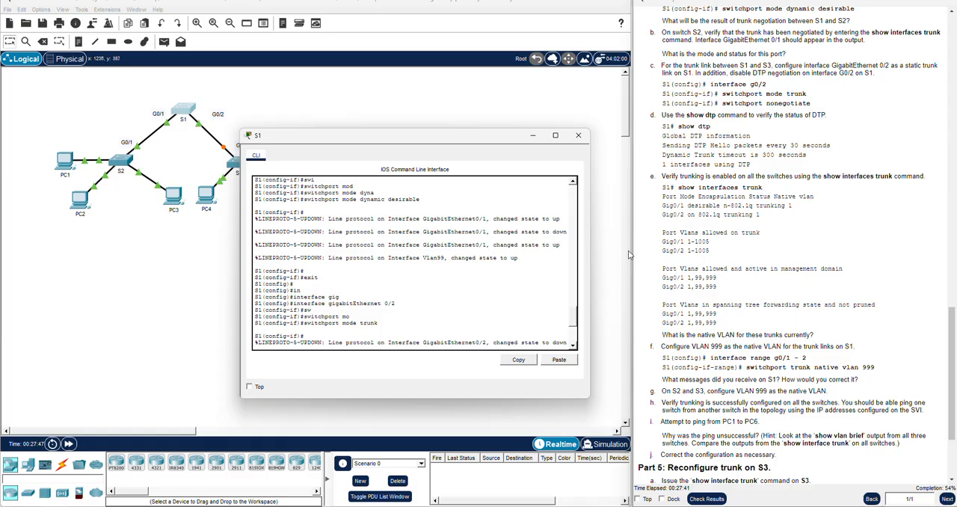
Run show interfaces trunk on S1 to verify its trunk links
{"action": "key", "text": "Return"}
{"action": "key", "text": "Return"}
{"action": "key", "text": "Return"}
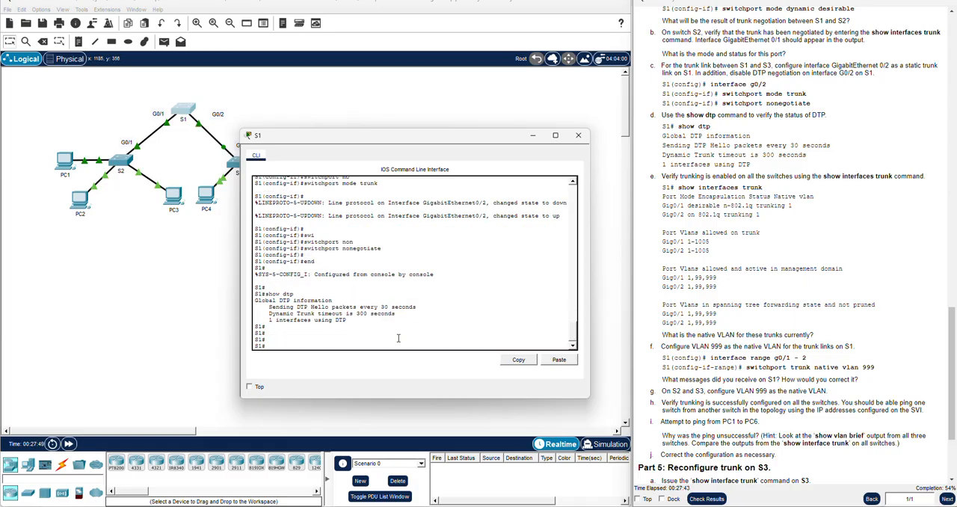
{"action": "type", "text": "show in"}
{"action": "key", "text": "Tab"}
{"action": "type", "text": "trunk"}
{"action": "key", "text": "Return"}
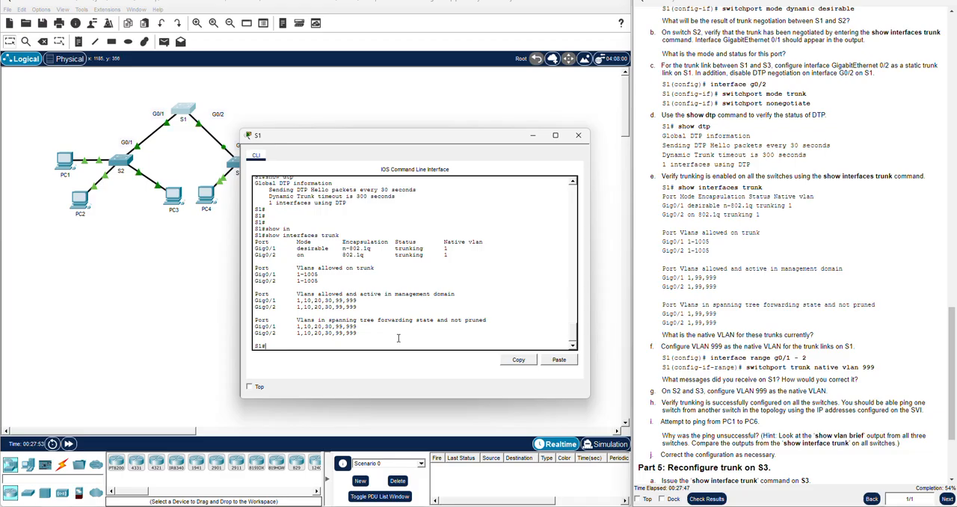
Examine the Gig0/1 and Gig0/2 trunk entries and their native VLAN in S1's output
{"action": "left_click_drag", "start_coordinate": [458, 259], "coordinate": [254, 247]}
{"action": "left_click", "coordinate": [277, 247]}
{"action": "scroll", "coordinate": [753, 251], "scroll_direction": "down", "scroll_amount": 2}
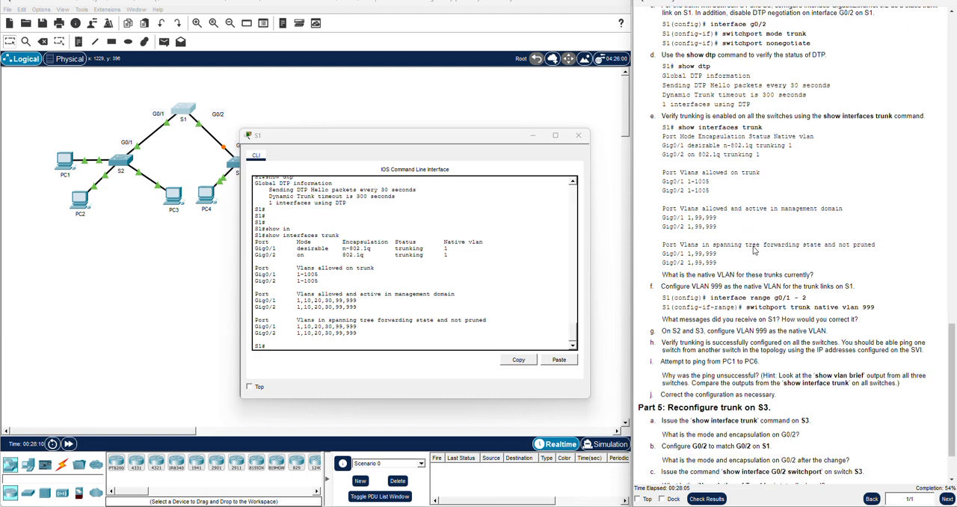
{"action": "scroll", "coordinate": [754, 251], "scroll_direction": "down", "scroll_amount": 2}
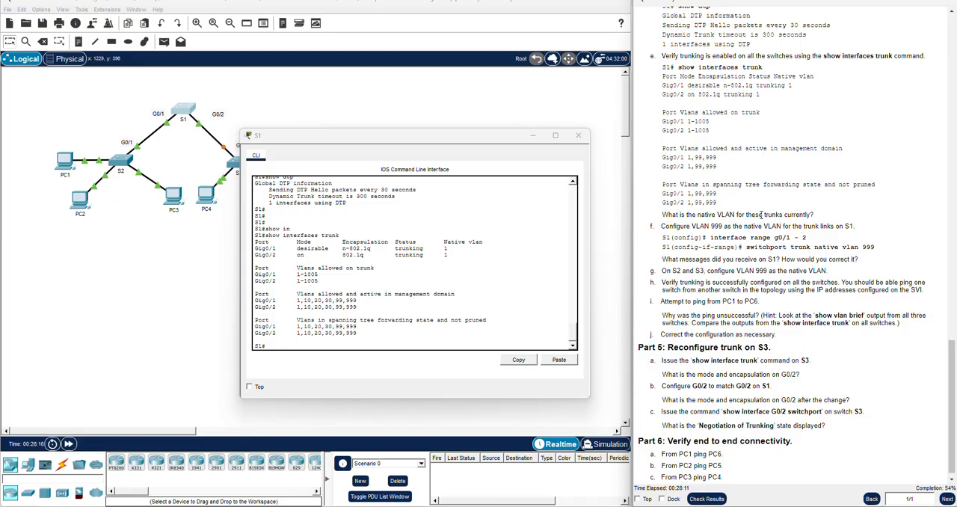
{"action": "left_click_drag", "start_coordinate": [449, 255], "coordinate": [446, 249]}
{"action": "left_click", "coordinate": [461, 256]}
{"action": "left_click", "coordinate": [446, 249]}
{"action": "scroll", "coordinate": [794, 279], "scroll_direction": "down", "scroll_amount": 1}
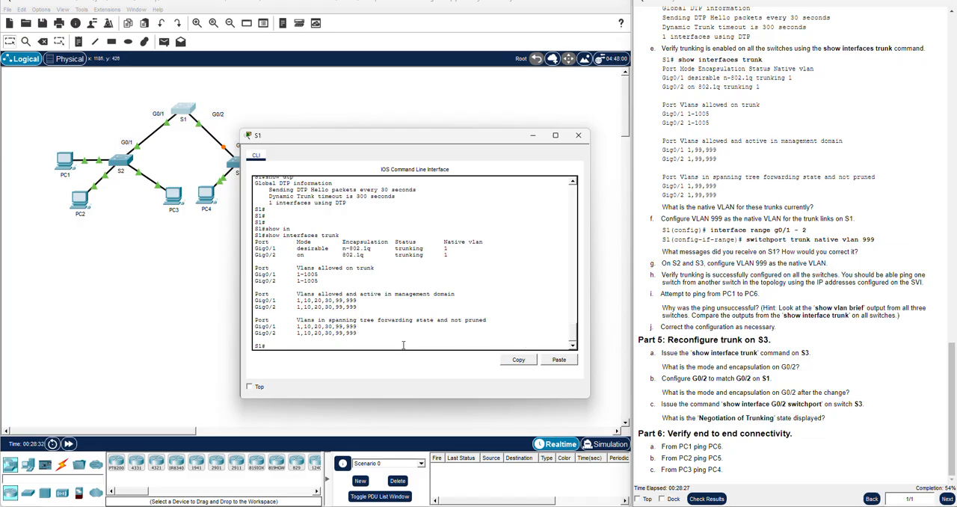
Enter global configuration on S1 and open interface range gigabitEthernet 0/1 - 2
{"action": "type", "text": "config t"}
{"action": "key", "text": "Return"}
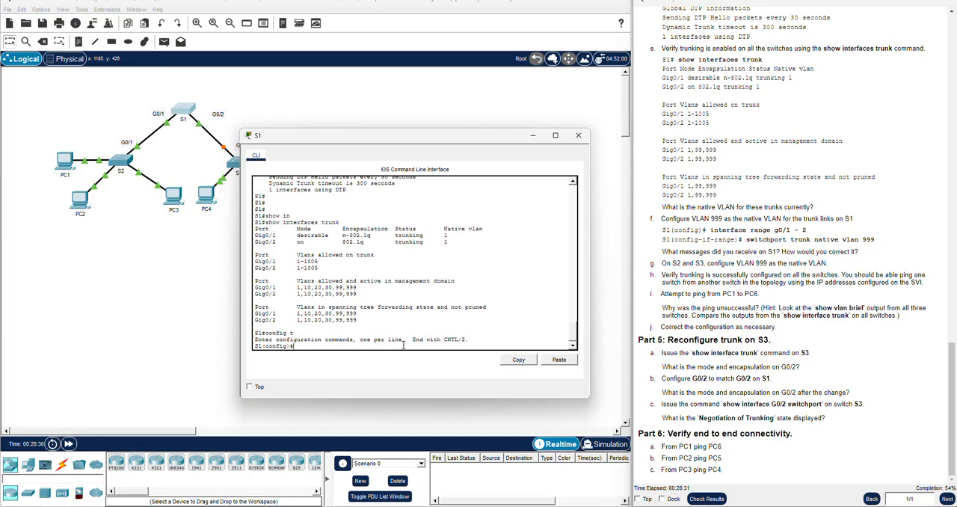
{"action": "type", "text": "interface ra"}
{"action": "key", "text": "Tab"}
{"action": "type", "text": "ran"}
{"action": "key", "text": "Tab"}
{"action": "type", "text": "gig"}
{"action": "key", "text": "Tab"}
{"action": "type", "text": "0/"}
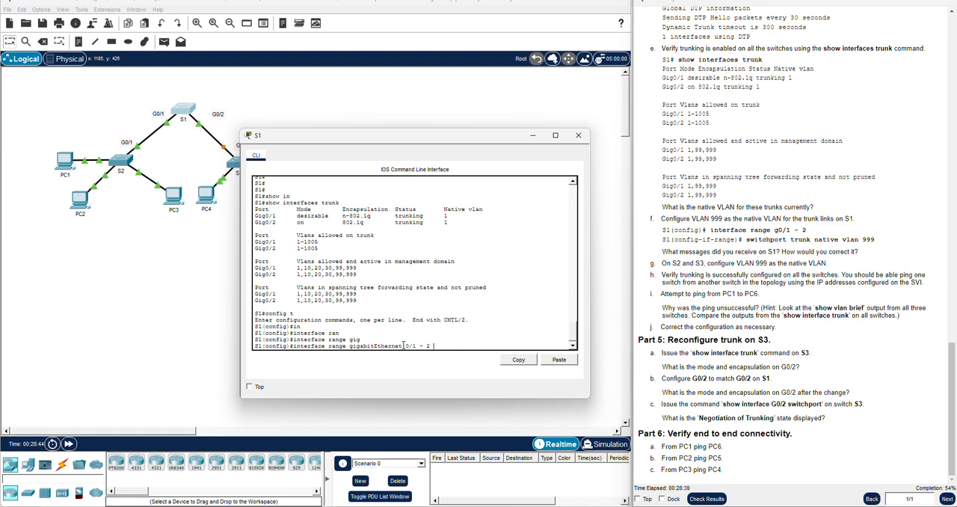
{"action": "key", "text": "Return"}
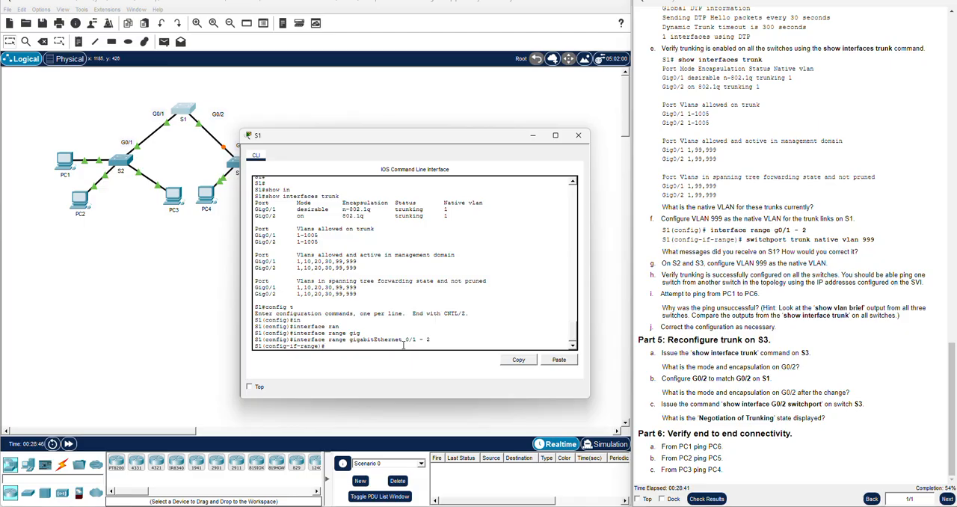
Set the trunk native VLAN to 999 on S1's gigabitEthernet 0/1 - 2 range with switchport trunk native vlan 999
{"action": "type", "text": "swi"}
{"action": "key", "text": "Tab"}
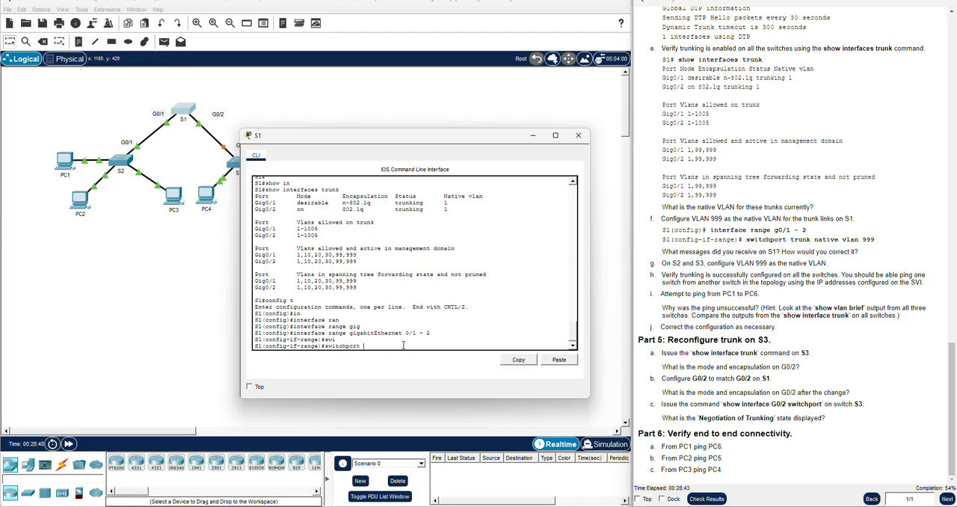
{"action": "type", "text": "tuu"}
{"action": "key", "text": "Tab"}
{"action": "type", "text": "natvi"}
{"action": "key", "text": "Tab"}
{"action": "key", "text": "BackSpace"}
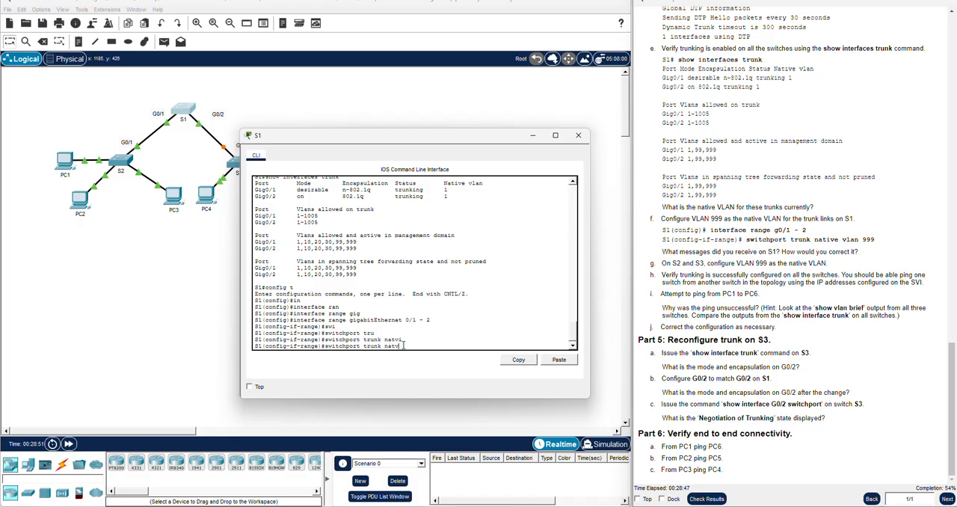
{"action": "key", "text": "Tab"}
{"action": "type", "text": "vlan "}
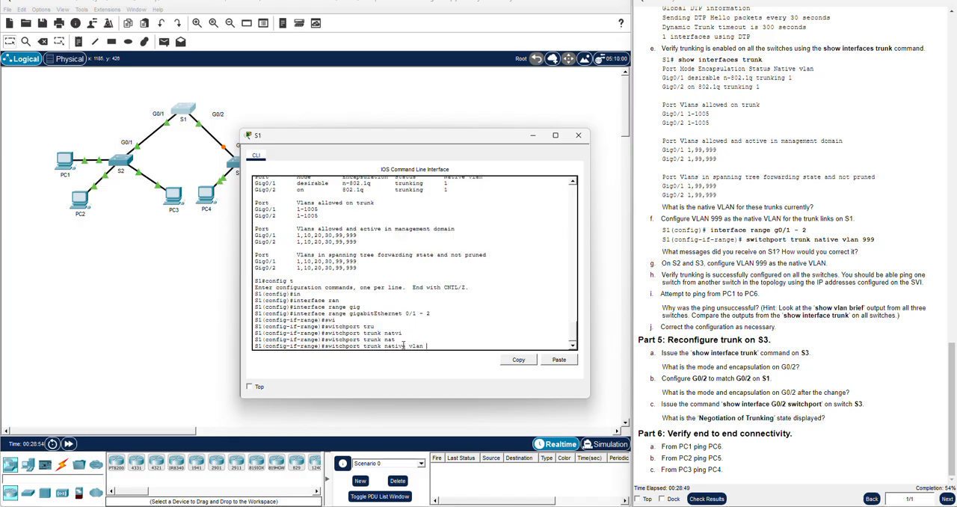
{"action": "type", "text": "999"}
{"action": "key", "text": "Return"}
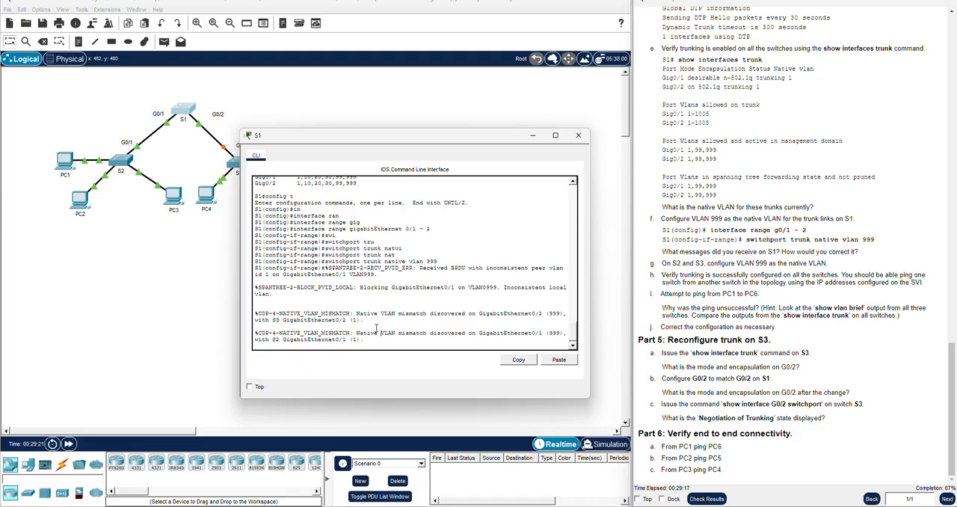
Review the native VLAN mismatch messages in S1's console against the activity instructions, then put the console away
{"action": "scroll", "coordinate": [375, 317], "scroll_direction": "down", "scroll_amount": 1}
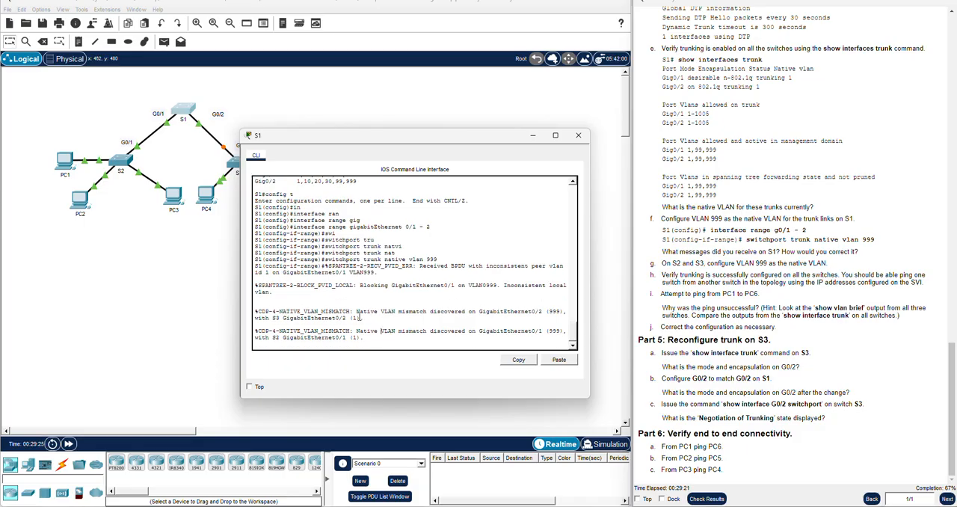
{"action": "left_click_drag", "start_coordinate": [363, 337], "coordinate": [256, 305]}
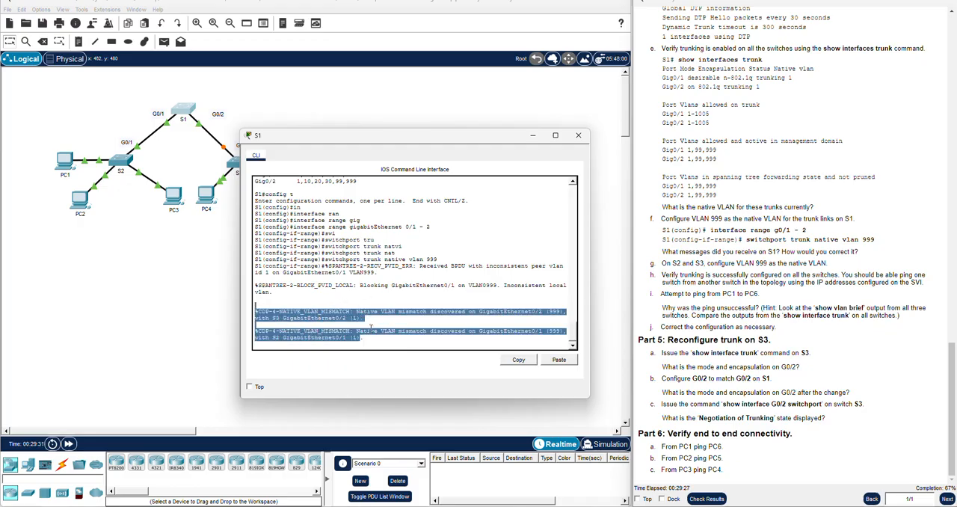
{"action": "left_click_drag", "start_coordinate": [375, 139], "coordinate": [422, 163]}
{"action": "left_click", "coordinate": [722, 249]}
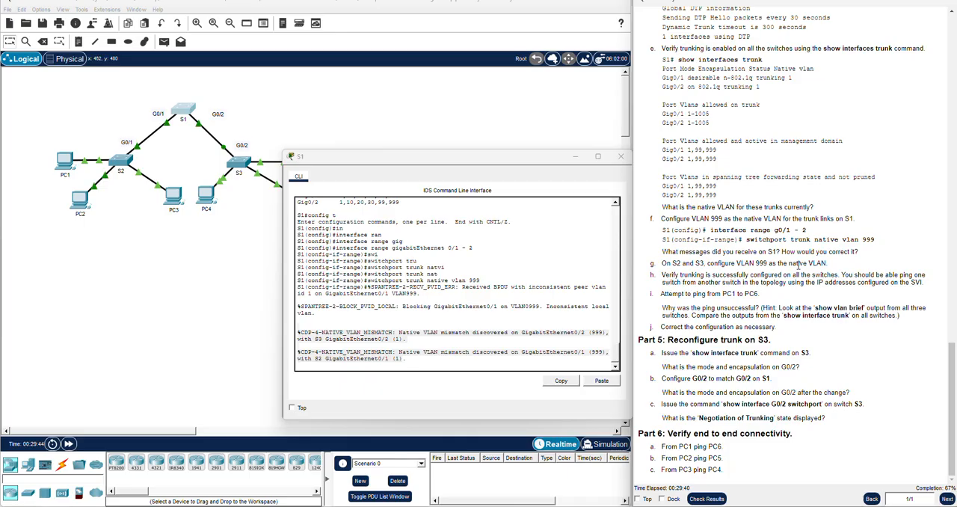
{"action": "left_click_drag", "start_coordinate": [363, 161], "coordinate": [0, 173]}
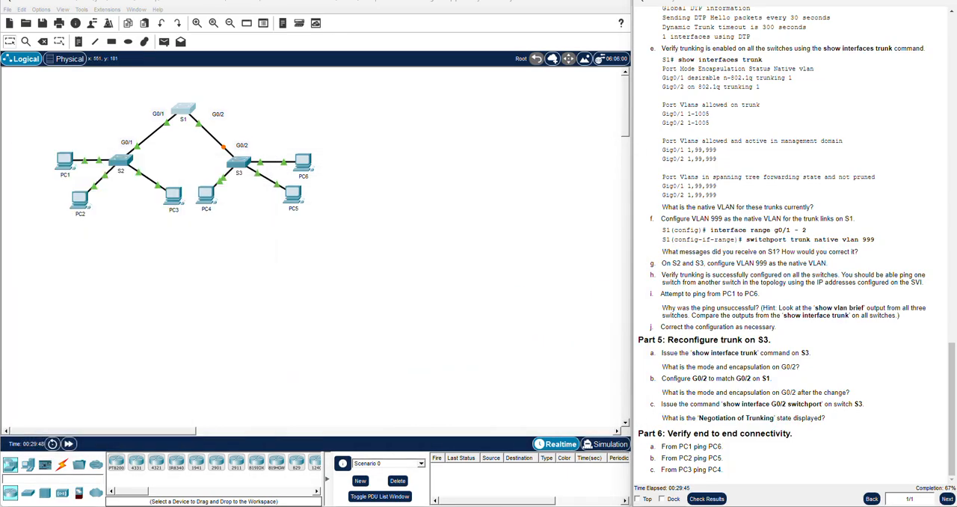
{"action": "left_click", "coordinate": [124, 217]}
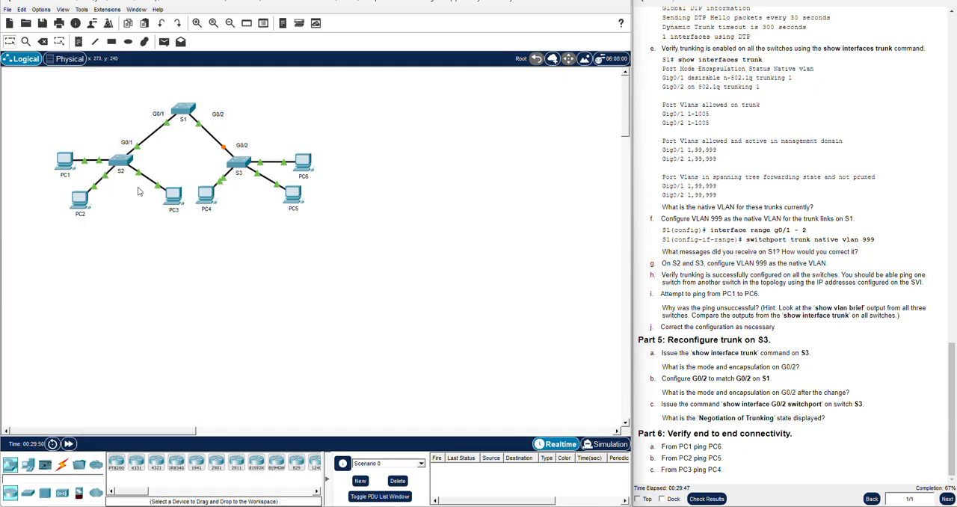
Open S2's console, enter global configuration and select interface gigabitEthernet 0/1
{"action": "left_click", "coordinate": [124, 160]}
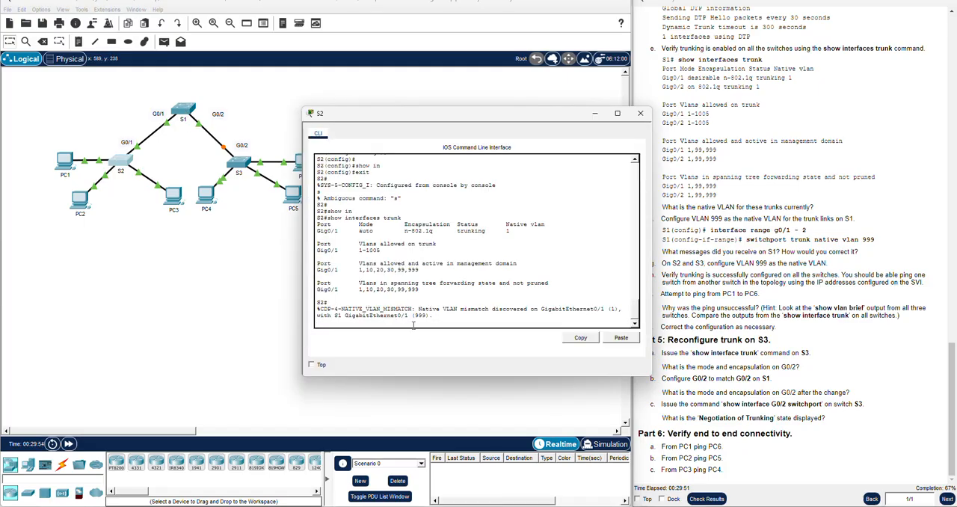
{"action": "key", "text": "Return"}
{"action": "key", "text": "Return"}
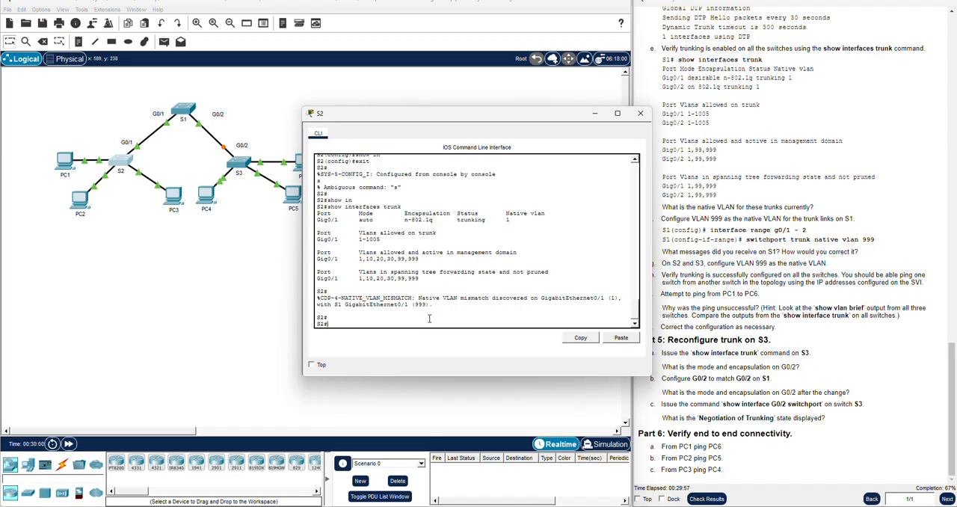
{"action": "type", "text": "config t"}
{"action": "key", "text": "Return"}
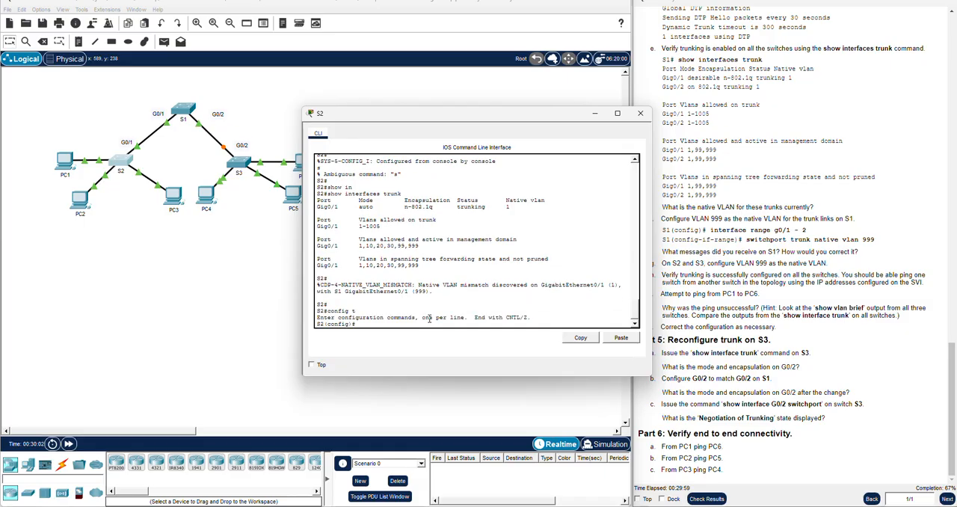
{"action": "key", "text": "Return"}
{"action": "type", "text": "in"}
{"action": "key", "text": "Tab"}
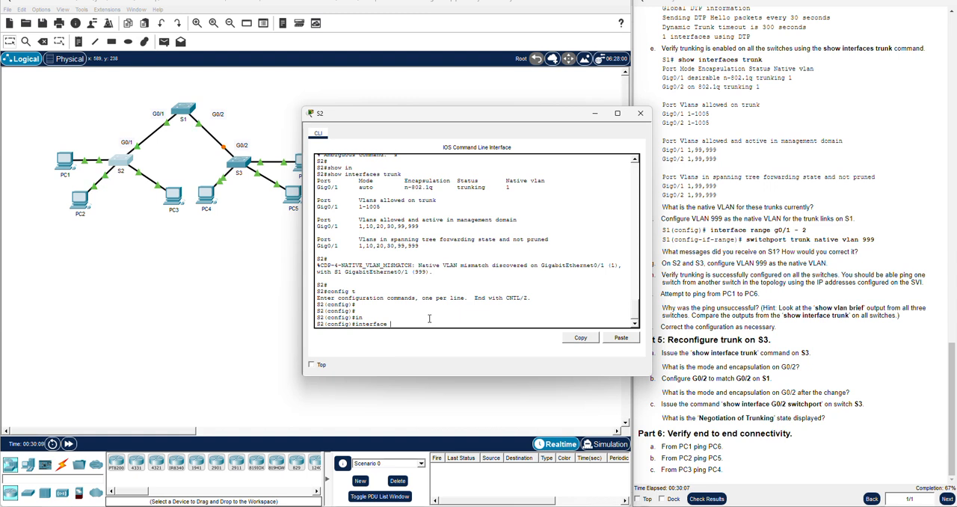
{"action": "type", "text": "ig"}
{"action": "key", "text": "Tab"}
{"action": "type", "text": "0/1"}
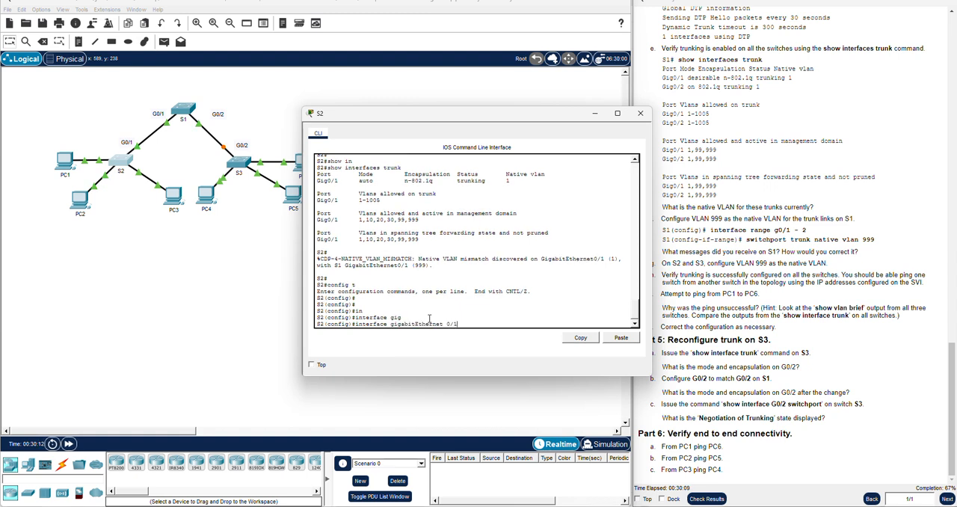
{"action": "key", "text": "Return"}
{"action": "key", "text": "Return"}
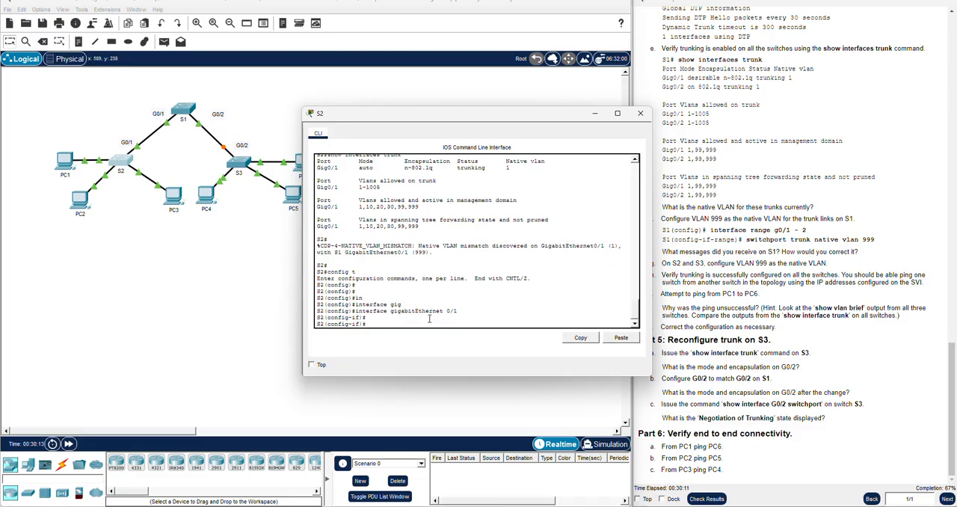
Set the trunk native VLAN to 999 on S2's gigabitEthernet 0/1 and close its console
{"action": "type", "text": "swi"}
{"action": "key", "text": "Tab"}
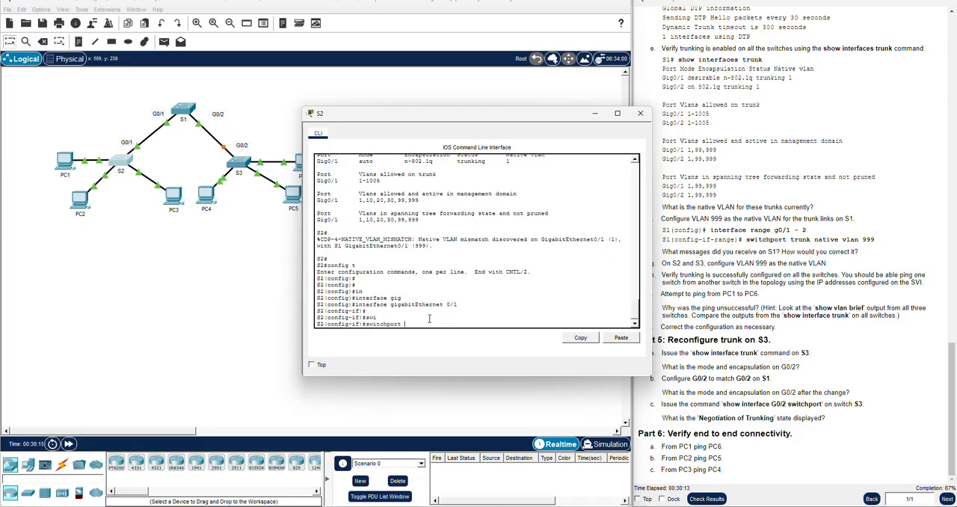
{"action": "type", "text": "tun"}
{"action": "key", "text": "Tab"}
{"action": "key", "text": "BackSpace"}
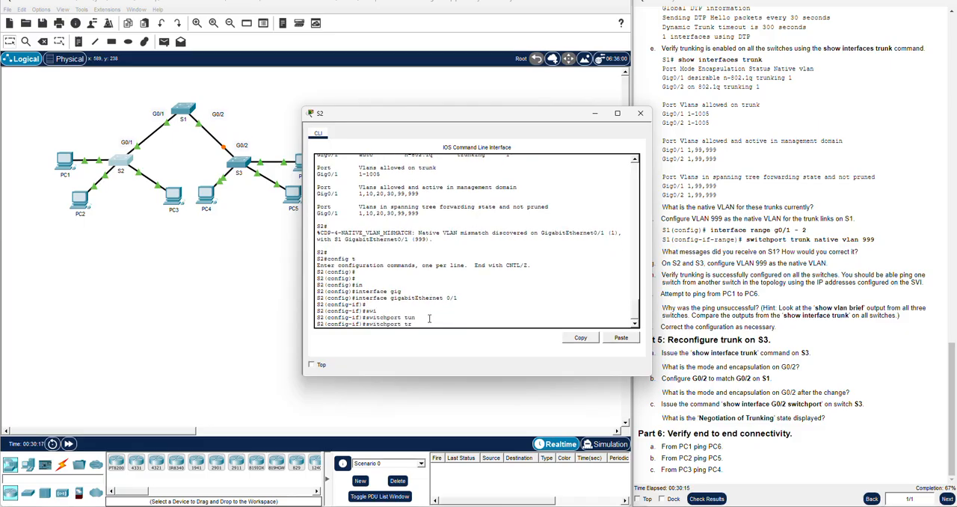
{"action": "key", "text": "Tab"}
{"action": "type", "text": "nati"}
{"action": "key", "text": "Tab"}
{"action": "type", "text": "vlan "}
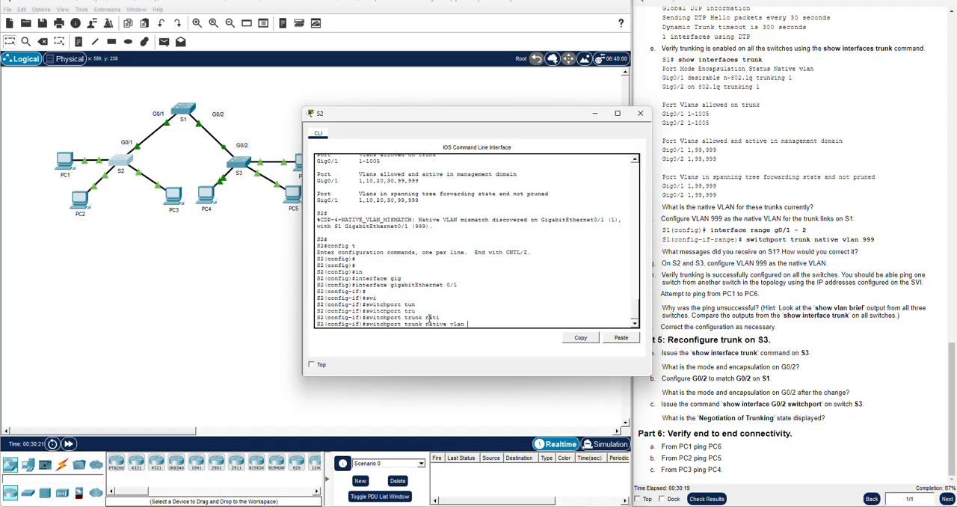
{"action": "type", "text": "999"}
{"action": "key", "text": "Return"}
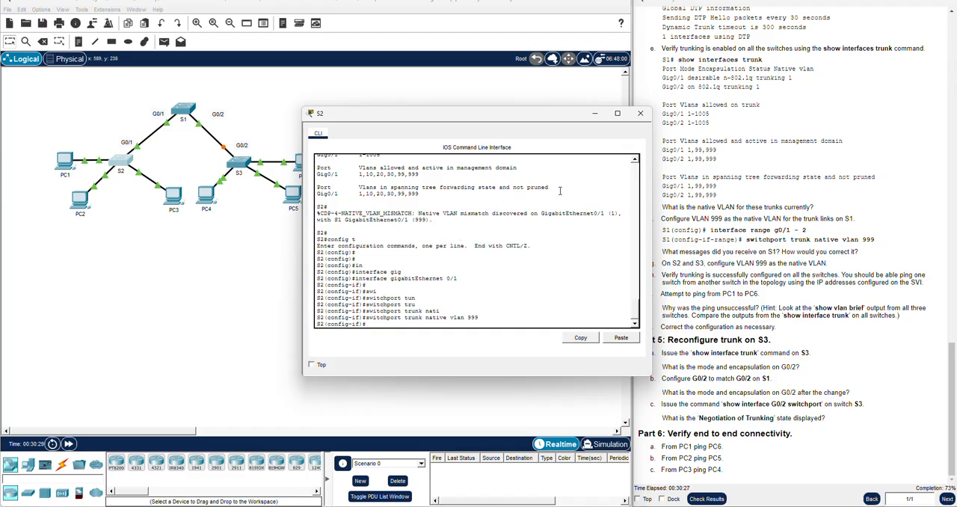
{"action": "left_click", "coordinate": [640, 113]}
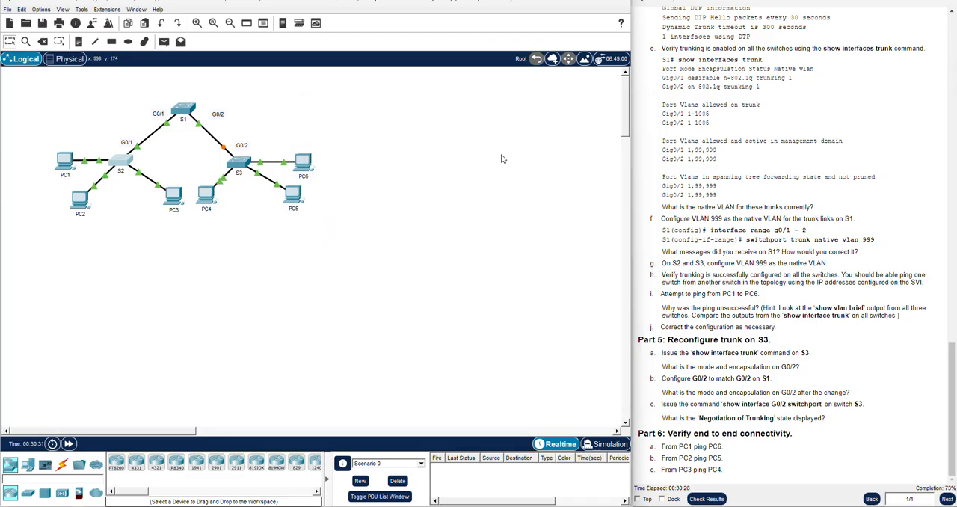
Open S3's console and leave the interface range configuration for privileged EXEC mode with end
{"action": "left_click", "coordinate": [236, 166]}
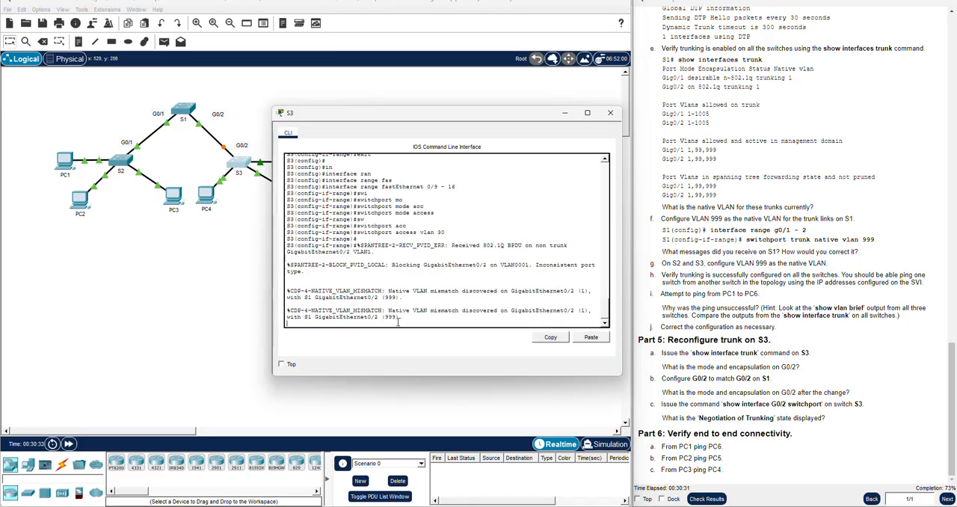
{"action": "key", "text": "Return"}
{"action": "key", "text": "Return"}
{"action": "type", "text": "end"}
{"action": "key", "text": "Return"}
Enter global configuration on S3 and select interface gigabitEthernet 0/2
{"action": "key", "text": "Return"}
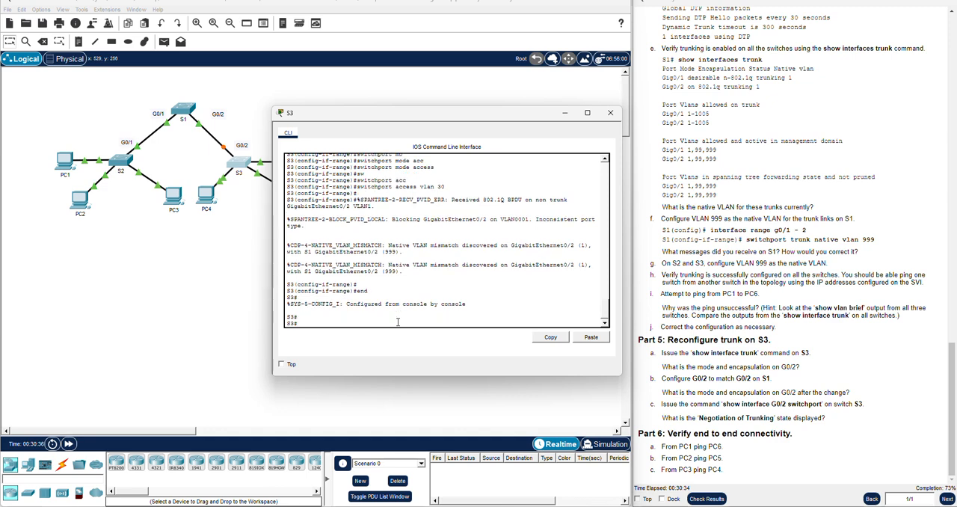
{"action": "type", "text": "config t"}
{"action": "key", "text": "Return"}
{"action": "type", "text": "inter"}
{"action": "key", "text": "Tab"}
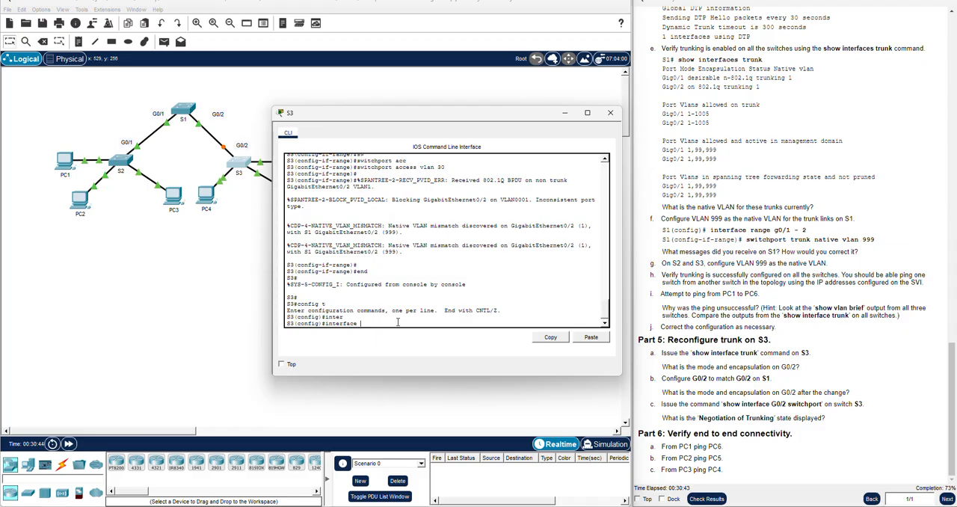
{"action": "scroll", "coordinate": [432, 240], "scroll_direction": "up", "scroll_amount": 3}
{"action": "scroll", "coordinate": [432, 240], "scroll_direction": "down", "scroll_amount": 3}
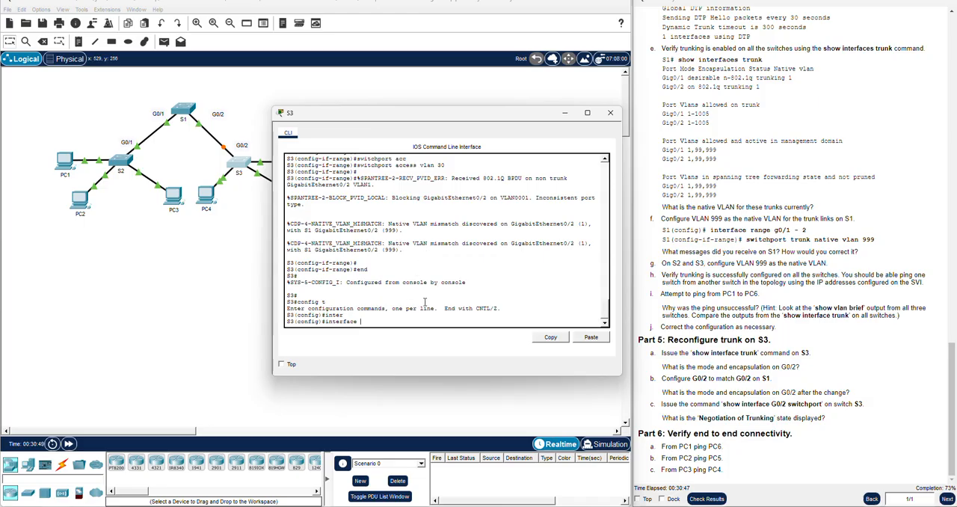
{"action": "type", "text": "gig"}
{"action": "key", "text": "Tab"}
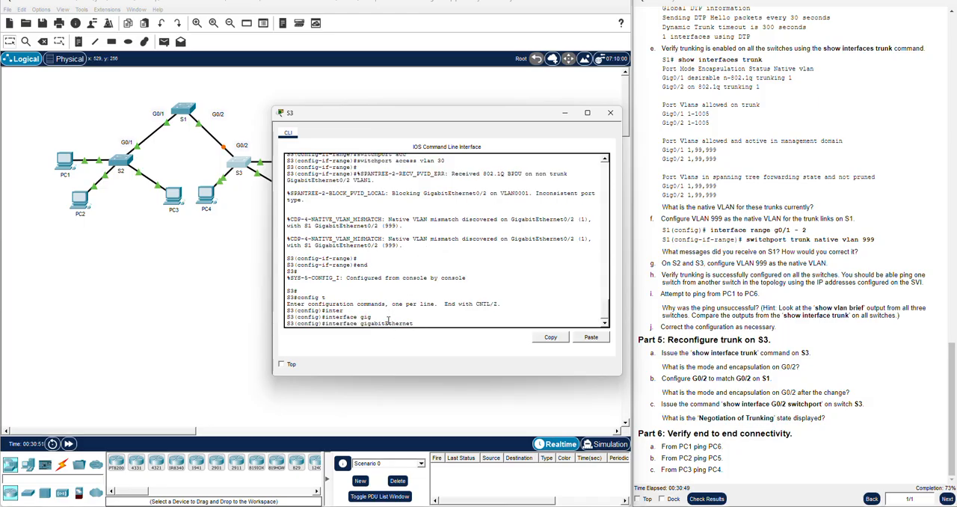
{"action": "type", "text": "0/2"}
{"action": "key", "text": "Return"}
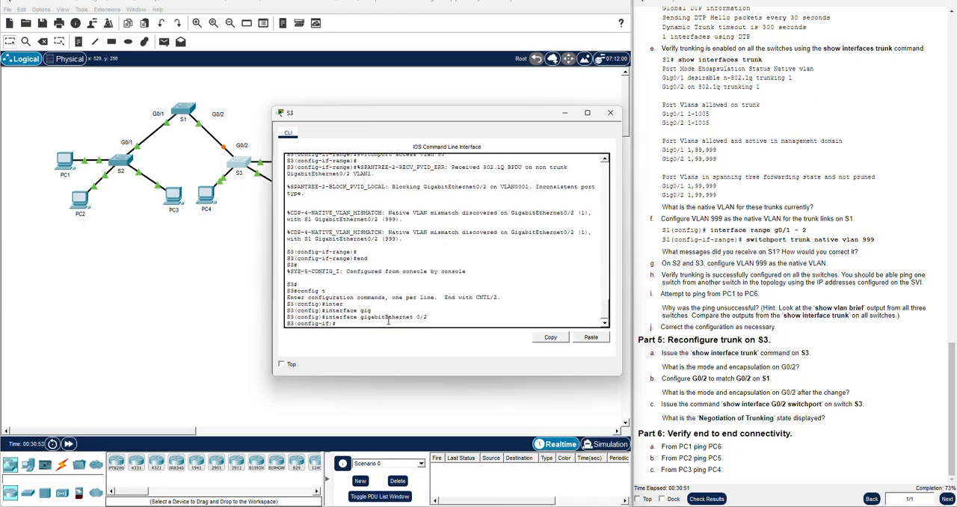
Set the trunk native VLAN to 999 on S3's gigabitEthernet 0/2 and close its console
{"action": "type", "text": "swi"}
{"action": "key", "text": "Tab"}
{"action": "type", "text": "tu"}
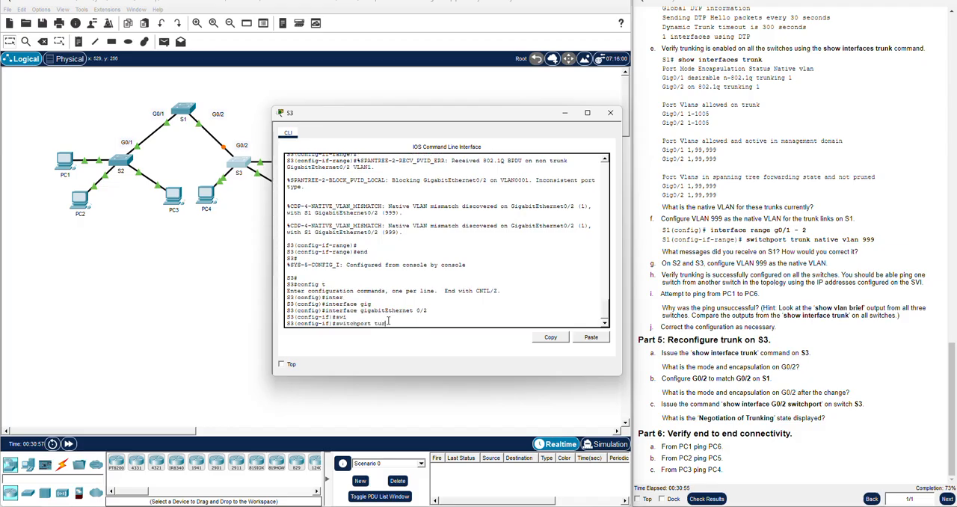
{"action": "key", "text": "Tab"}
{"action": "type", "text": "nat"}
{"action": "key", "text": "Tab"}
{"action": "type", "text": "vlan "}
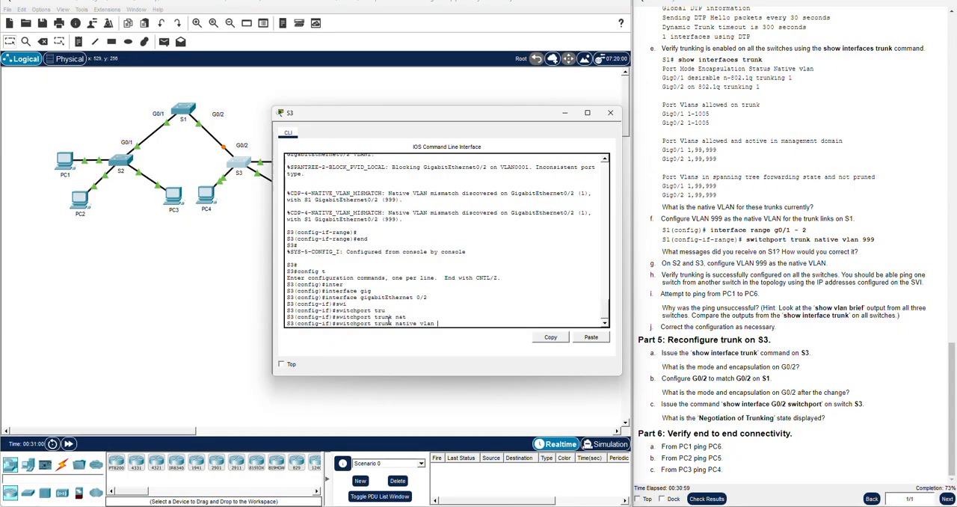
{"action": "type", "text": "999"}
{"action": "key", "text": "Return"}
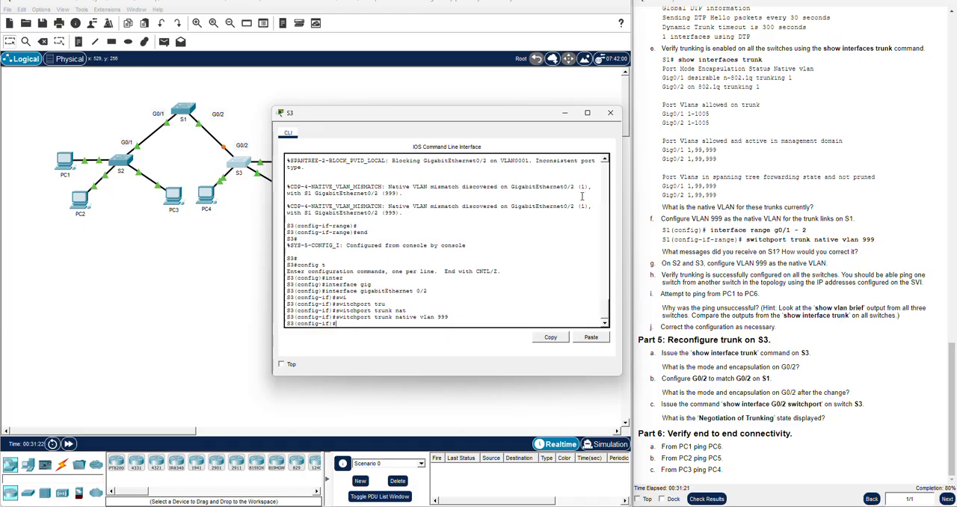
{"action": "left_click", "coordinate": [609, 112]}
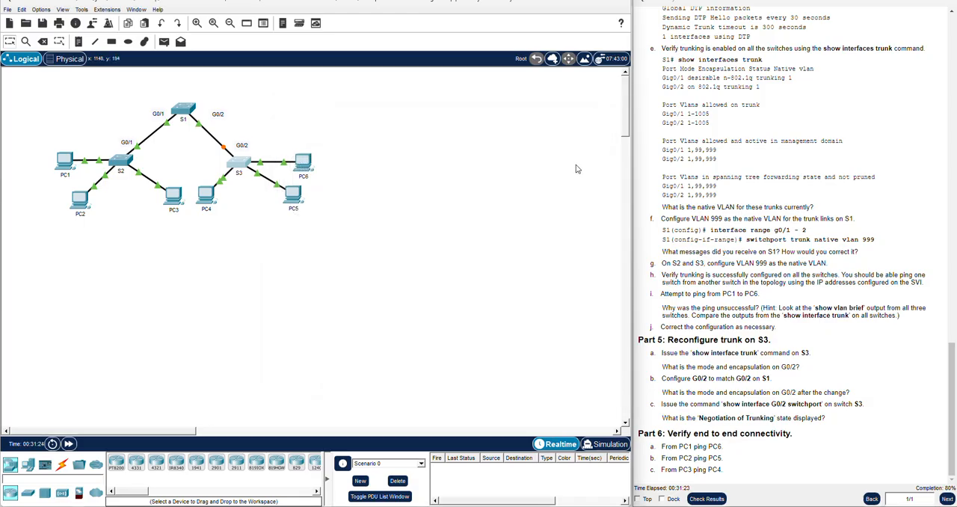
Repeat the ping to 192.168.10.2 from PC1's Command Prompt and close the PC1 window
{"action": "left_click", "coordinate": [65, 166]}
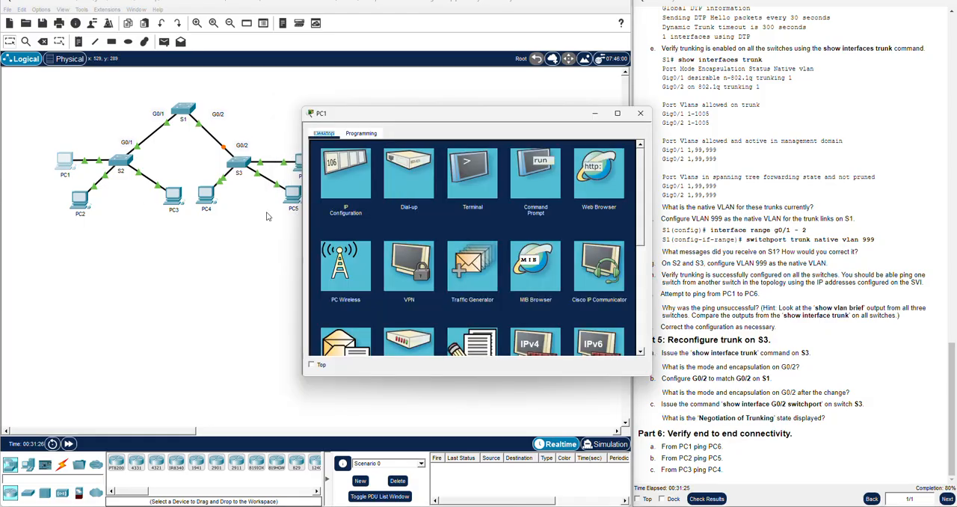
{"action": "left_click", "coordinate": [535, 174]}
{"action": "key", "text": "Up"}
{"action": "key", "text": "Return"}
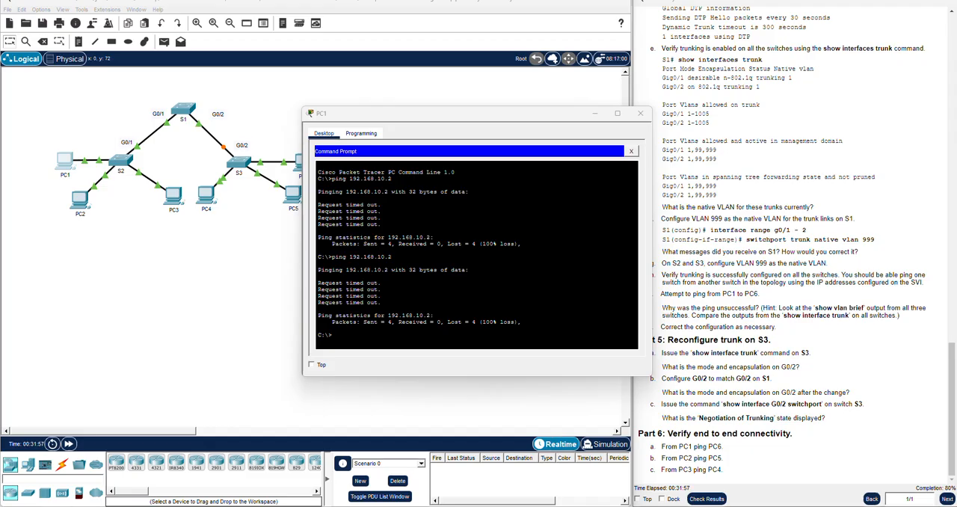
{"action": "left_click", "coordinate": [639, 113]}
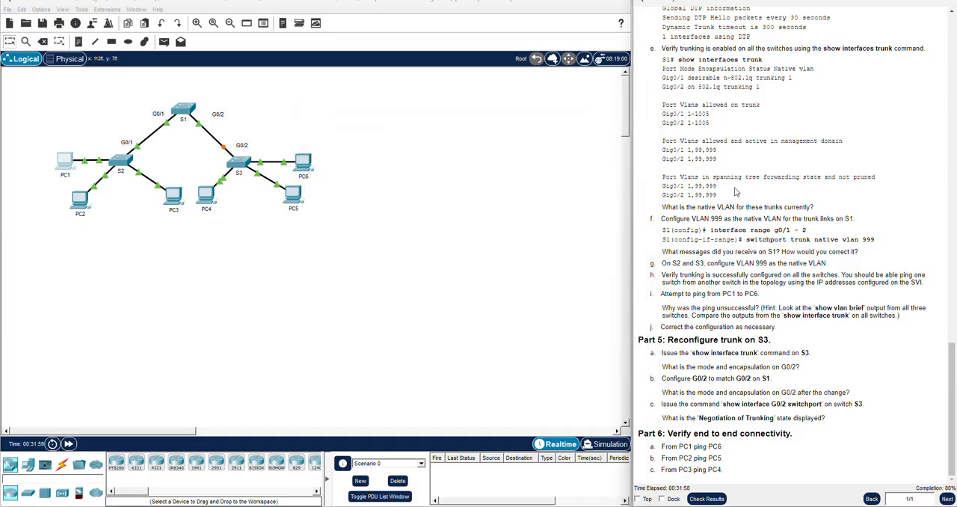
Check the activity results and display the assessment items for S1, S2 and S3
{"action": "left_click", "coordinate": [707, 498]}
{"action": "left_click", "coordinate": [93, 63]}
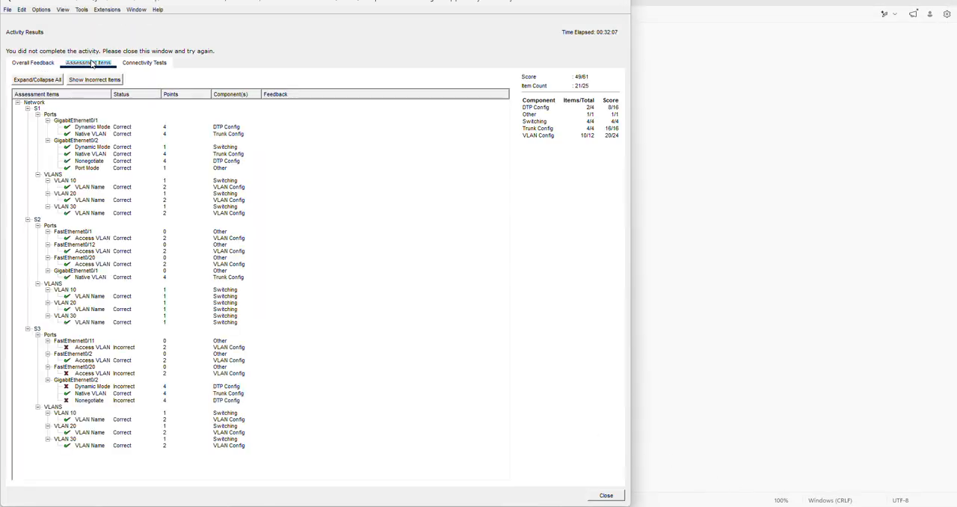
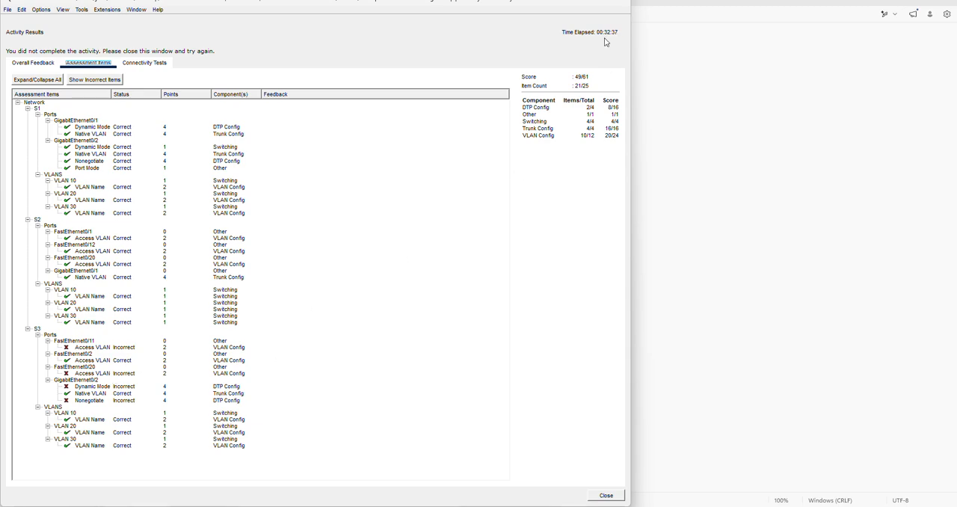
Close the activity results, open the S3 console and exit interface configuration to global configuration mode
{"action": "left_click", "coordinate": [621, 3]}
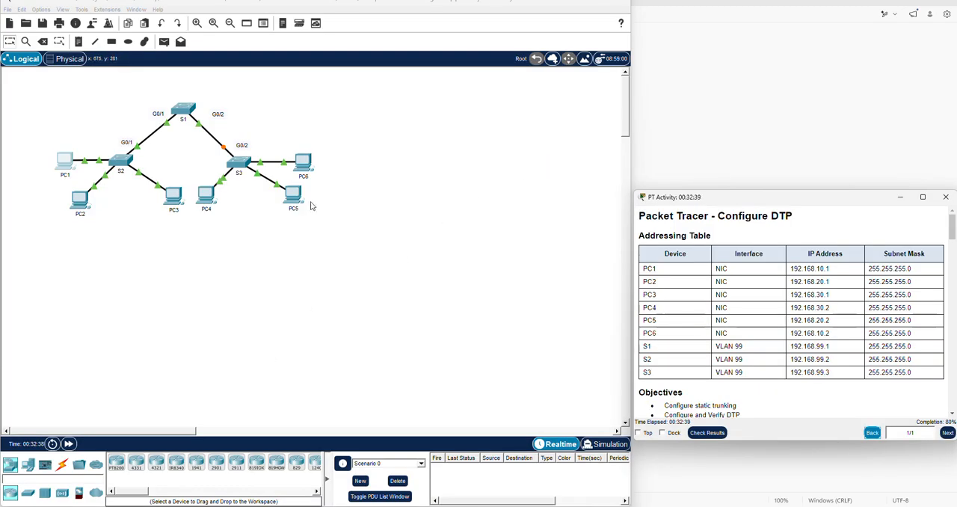
{"action": "left_click", "coordinate": [239, 165]}
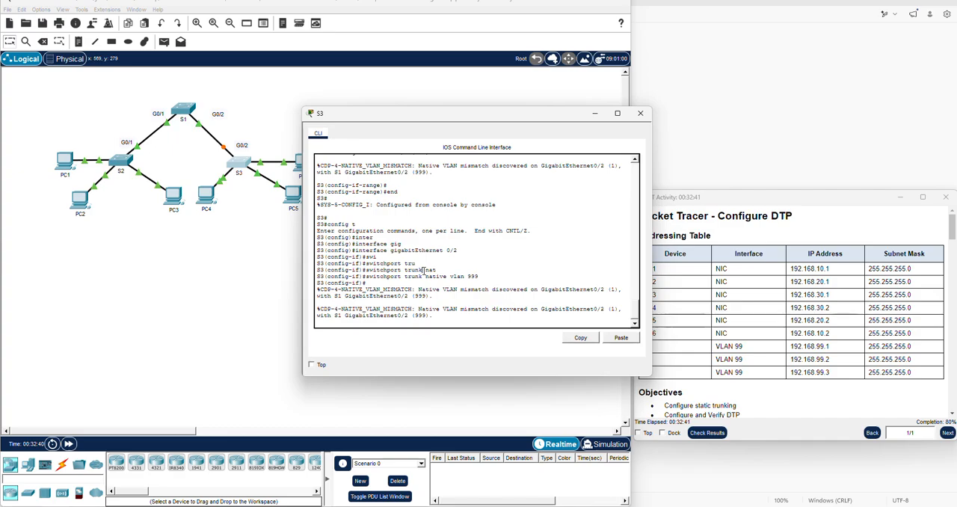
{"action": "key", "text": "Return"}
{"action": "key", "text": "Return"}
{"action": "key", "text": "Return"}
{"action": "key", "text": "Return"}
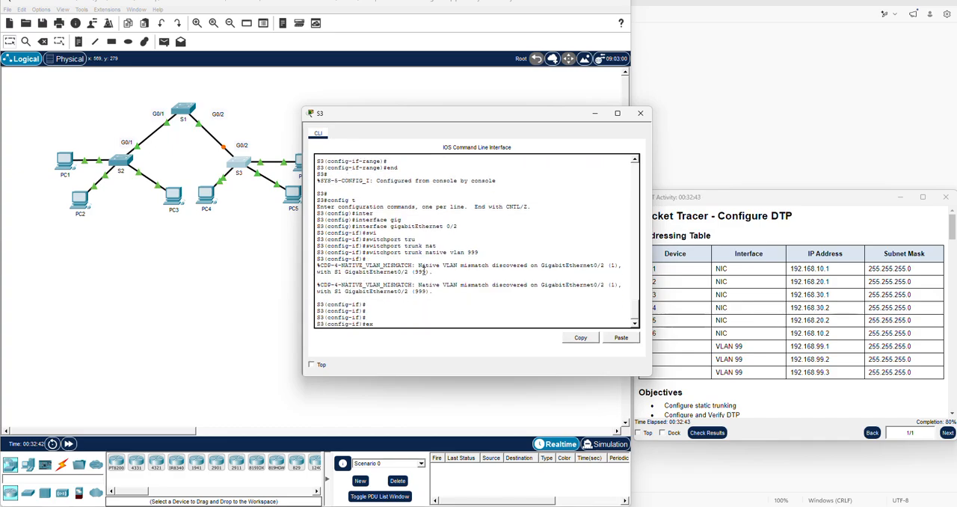
{"action": "type", "text": "exit"}
{"action": "key", "text": "Return"}
{"action": "key", "text": "Return"}
{"action": "key", "text": "Return"}
{"action": "key", "text": "Return"}
{"action": "key", "text": "Return"}
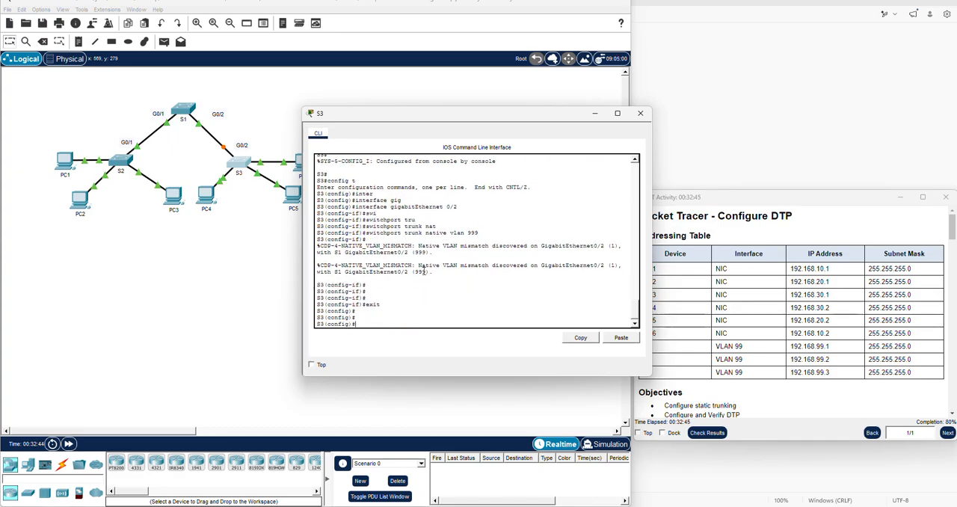
Enlarge the activity instructions, review the Part 4 trunk configuration commands for the S1–S3 link, and return to the S3 console
{"action": "double_click", "coordinate": [757, 196]}
{"action": "scroll", "coordinate": [743, 266], "scroll_direction": "down", "scroll_amount": 3}
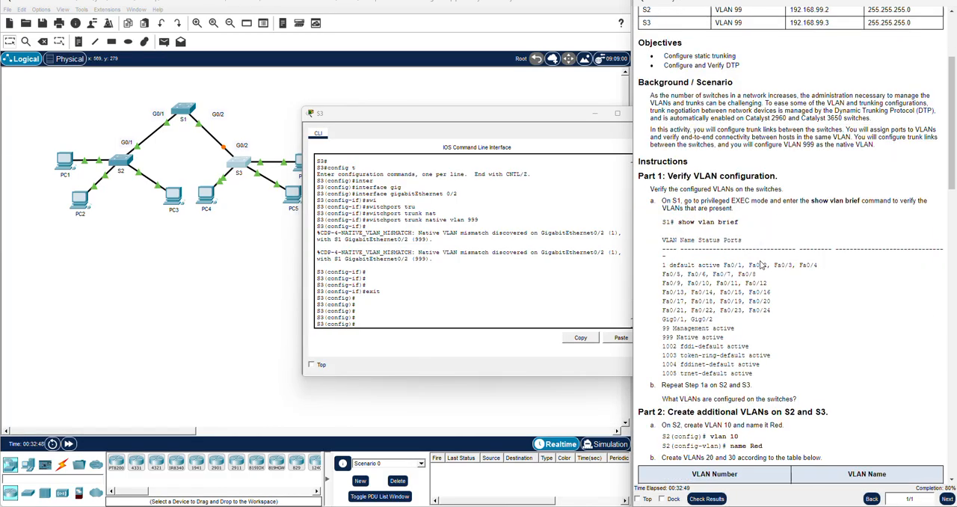
{"action": "scroll", "coordinate": [809, 264], "scroll_direction": "down", "scroll_amount": 4}
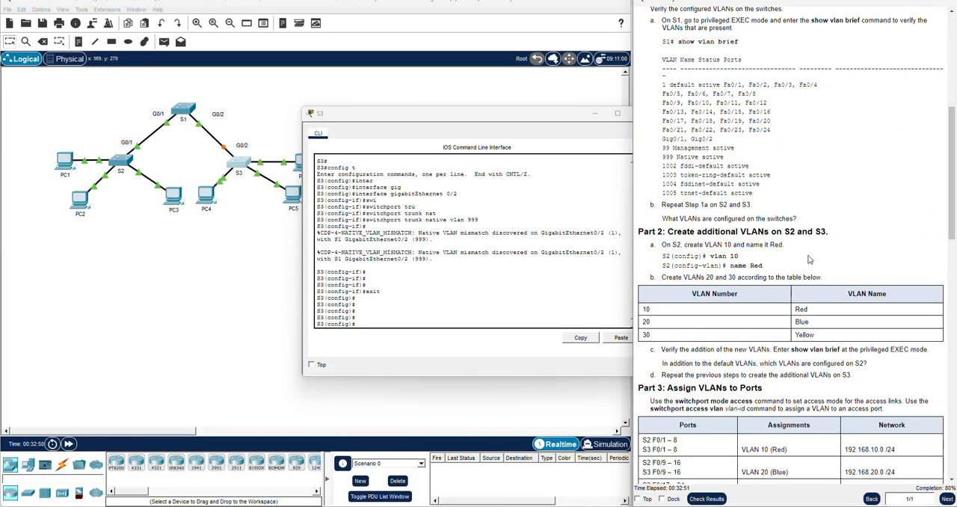
{"action": "scroll", "coordinate": [807, 259], "scroll_direction": "down", "scroll_amount": 3}
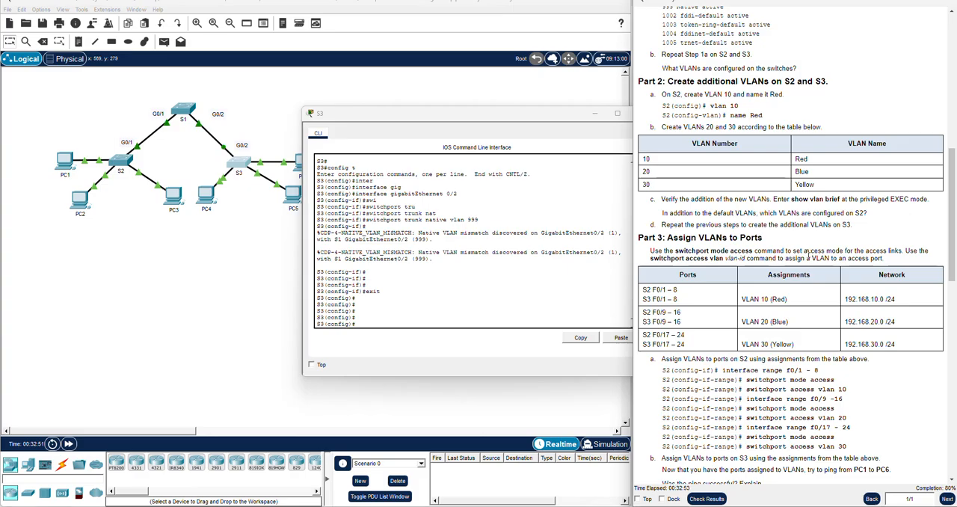
{"action": "scroll", "coordinate": [808, 255], "scroll_direction": "down", "scroll_amount": 2}
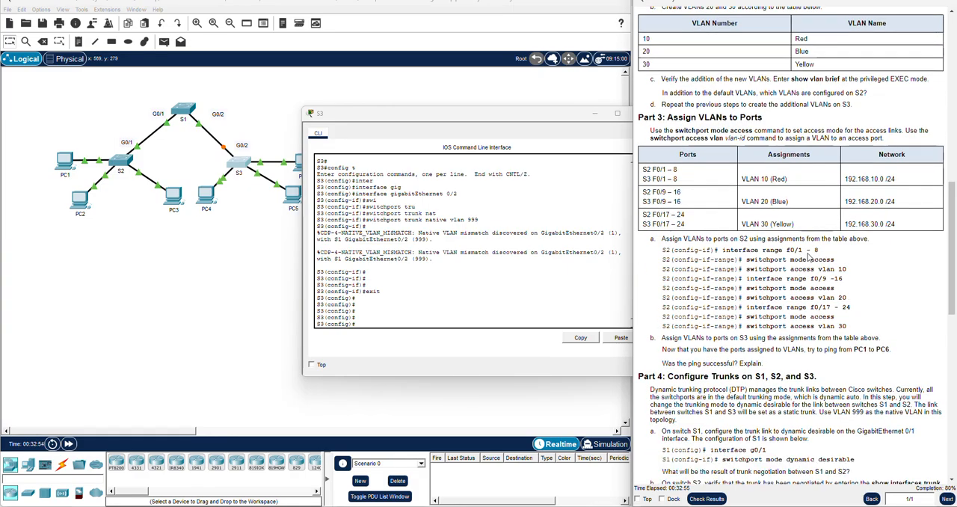
{"action": "scroll", "coordinate": [807, 254], "scroll_direction": "down", "scroll_amount": 3}
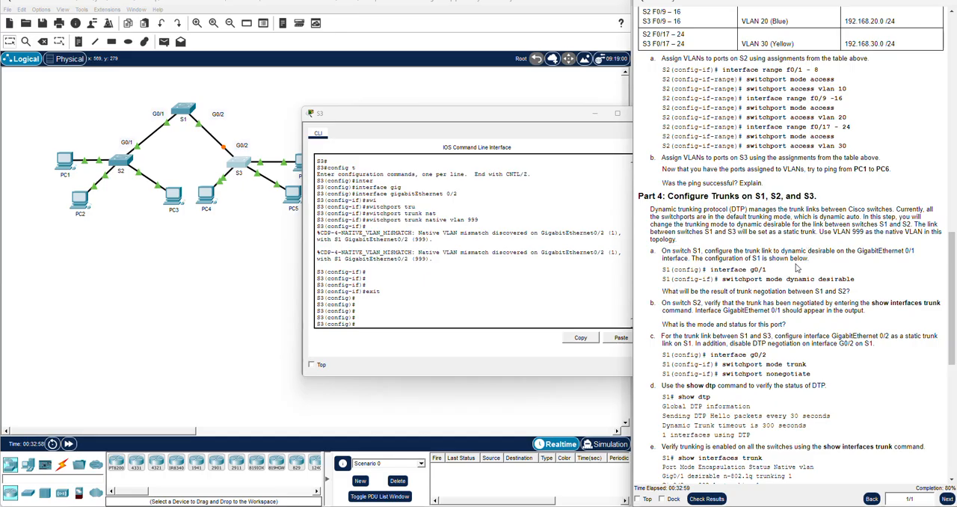
{"action": "scroll", "coordinate": [797, 267], "scroll_direction": "down", "scroll_amount": 1}
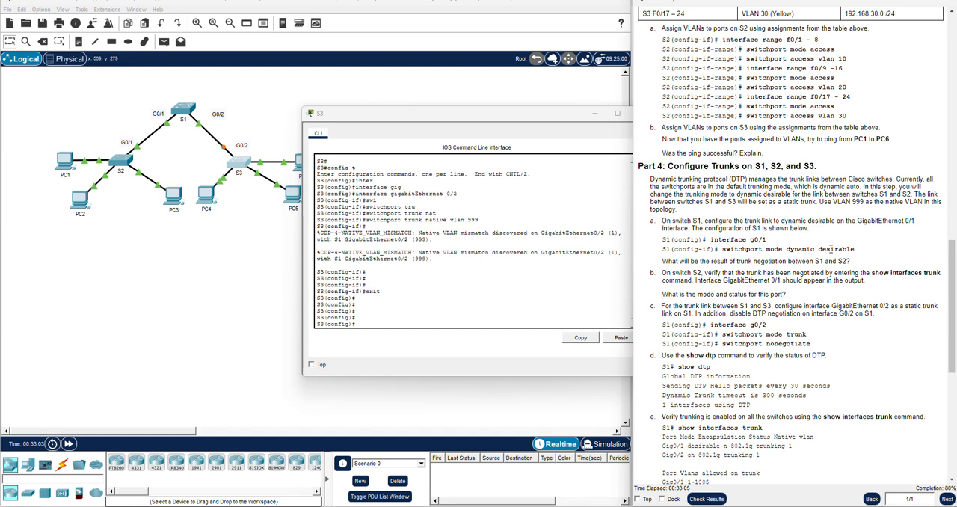
{"action": "left_click", "coordinate": [389, 320]}
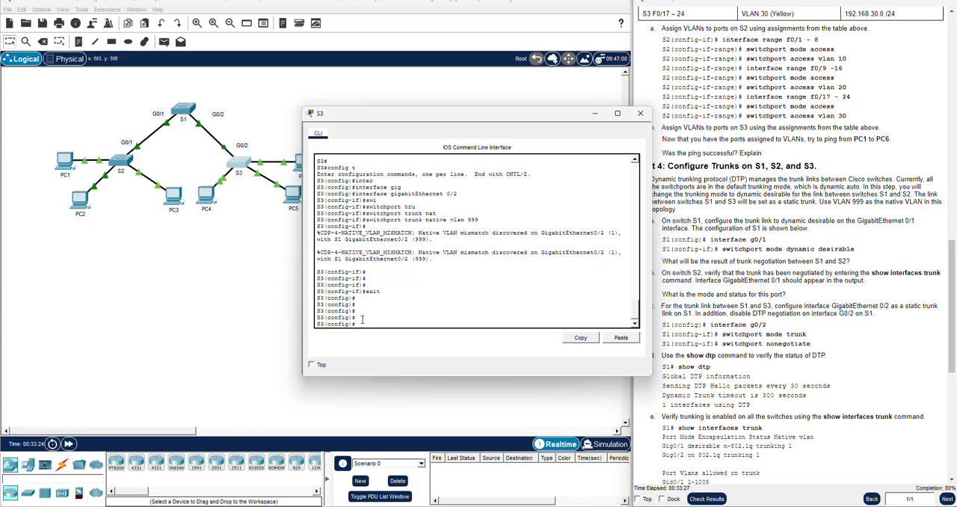
{"action": "type", "text": "in"}
{"action": "key", "text": "Tab"}
{"action": "type", "text": "g"}
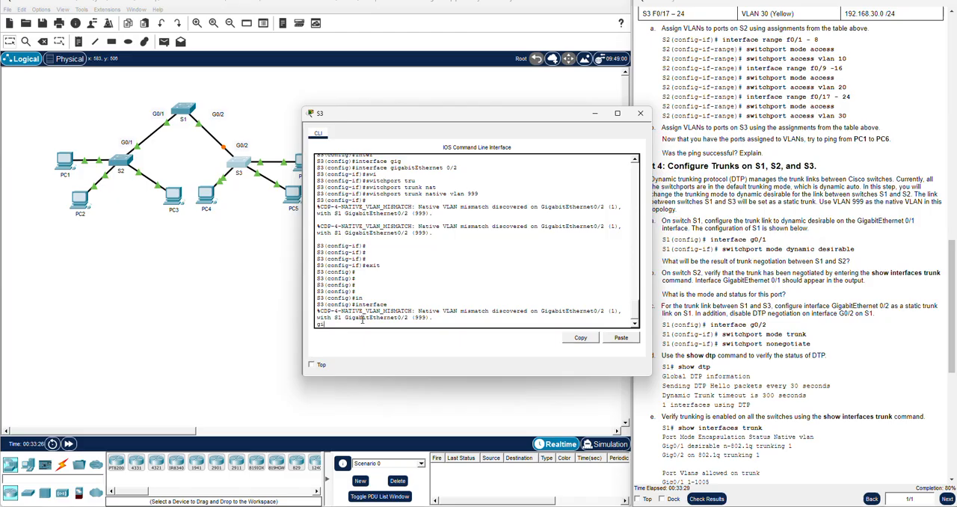
{"action": "key", "text": "BackSpace"}
{"action": "key", "text": "BackSpace"}
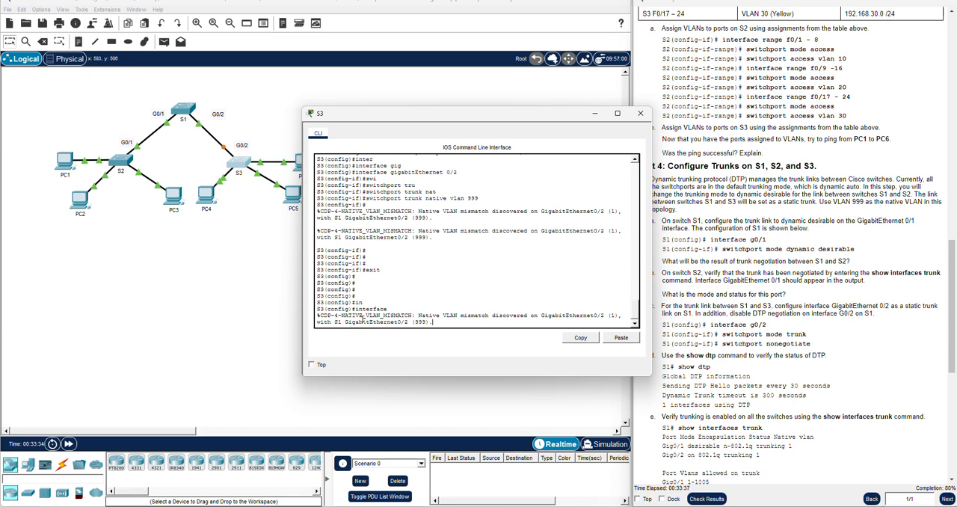
{"action": "key", "text": "Return"}
{"action": "key", "text": "Return"}
{"action": "key", "text": "Return"}
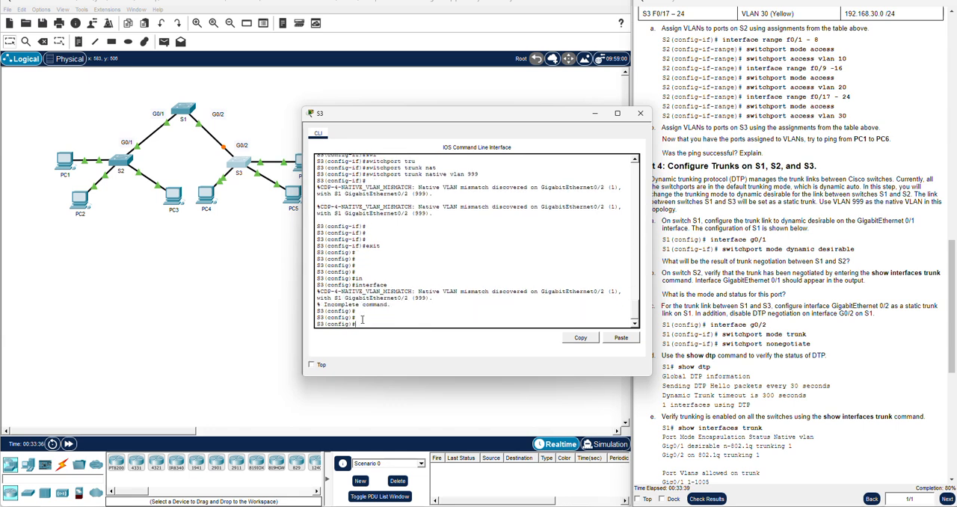
Select interface gigabitEthernet 0/2 on S3, moving the console window clear of the instructions
{"action": "key", "text": "Tab"}
{"action": "type", "text": "gig"}
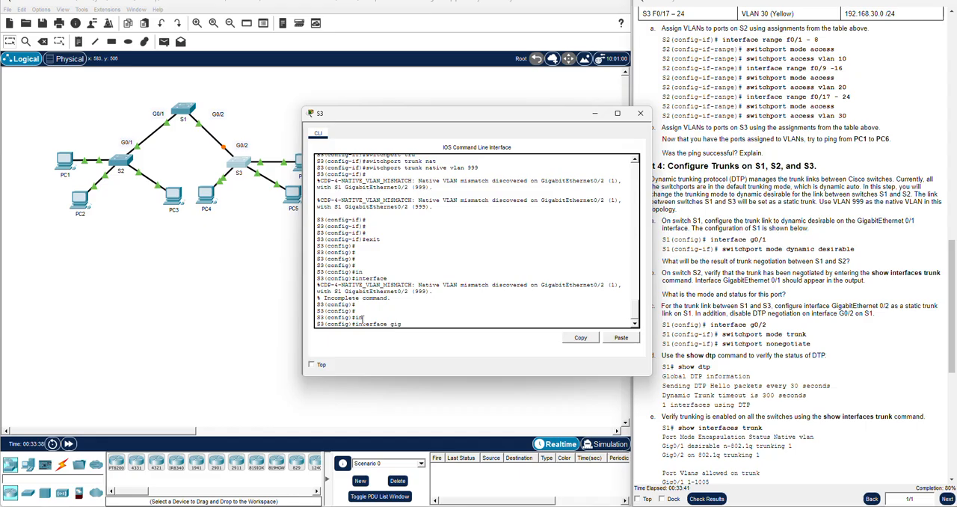
{"action": "key", "text": "Tab"}
{"action": "type", "text": "0/"}
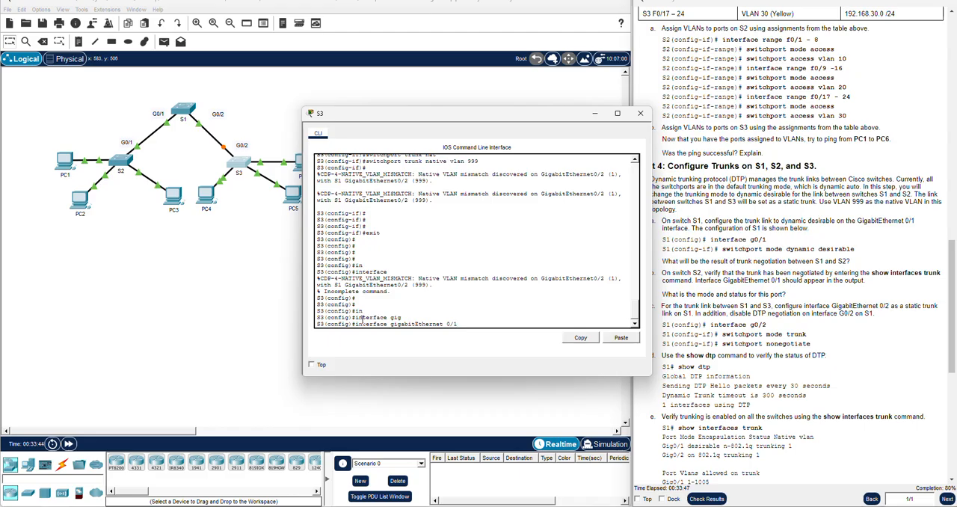
{"action": "left_click_drag", "start_coordinate": [429, 115], "coordinate": [388, 115]}
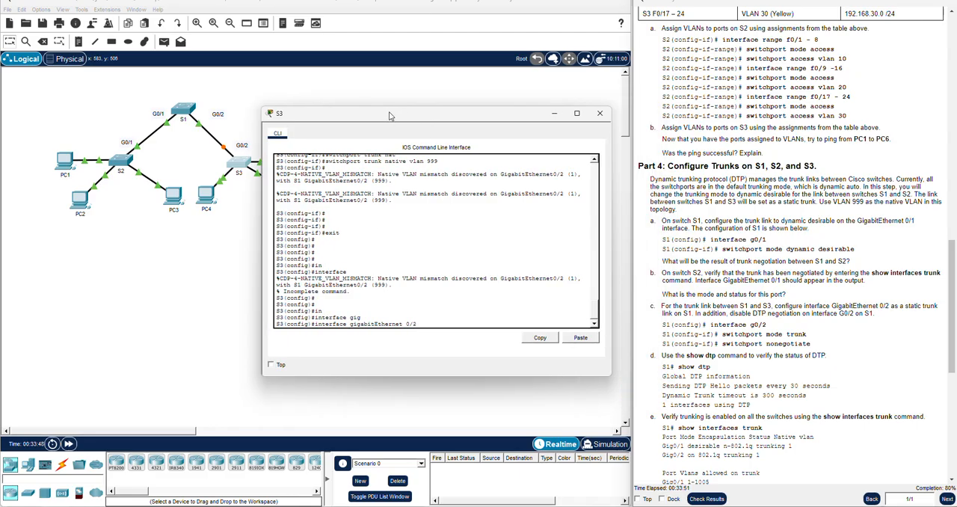
{"action": "type", "text": "2"}
{"action": "key", "text": "Return"}
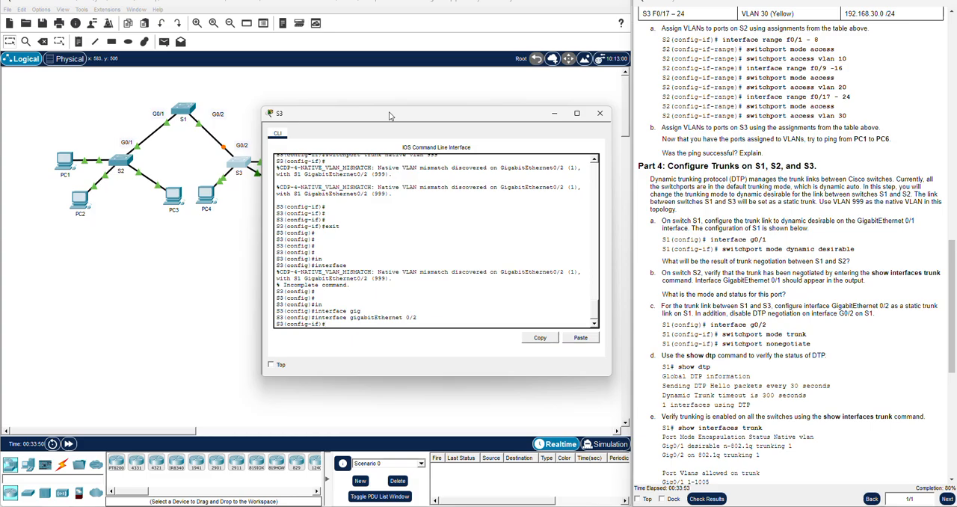
Set S3's gigabitEthernet 0/2 to static trunk mode with switchport mode trunk
{"action": "type", "text": "sw"}
{"action": "key", "text": "Tab"}
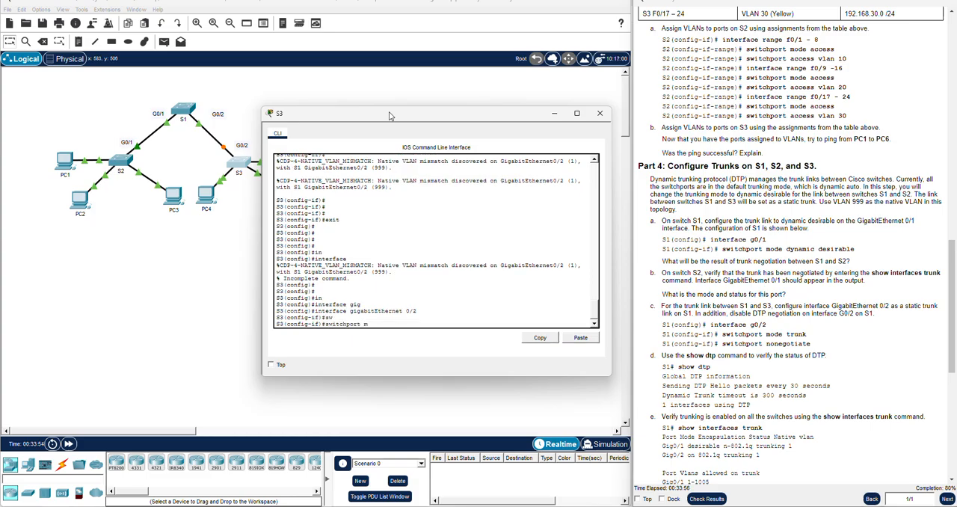
{"action": "type", "text": "m"}
{"action": "key", "text": "Tab"}
{"action": "type", "text": "trunk"}
{"action": "key", "text": "Return"}
Disable DTP negotiation on S3's gigabitEthernet 0/2 with switchport nonegotiate
{"action": "type", "text": "switchport non"}
{"action": "key", "text": "Tab"}
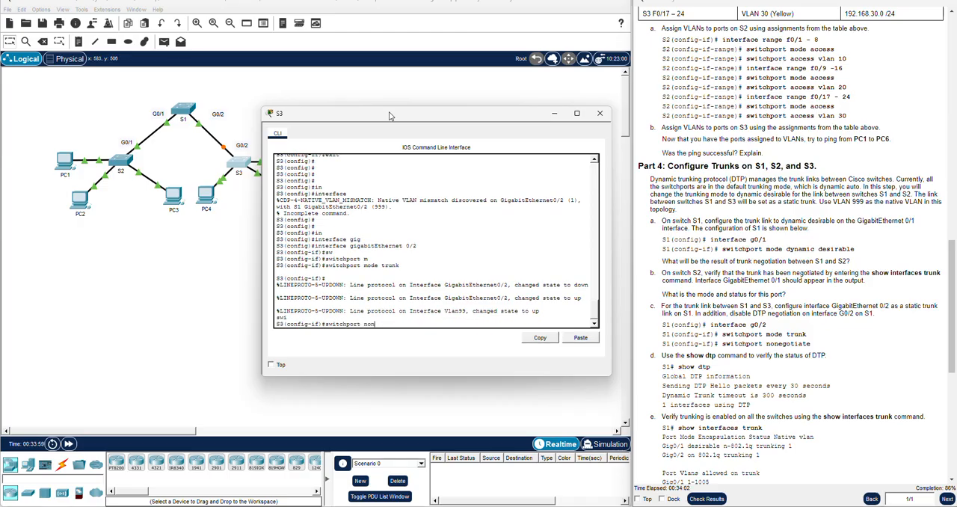
{"action": "type", "text": "non"}
{"action": "key", "text": "Tab"}
{"action": "key", "text": "Return"}
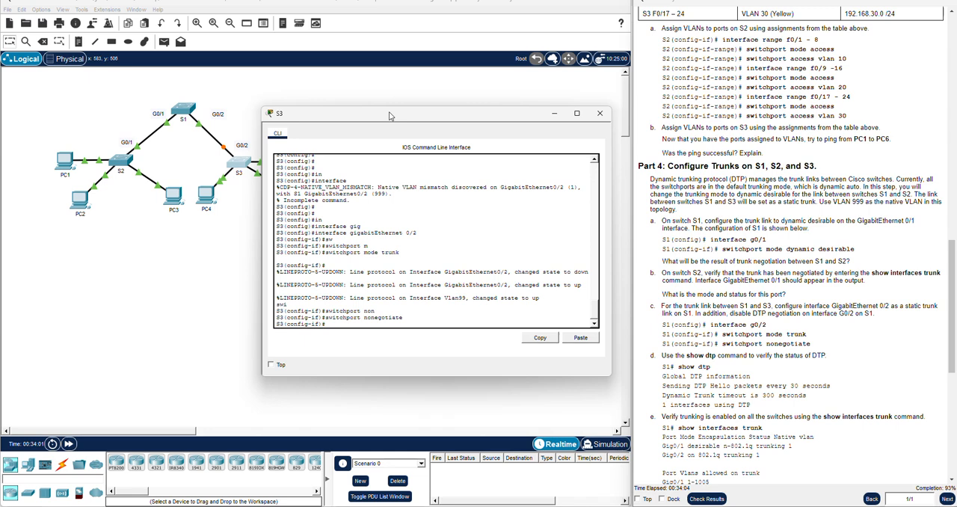
Reapply native VLAN 999 to the trunk on S3's gigabitEthernet 0/2 with switchport trunk native vlan 999
{"action": "type", "text": "sw"}
{"action": "key", "text": "Tab"}
{"action": "type", "text": "trunk na"}
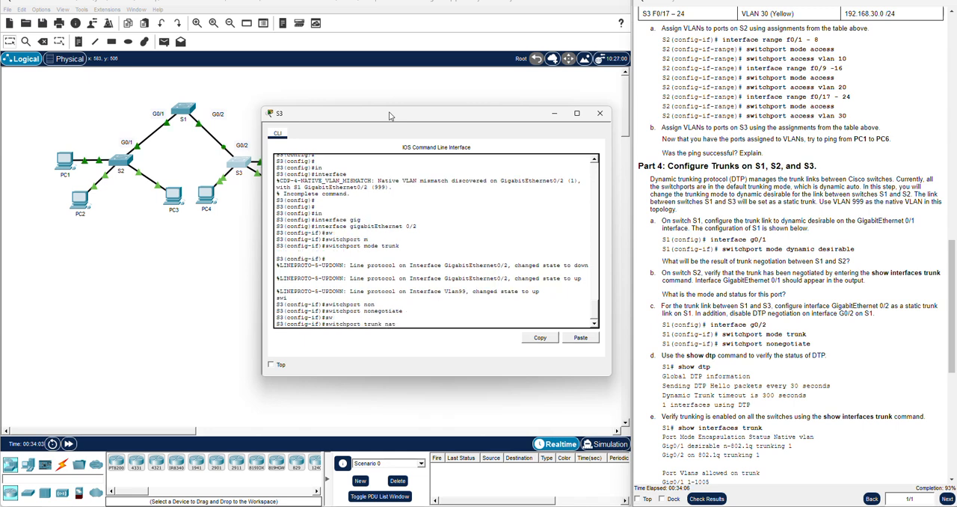
{"action": "type", "text": "tiv"}
{"action": "key", "text": "Tab"}
{"action": "type", "text": "vlan "}
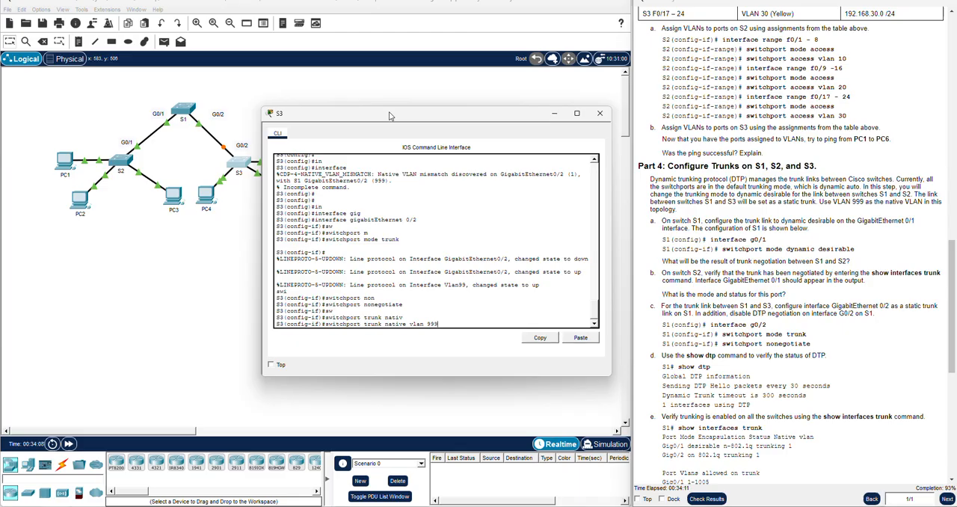
{"action": "type", "text": "999"}
{"action": "key", "text": "Return"}
{"action": "key", "text": "Return"}
{"action": "key", "text": "Return"}
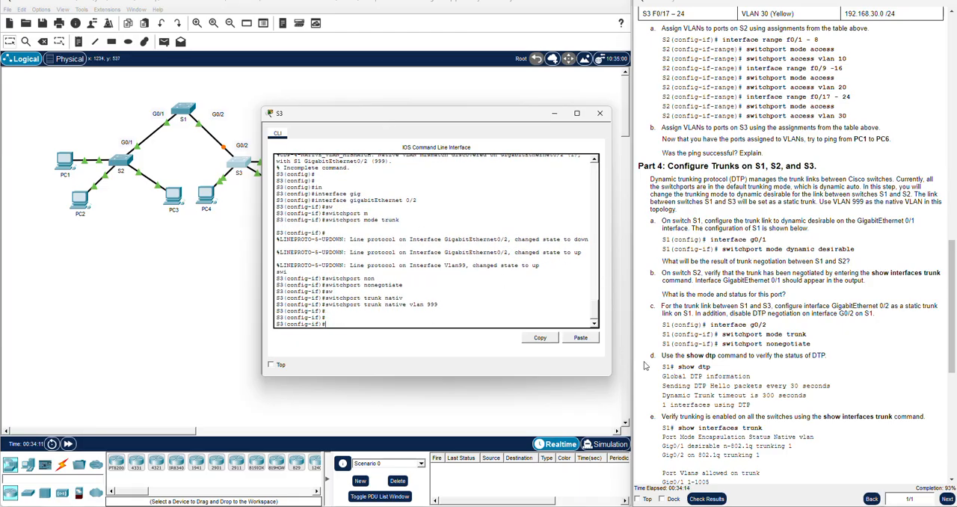
Review the remaining activity instructions through Part 6, then check the results and display the assessment items
{"action": "left_click", "coordinate": [703, 416]}
{"action": "scroll", "coordinate": [704, 416], "scroll_direction": "down", "scroll_amount": 2}
{"action": "scroll", "coordinate": [705, 419], "scroll_direction": "down", "scroll_amount": 3}
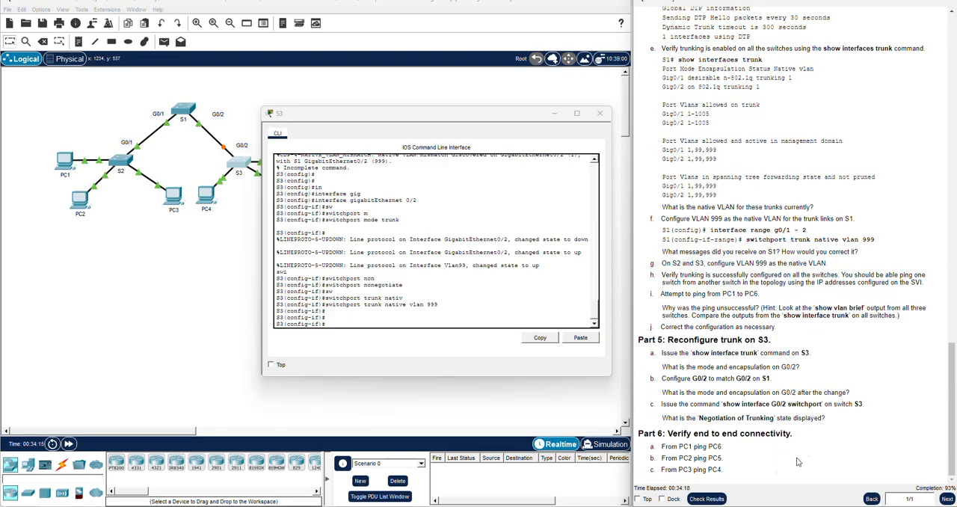
{"action": "left_click", "coordinate": [705, 499]}
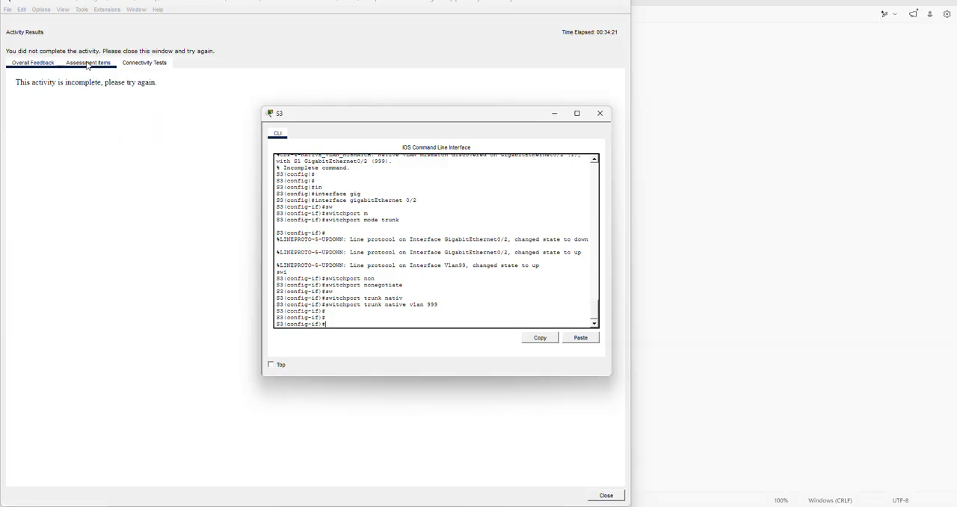
{"action": "left_click", "coordinate": [88, 63]}
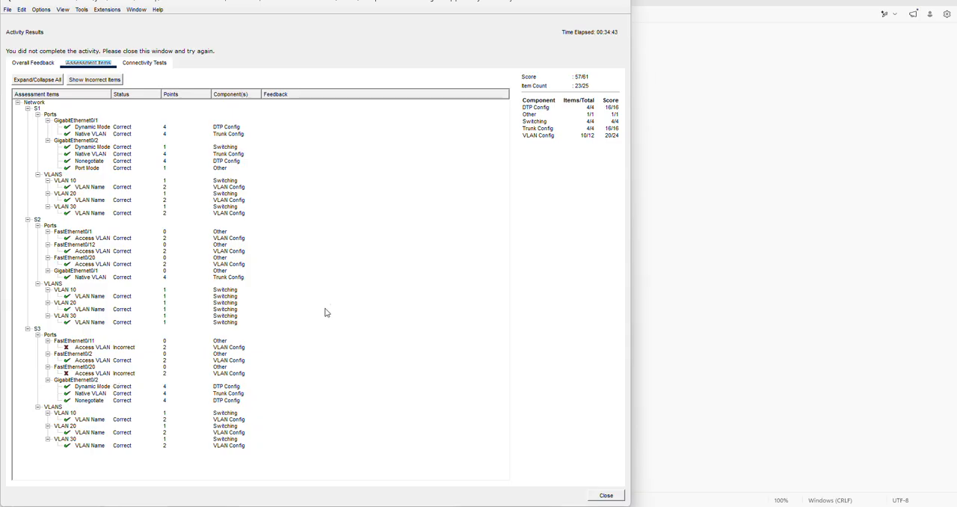
Close the activity results, reopen the S3 console and end configuration to return to privileged EXEC mode
{"action": "left_click", "coordinate": [621, 4]}
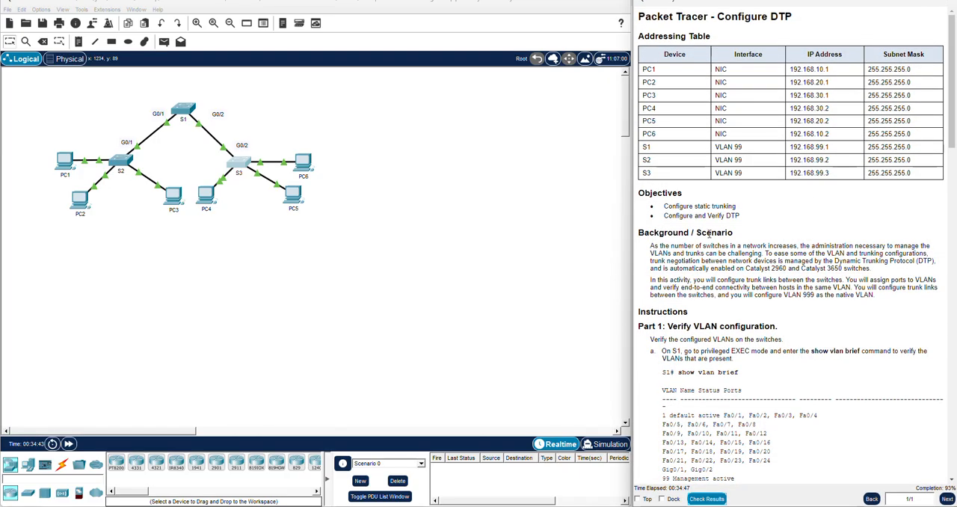
{"action": "scroll", "coordinate": [718, 236], "scroll_direction": "down", "scroll_amount": 4}
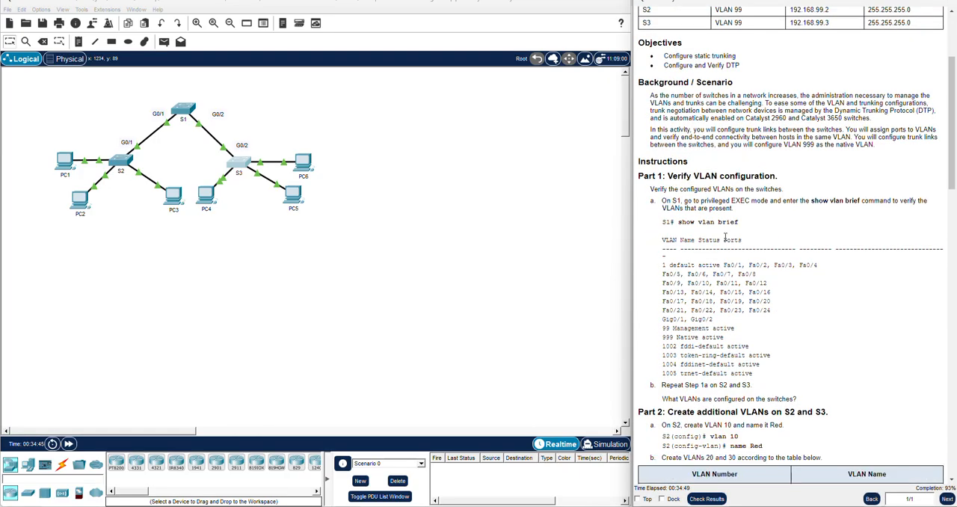
{"action": "scroll", "coordinate": [724, 238], "scroll_direction": "down", "scroll_amount": 3}
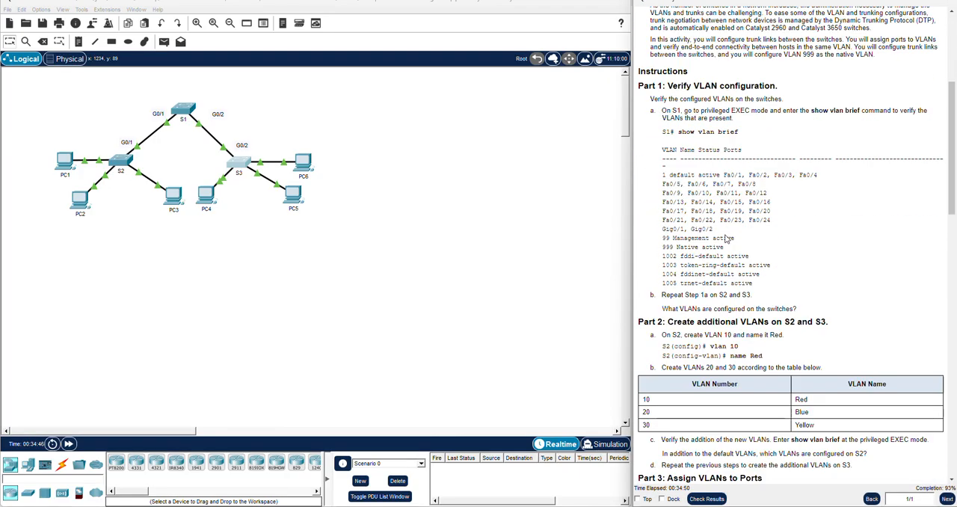
{"action": "left_click", "coordinate": [239, 163]}
{"action": "type", "text": "end"}
{"action": "key", "text": "Return"}
{"action": "key", "text": "Return"}
{"action": "key", "text": "Return"}
{"action": "key", "text": "Return"}
{"action": "key", "text": "Return"}
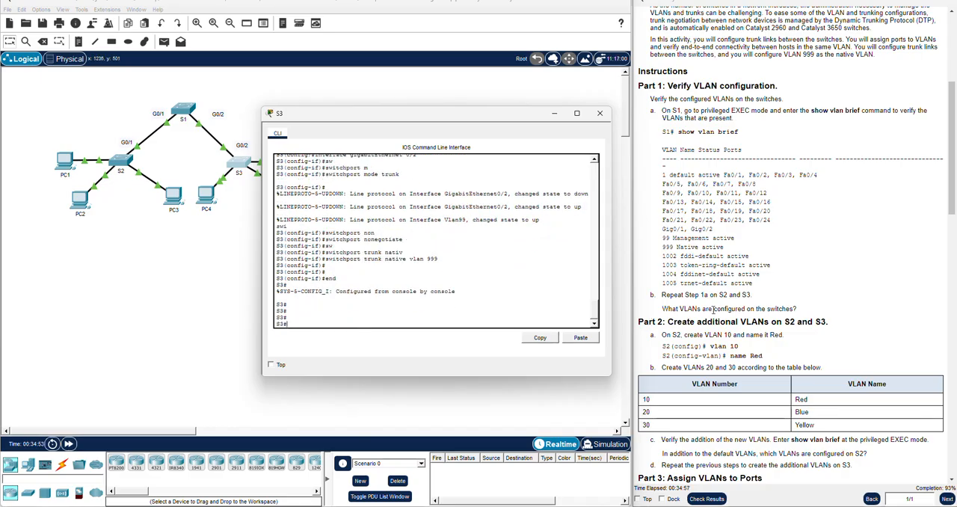
Review the Part 3 table of VLAN port assignments and its access port commands in the instructions
{"action": "scroll", "coordinate": [713, 310], "scroll_direction": "down", "scroll_amount": 4}
{"action": "scroll", "coordinate": [713, 309], "scroll_direction": "down", "scroll_amount": 3}
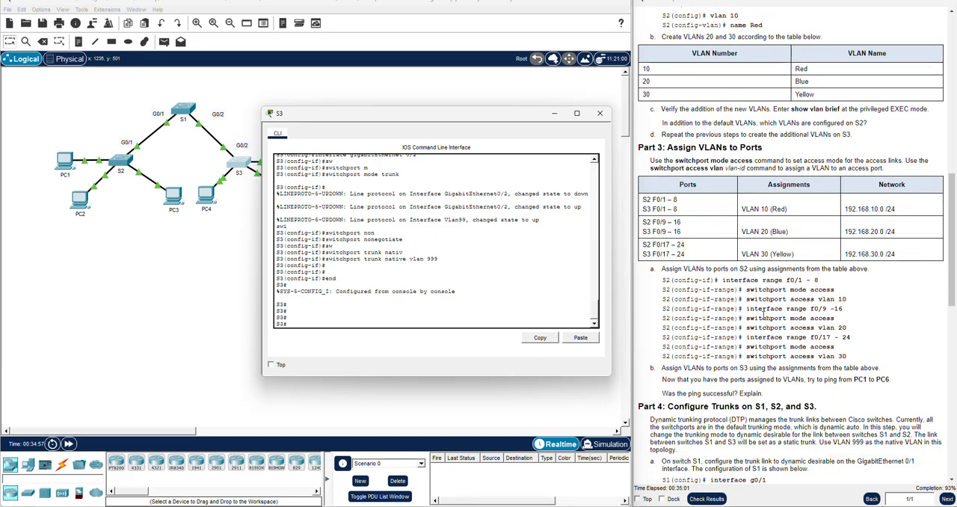
{"action": "scroll", "coordinate": [764, 313], "scroll_direction": "down", "scroll_amount": 1}
{"action": "scroll", "coordinate": [769, 309], "scroll_direction": "down", "scroll_amount": 5}
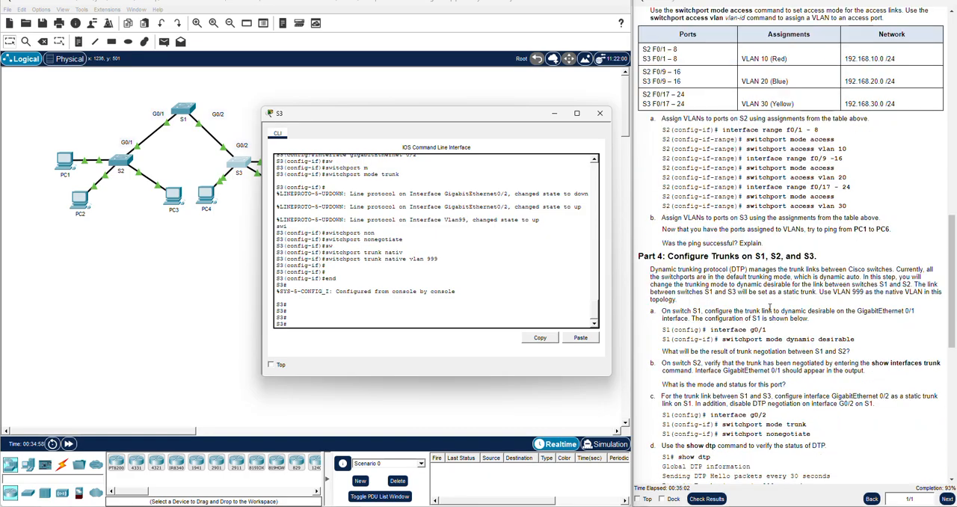
{"action": "scroll", "coordinate": [769, 309], "scroll_direction": "down", "scroll_amount": 2}
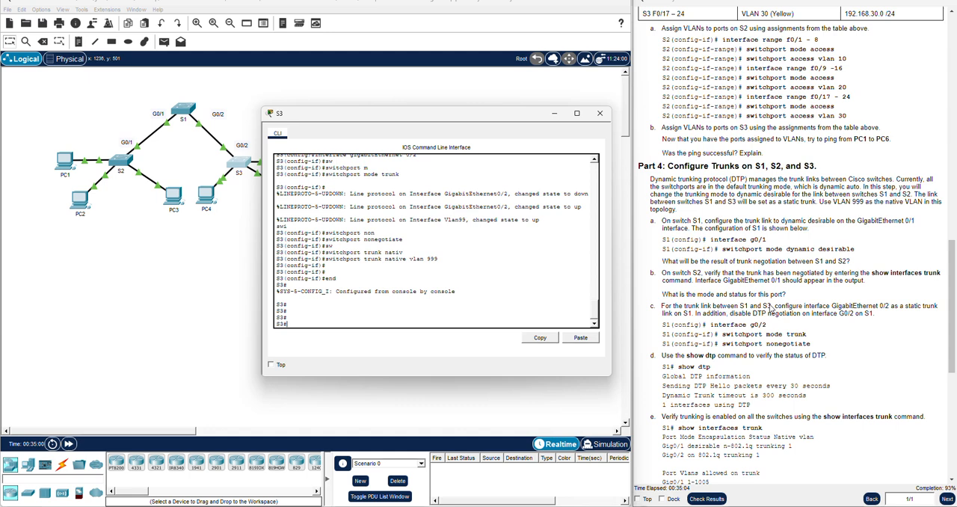
{"action": "scroll", "coordinate": [772, 305], "scroll_direction": "up", "scroll_amount": 3}
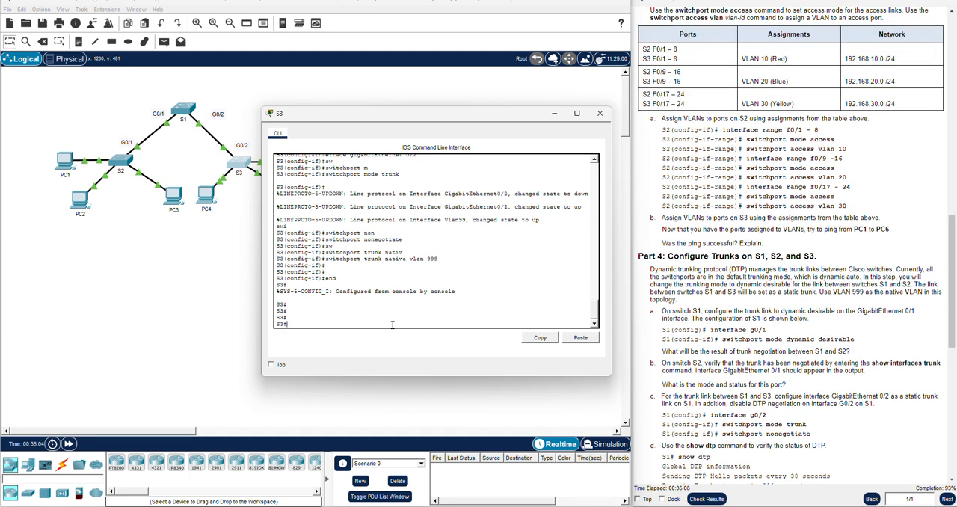
Enter global configuration mode on S3 with configure t
{"action": "type", "text": "confi"}
{"action": "key", "text": "Tab"}
{"action": "type", "text": "t"}
{"action": "key", "text": "Return"}
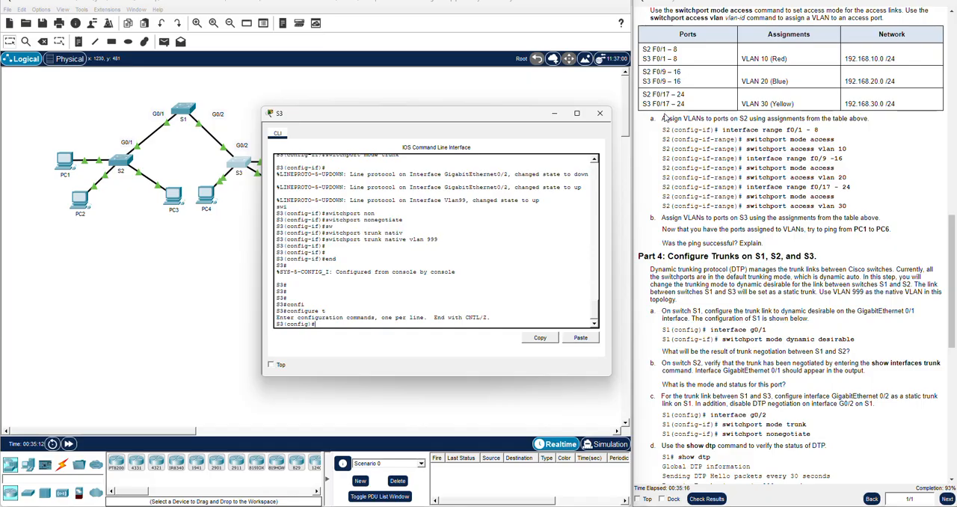
Enter interface range configuration for S3's fastEthernet 0/9 - 16, the range assigned to VLAN 20 in the instructions
{"action": "triple_click", "coordinate": [661, 80]}
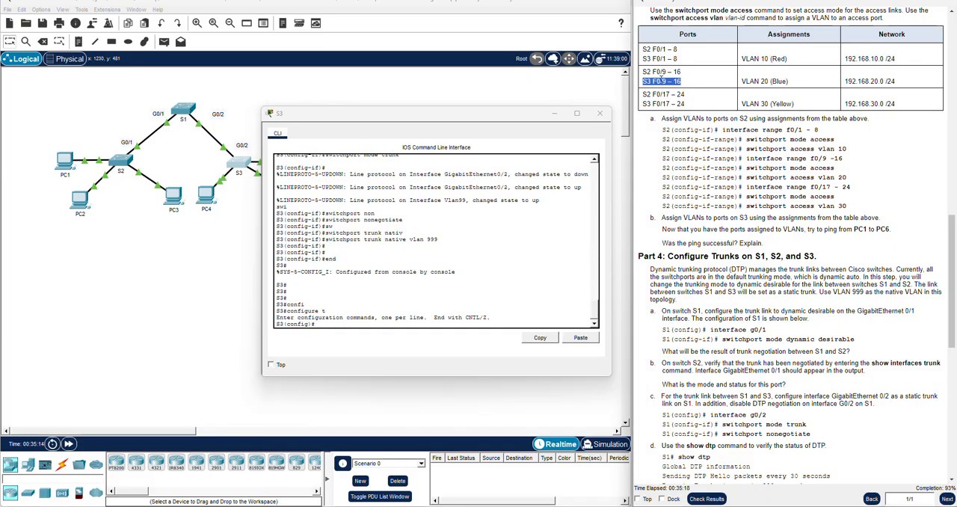
{"action": "left_click", "coordinate": [327, 334]}
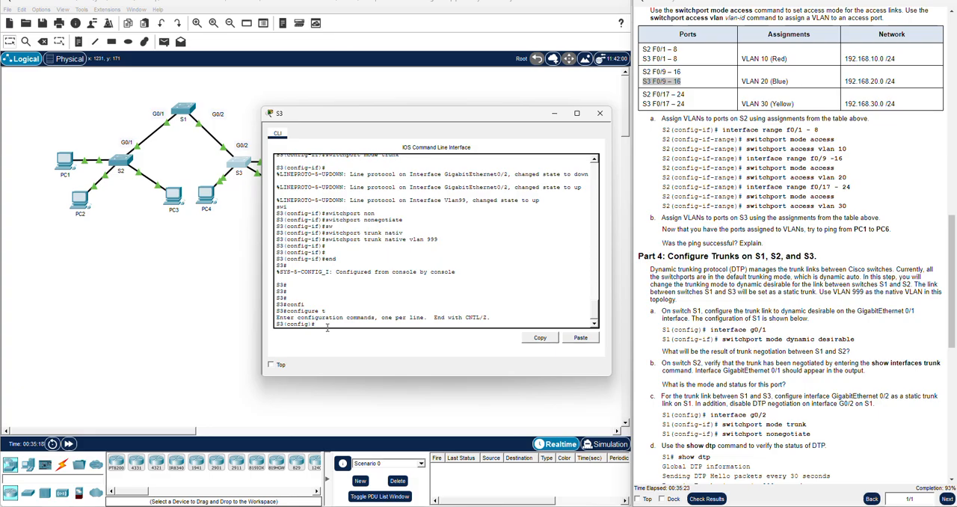
{"action": "type", "text": "sw"}
{"action": "key", "text": "Tab"}
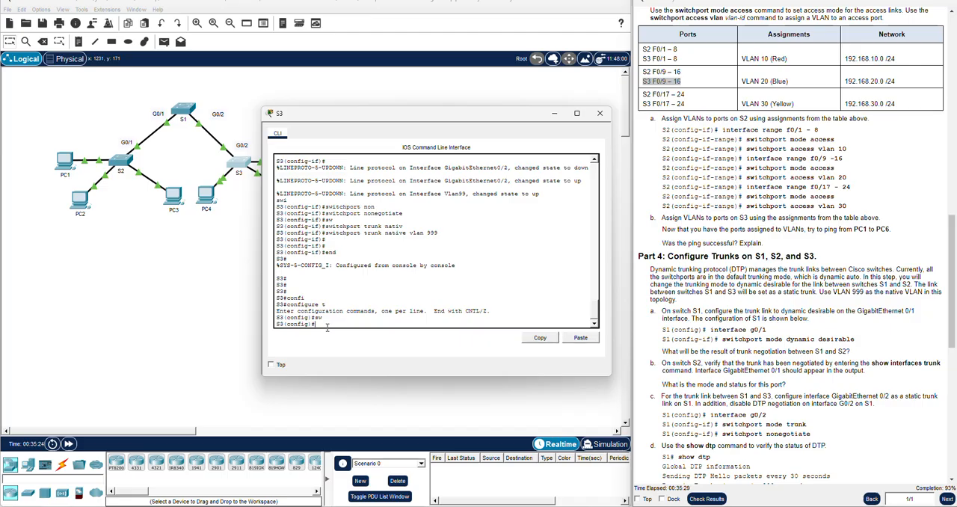
{"action": "type", "text": "in"}
{"action": "key", "text": "Tab"}
{"action": "type", "text": "range fa"}
{"action": "key", "text": "Tab"}
{"action": "type", "text": "0/"}
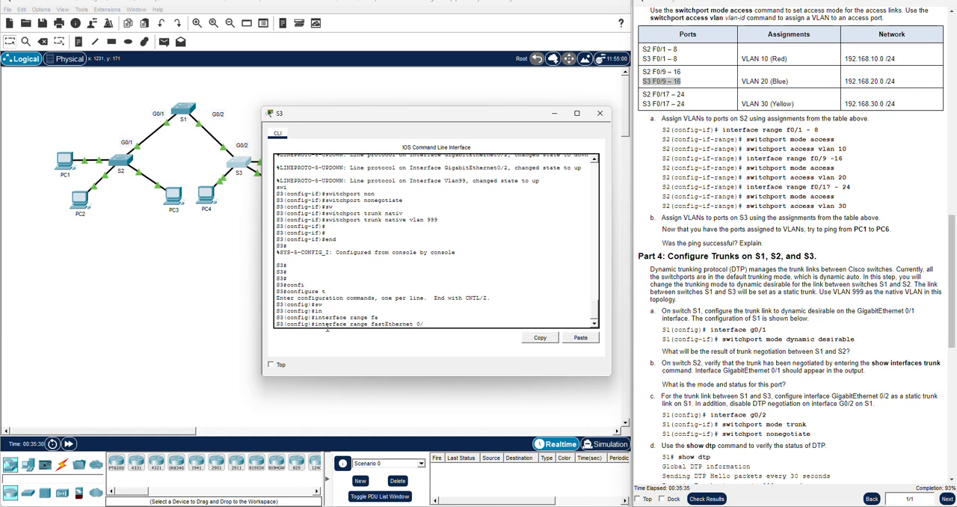
{"action": "type", "text": "9 - 16"}
{"action": "key", "text": "Return"}
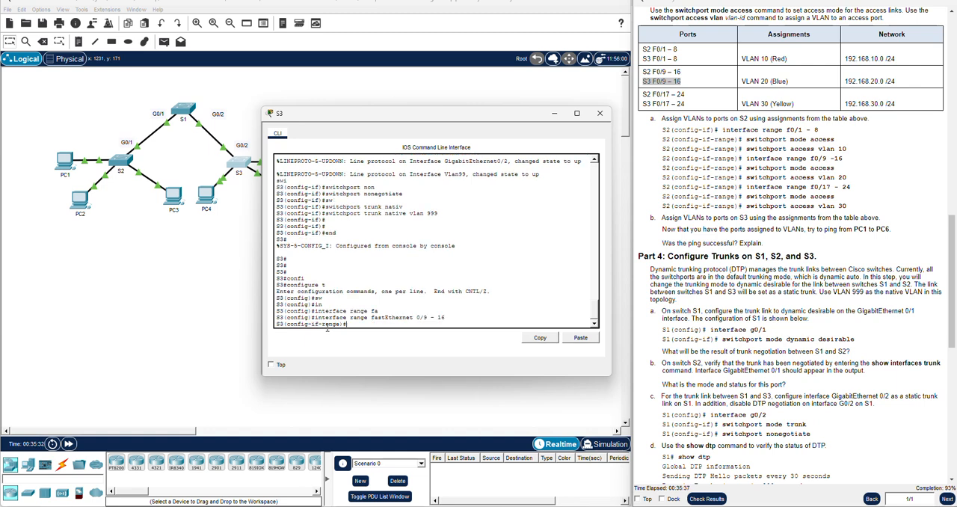
Set S3's fastEthernet 0/9 - 16 ports to access mode with switchport mode access
{"action": "type", "text": "sw"}
{"action": "key", "text": "Tab"}
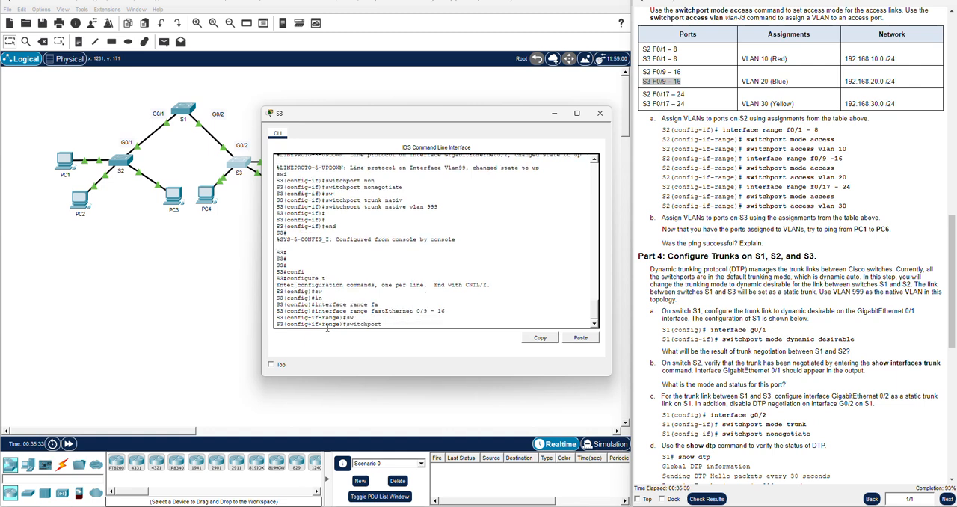
{"action": "type", "text": "mo"}
{"action": "key", "text": "Tab"}
{"action": "type", "text": "acc"}
{"action": "key", "text": "Tab"}
{"action": "key", "text": "Return"}
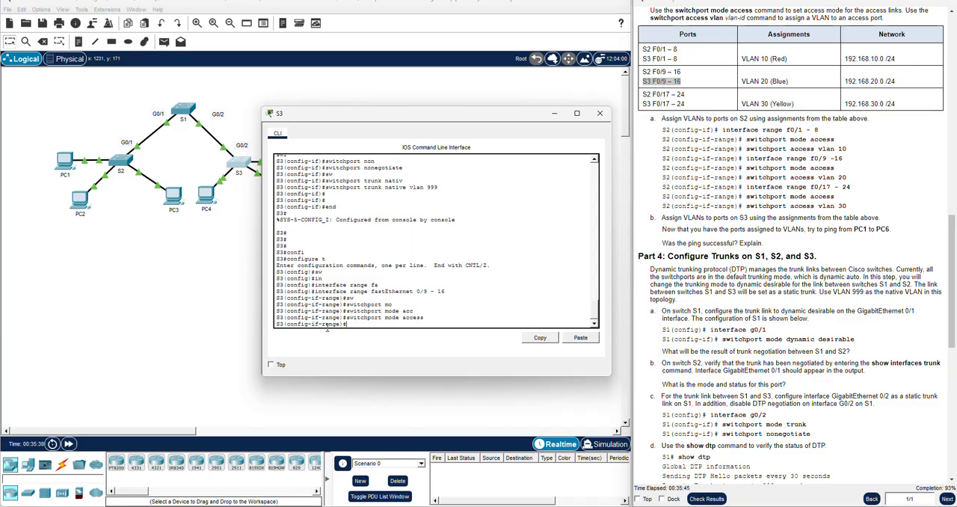
Assign S3's fastEthernet 0/9 - 16 ports to VLAN 20 with switchport access vlan 20 and exit to global configuration mode
{"action": "type", "text": "sw"}
{"action": "key", "text": "Tab"}
{"action": "type", "text": "acc"}
{"action": "key", "text": "Tab"}
{"action": "type", "text": "vlan 20"}
{"action": "key", "text": "Return"}
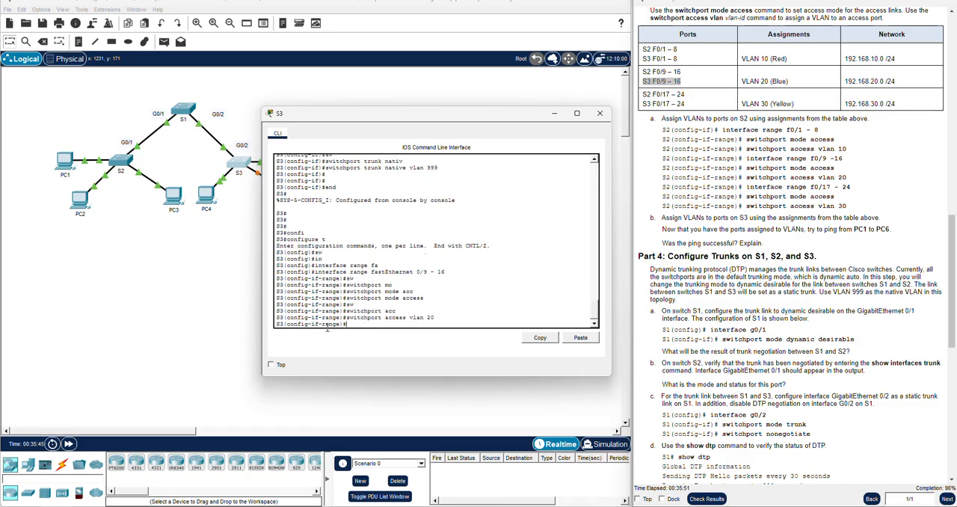
{"action": "key", "text": "Return"}
{"action": "type", "text": "exit"}
{"action": "key", "text": "Return"}
{"action": "key", "text": "Return"}
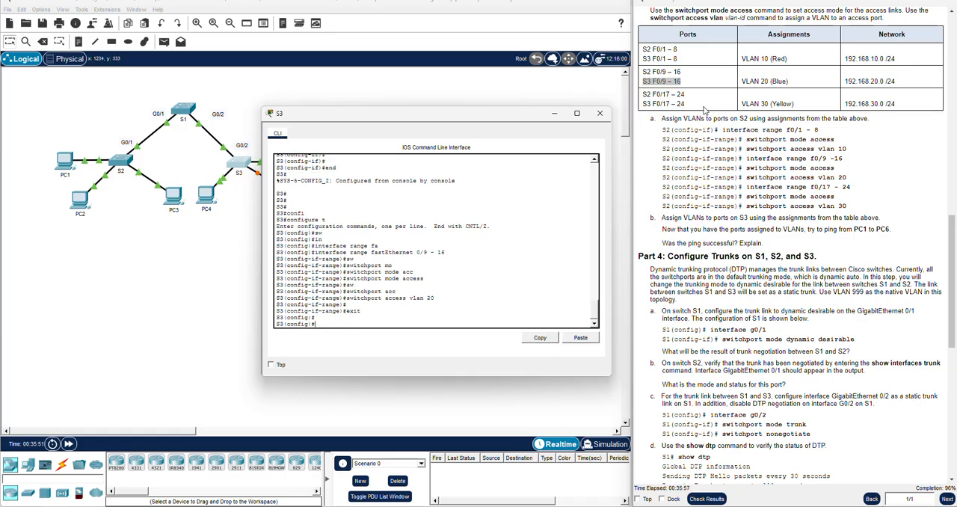
Enter interface range configuration for S3's fastEthernet 0/17 - 24, the range assigned to VLAN 30 in the instructions
{"action": "triple_click", "coordinate": [665, 104]}
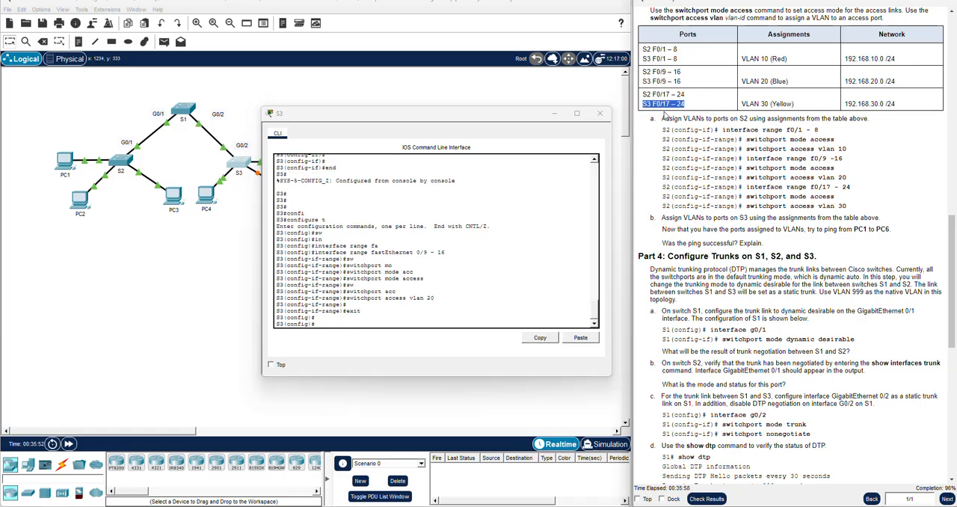
{"action": "left_click", "coordinate": [352, 332]}
{"action": "type", "text": "in"}
{"action": "key", "text": "Tab"}
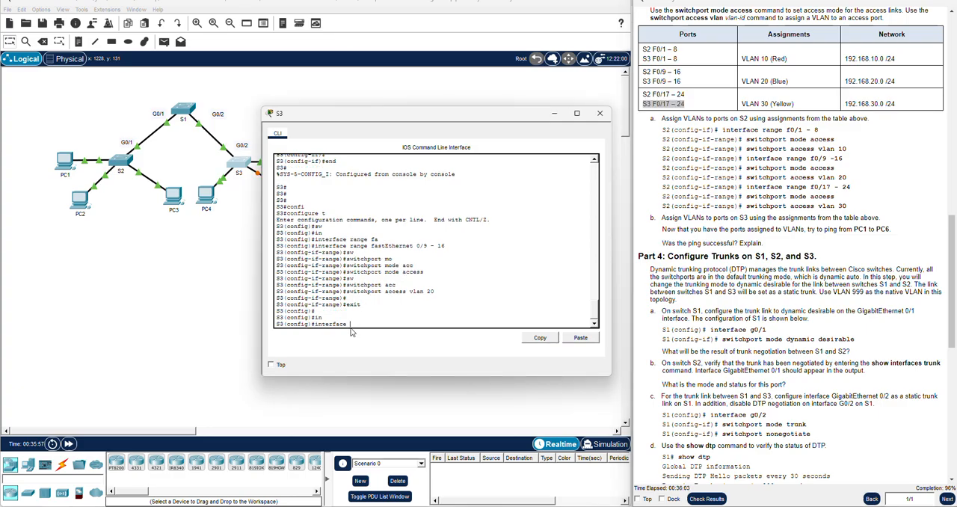
{"action": "type", "text": "ran"}
{"action": "key", "text": "Tab"}
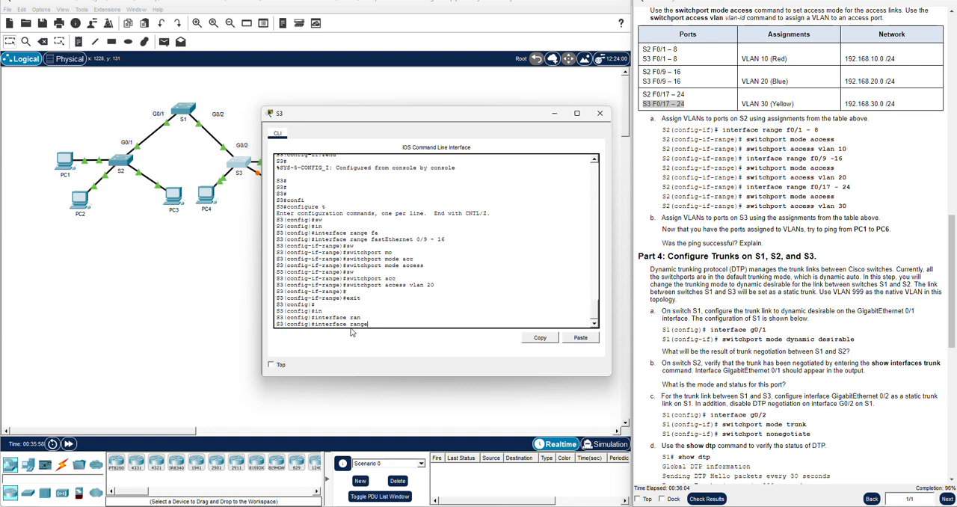
{"action": "type", "text": "fas"}
{"action": "key", "text": "Tab"}
{"action": "type", "text": "0/17 -"}
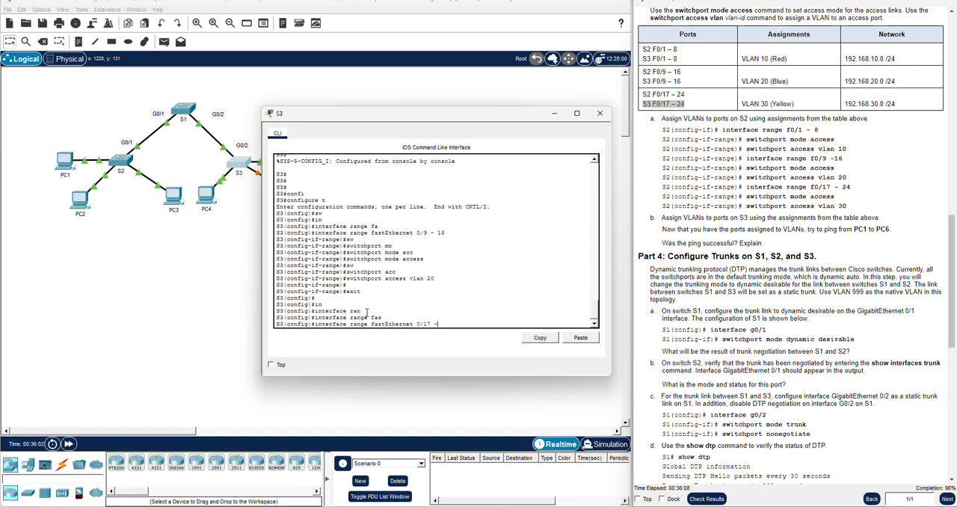
{"action": "type", "text": " 24"}
{"action": "key", "text": "Return"}
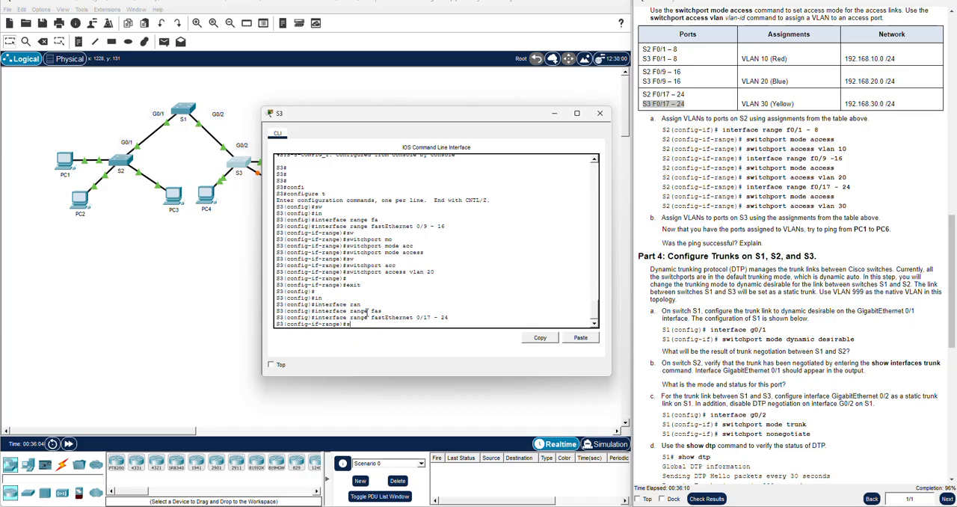
Set S3's fastEthernet 0/17 - 24 ports to access mode with switchport mode access
{"action": "type", "text": "swi"}
{"action": "key", "text": "Tab"}
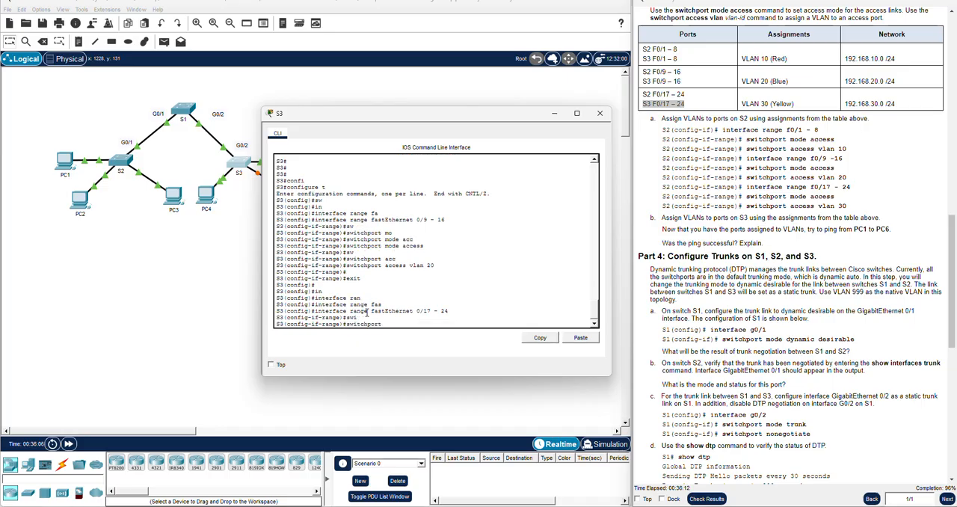
{"action": "type", "text": "mo"}
{"action": "key", "text": "Tab"}
{"action": "type", "text": "acc"}
{"action": "key", "text": "Tab"}
{"action": "key", "text": "Return"}
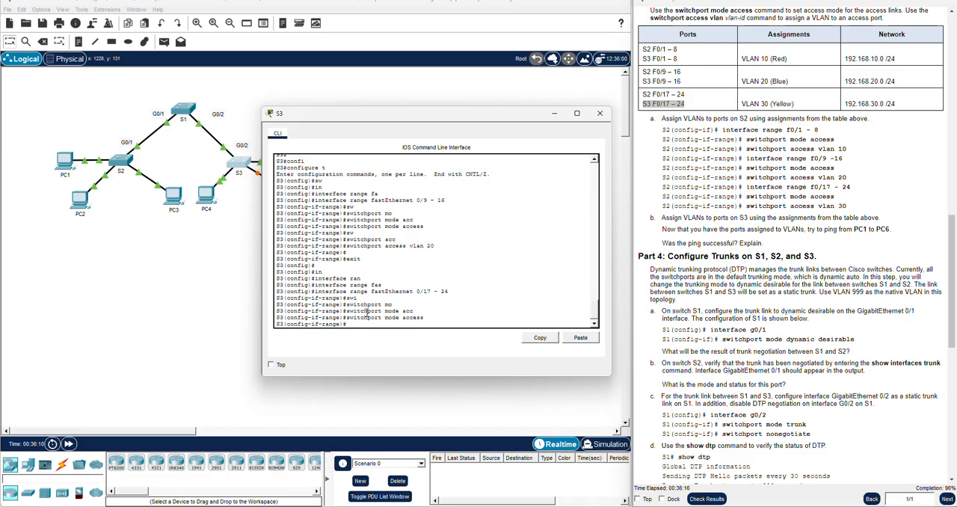
Assign S3's fastEthernet 0/17 - 24 ports to VLAN 30 with switchport access vlan 30
{"action": "type", "text": "sw"}
{"action": "key", "text": "Tab"}
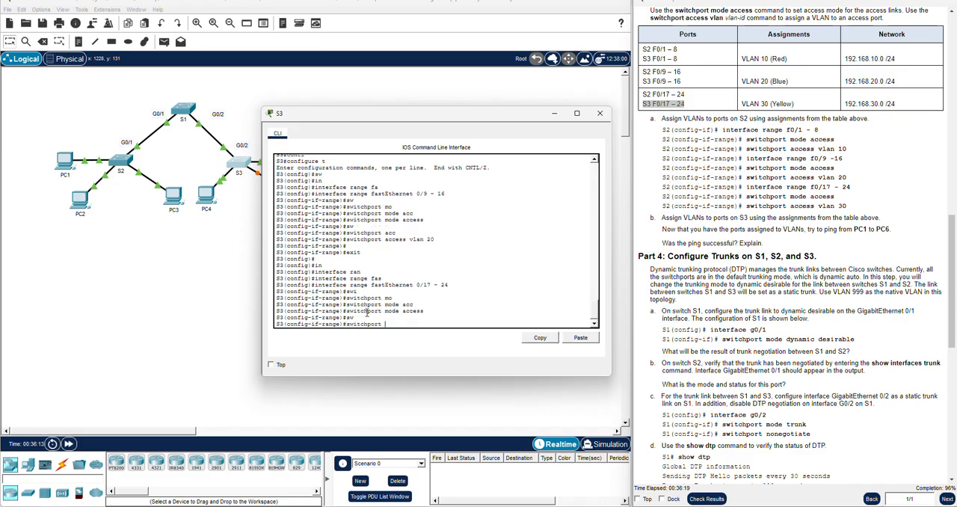
{"action": "type", "text": "acc"}
{"action": "key", "text": "Tab"}
{"action": "type", "text": "vla"}
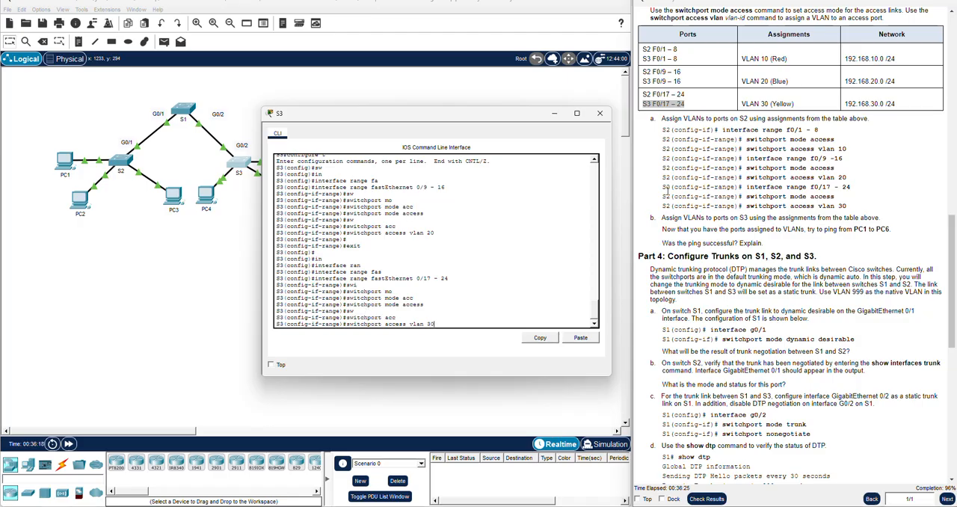
{"action": "key", "text": "Return"}
End configuration on S3 to return to privileged EXEC mode and close its console
{"action": "key", "text": "Return"}
{"action": "key", "text": "Return"}
{"action": "type", "text": "e)#e"}
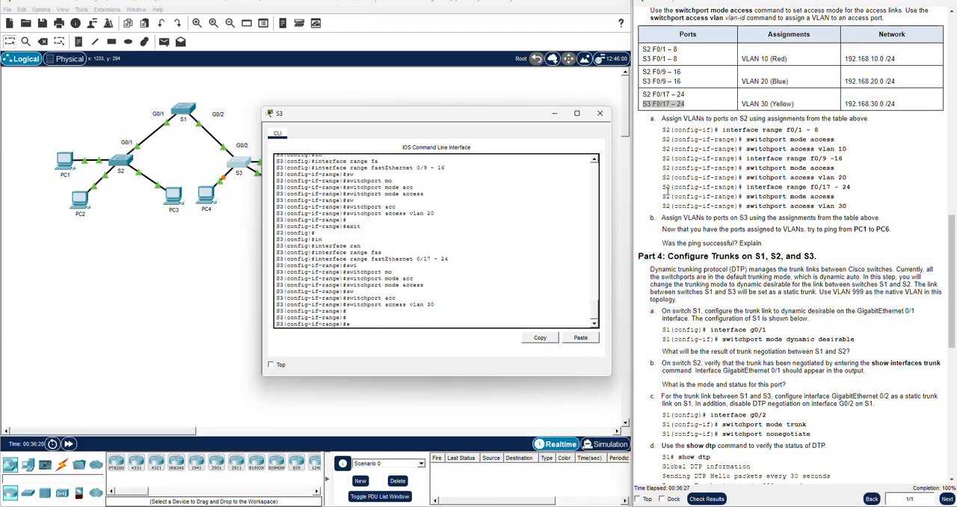
{"action": "type", "text": "nd"}
{"action": "key", "text": "Return"}
{"action": "key", "text": "Return"}
{"action": "key", "text": "Return"}
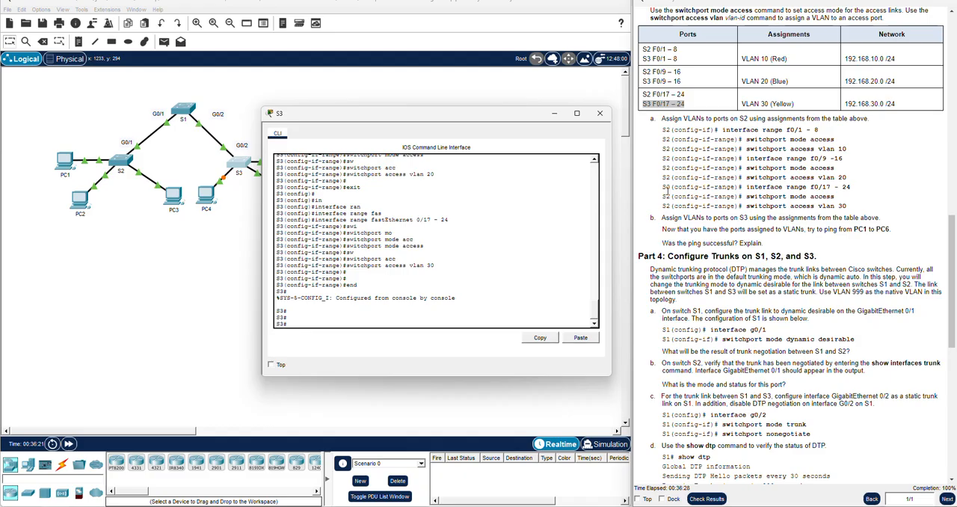
{"action": "left_click", "coordinate": [600, 113]}
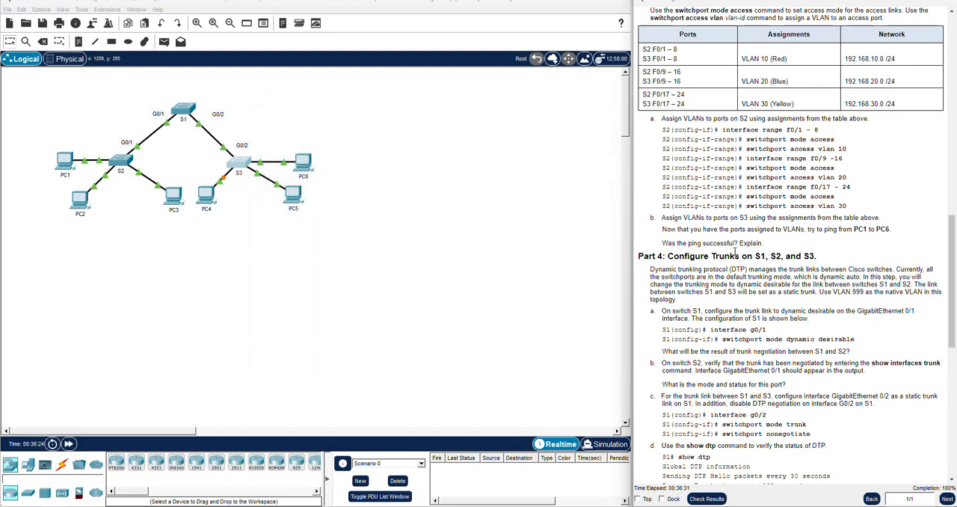
Test connectivity from PC1 to PC6 by repeating ping 192.168.10.2 in PC1's Command Prompt, then close the PC1 window
{"action": "scroll", "coordinate": [751, 249], "scroll_direction": "down", "scroll_amount": 3}
{"action": "scroll", "coordinate": [751, 249], "scroll_direction": "down", "scroll_amount": 3}
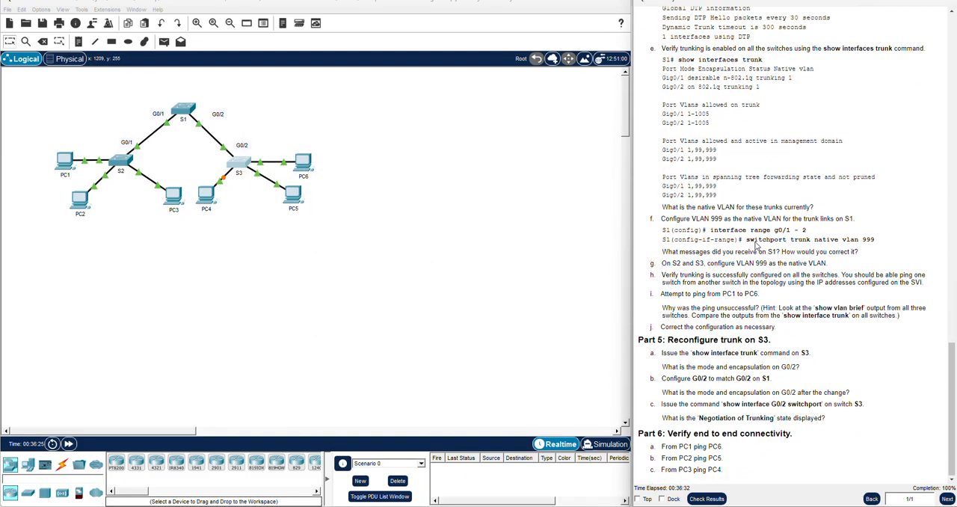
{"action": "triple_click", "coordinate": [728, 293]}
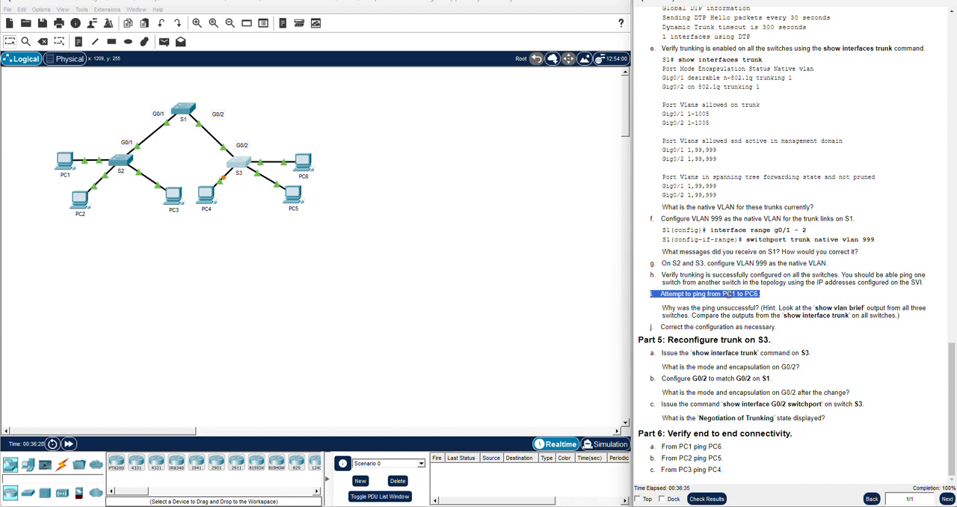
{"action": "left_click", "coordinate": [65, 166]}
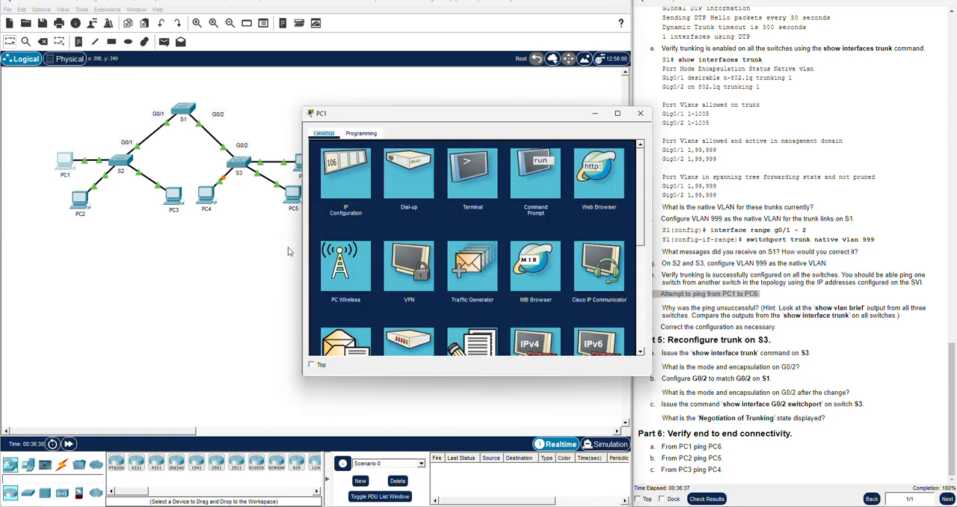
{"action": "left_click", "coordinate": [535, 170]}
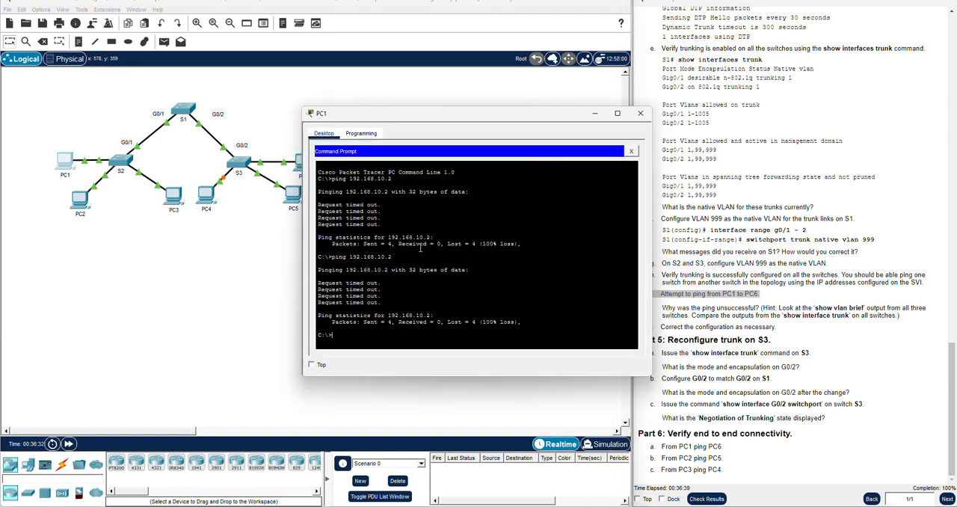
{"action": "key", "text": "Up"}
{"action": "key", "text": "Return"}
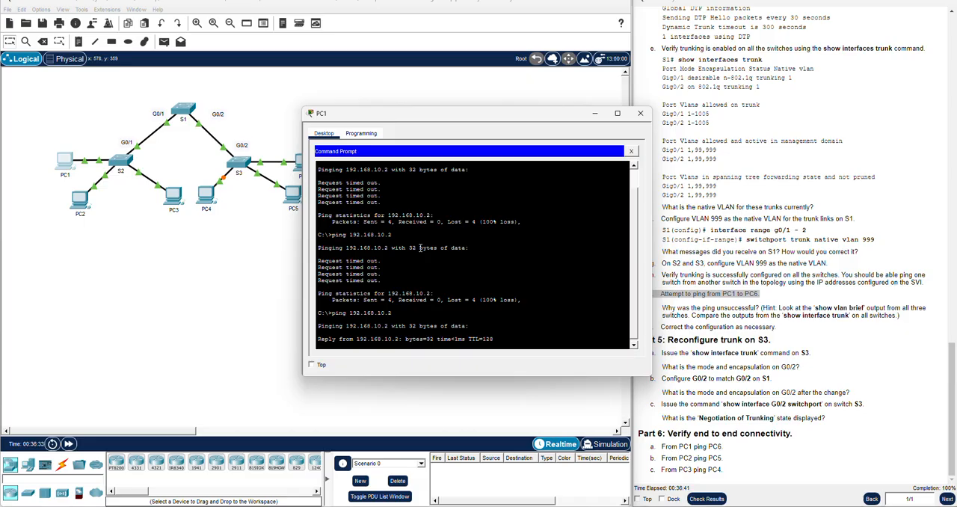
{"action": "left_click_drag", "start_coordinate": [440, 122], "coordinate": [401, 106]}
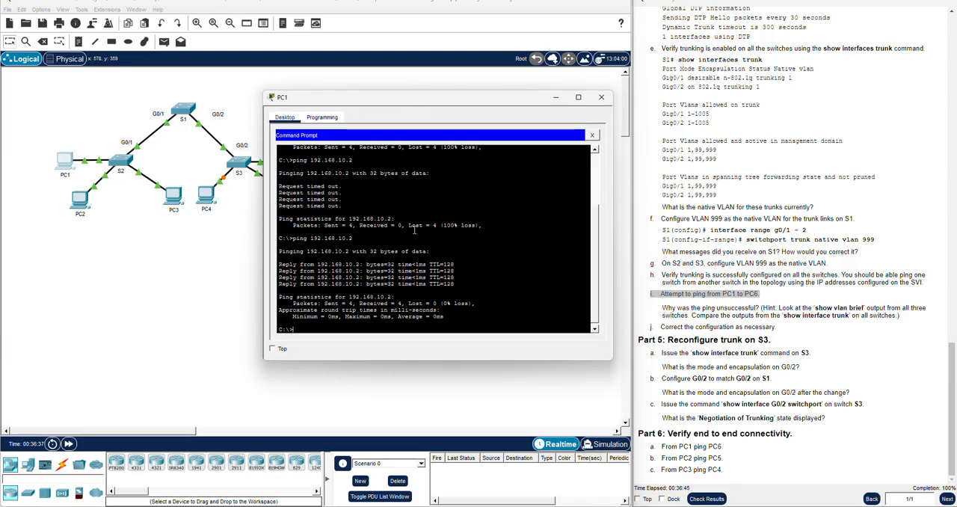
{"action": "left_click_drag", "start_coordinate": [360, 106], "coordinate": [508, 140]}
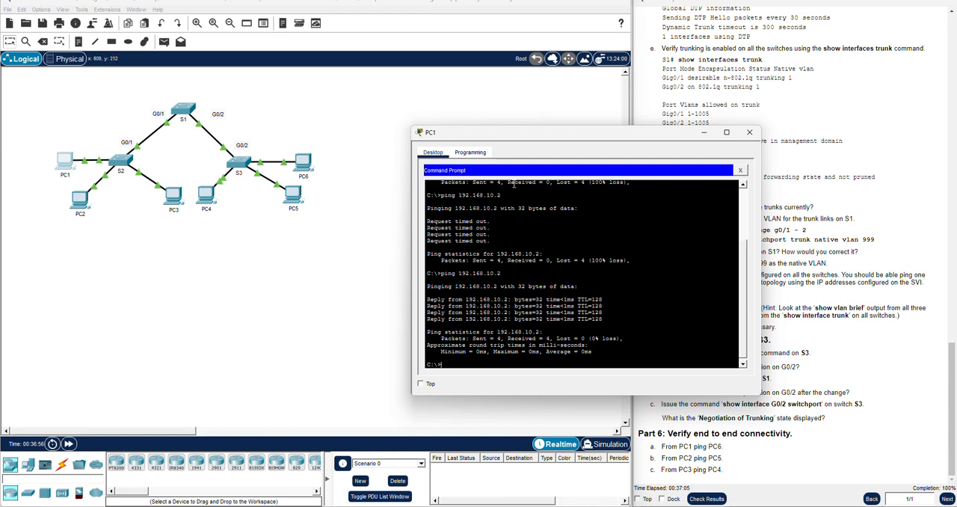
{"action": "left_click", "coordinate": [749, 132]}
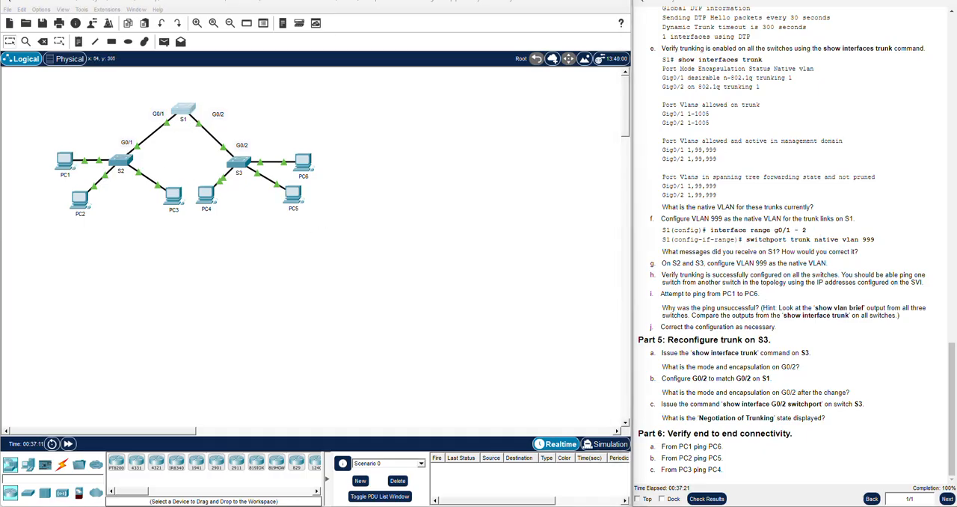
Open the S1 console, end configuration mode and list the VLANs with show vlan brief
{"action": "left_click", "coordinate": [183, 111]}
{"action": "left_click_drag", "start_coordinate": [120, 125], "coordinate": [394, 135]}
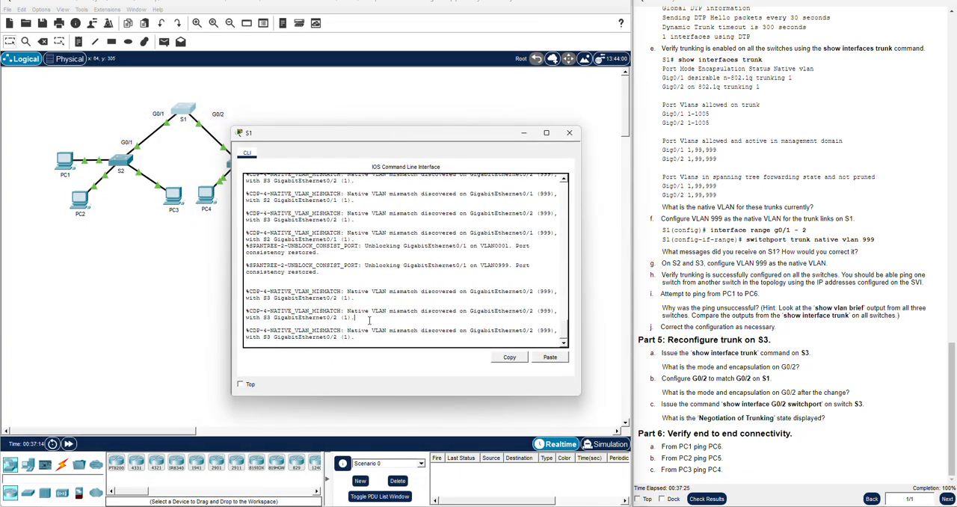
{"action": "key", "text": "Return"}
{"action": "type", "text": "end"}
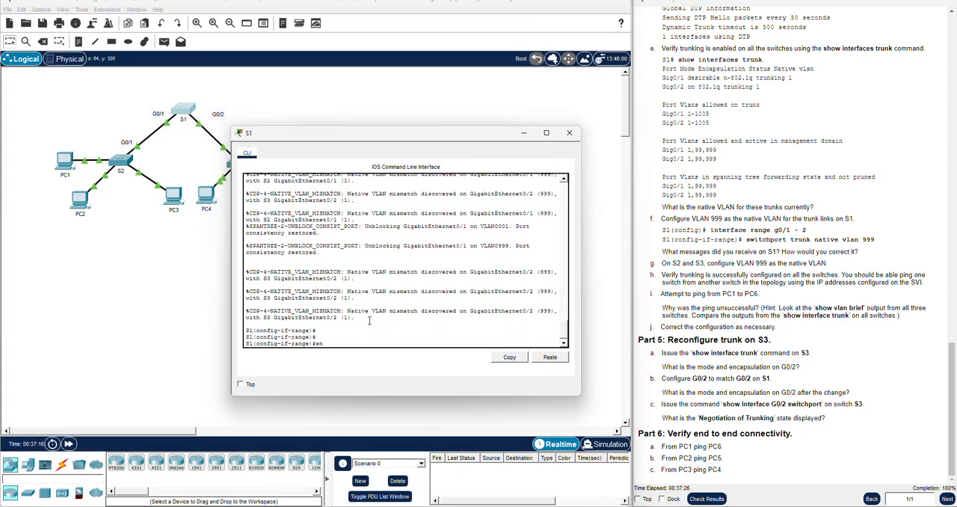
{"action": "key", "text": "Return"}
{"action": "key", "text": "Return"}
{"action": "type", "text": "show vlan brief"}
{"action": "key", "text": "Return"}
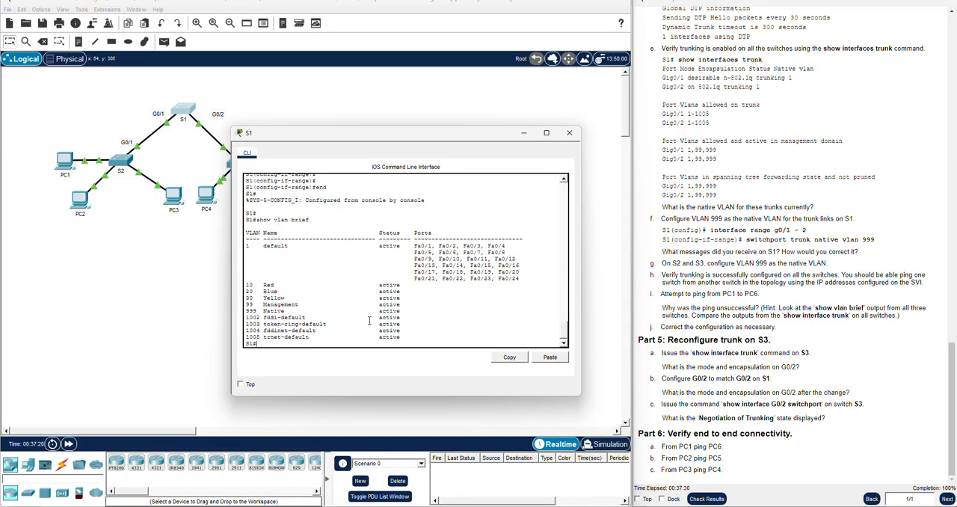
{"action": "key", "text": "Return"}
{"action": "key", "text": "Return"}
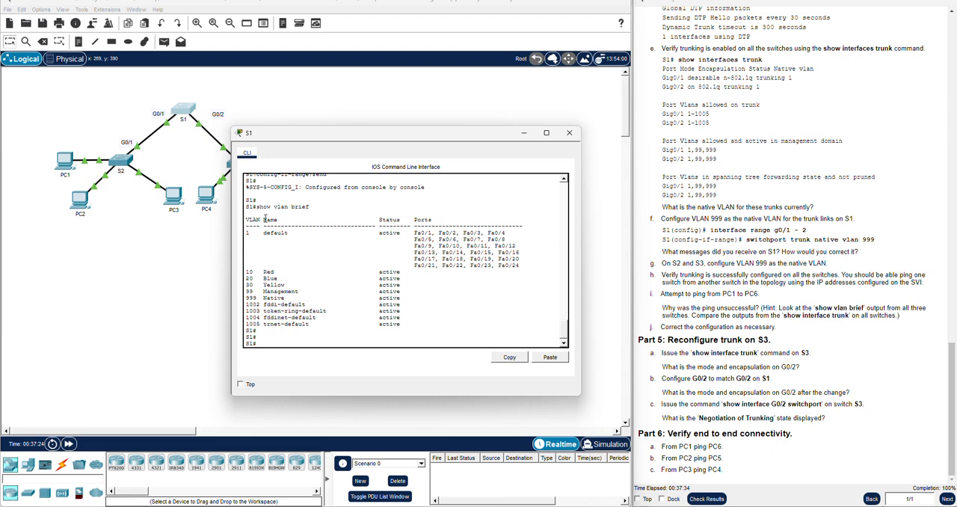
Open the S2 console and end interface configuration to return to privileged EXEC mode
{"action": "left_click", "coordinate": [170, 163]}
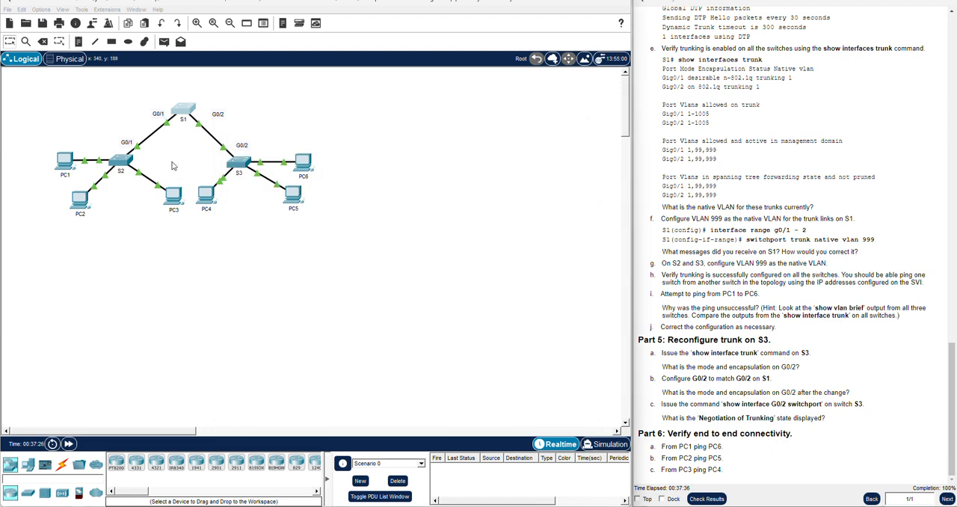
{"action": "left_click", "coordinate": [123, 163]}
{"action": "key", "text": "Return"}
{"action": "key", "text": "Return"}
{"action": "key", "text": "Return"}
{"action": "type", "text": "show vl"}
{"action": "key", "text": "BackSpace"}
{"action": "key", "text": "BackSpace"}
{"action": "key", "text": "BackSpace"}
{"action": "key", "text": "BackSpace"}
{"action": "key", "text": "BackSpace"}
{"action": "key", "text": "BackSpace"}
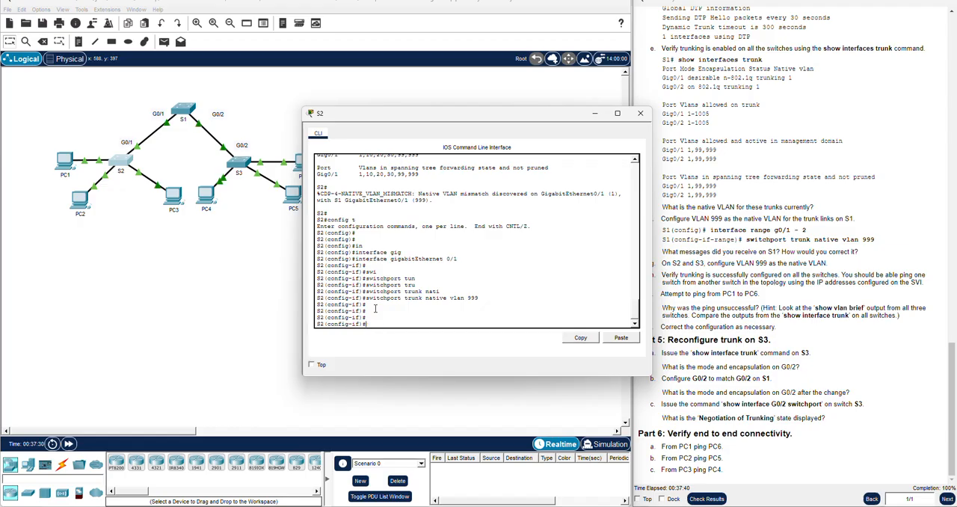
{"action": "type", "text": "end"}
{"action": "key", "text": "Return"}
List S2's VLANs and their port assignments with show vlan brief
{"action": "key", "text": "Return"}
{"action": "key", "text": "Return"}
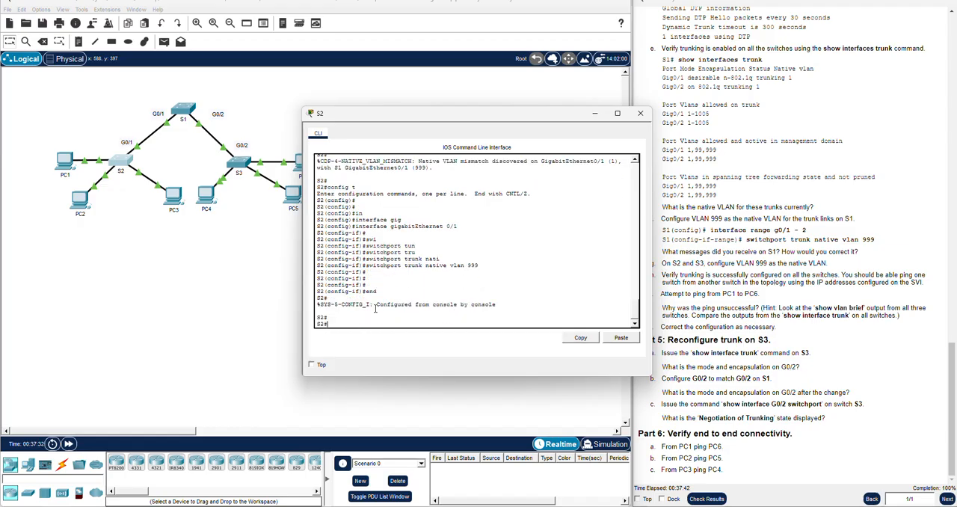
{"action": "type", "text": "show vlan brief"}
{"action": "key", "text": "Return"}
{"action": "key", "text": "Return"}
{"action": "key", "text": "Return"}
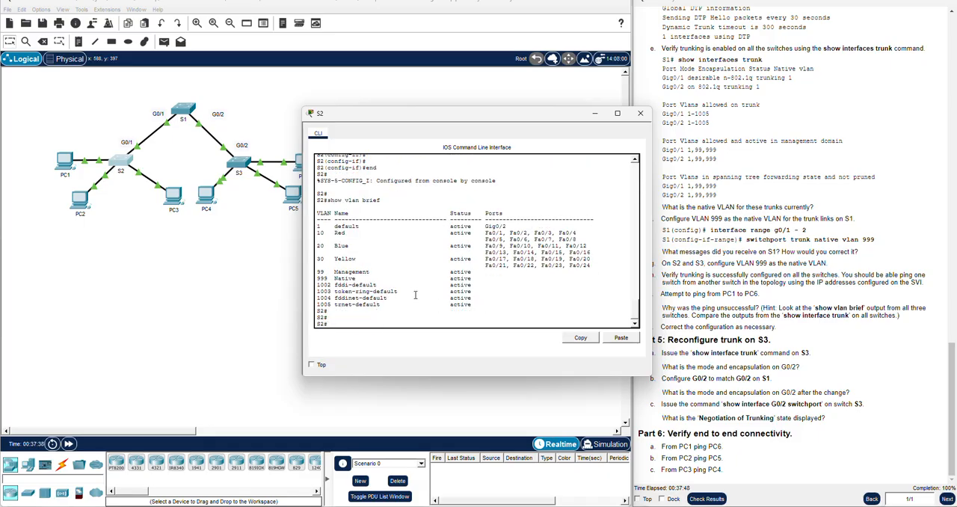
Open the S3 console and list its VLANs and port assignments with show vlan brief
{"action": "left_click", "coordinate": [240, 172]}
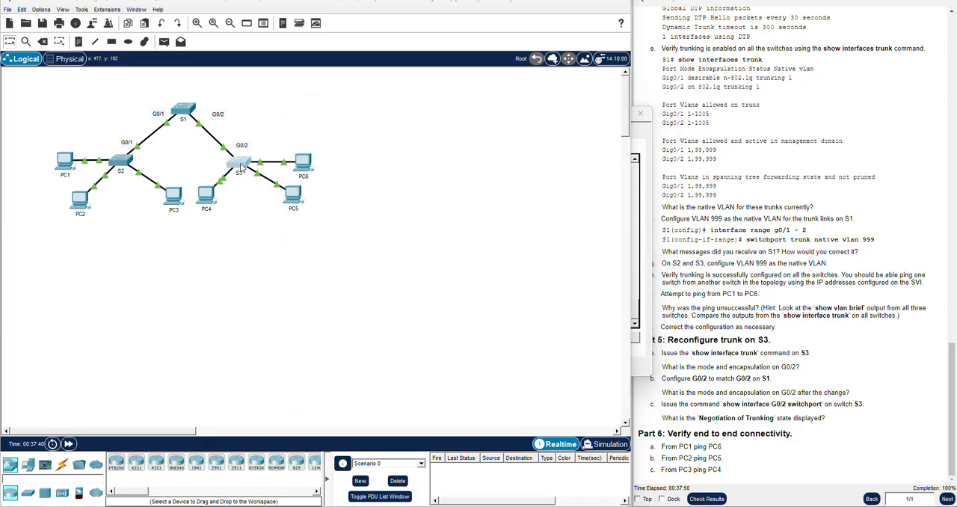
{"action": "type", "text": "show vla"}
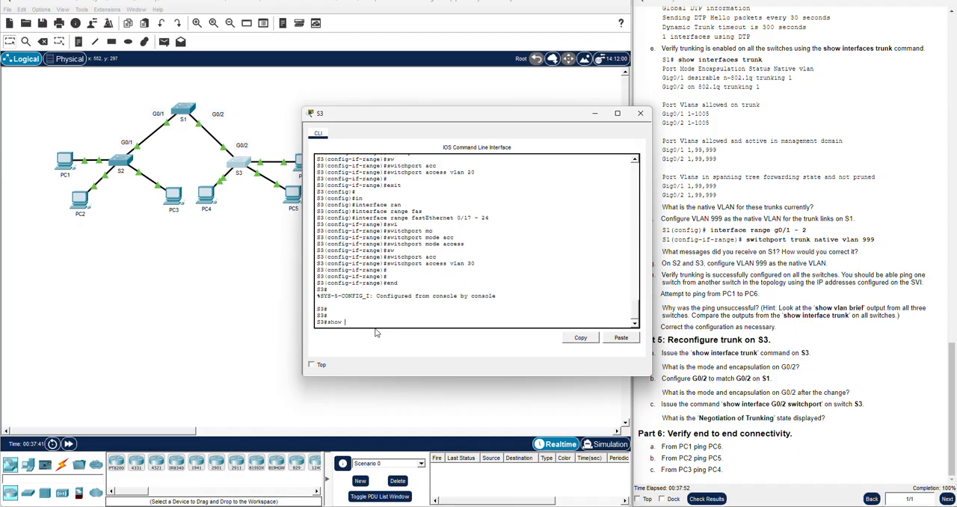
{"action": "key", "text": "BackSpace"}
{"action": "key", "text": "BackSpace"}
{"action": "key", "text": "BackSpace"}
{"action": "type", "text": "f"}
{"action": "key", "text": "Return"}
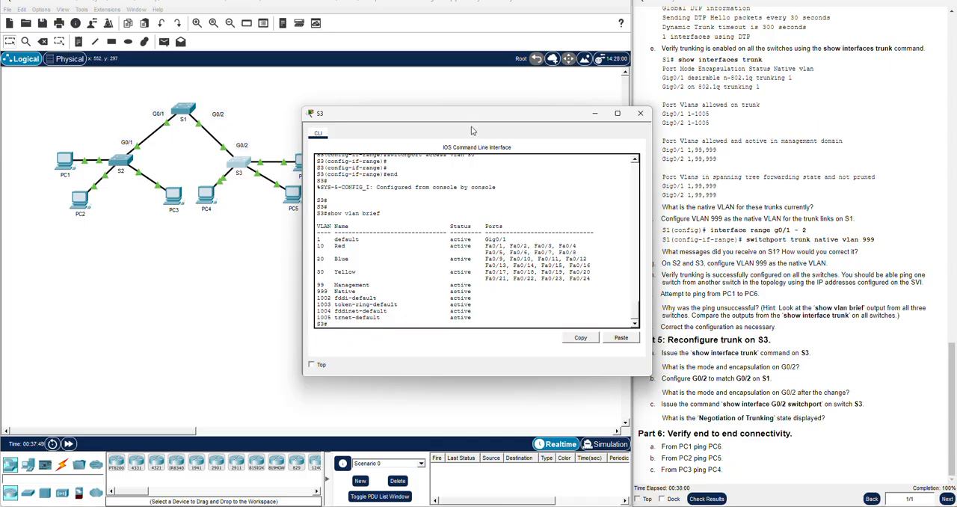
{"action": "left_click_drag", "start_coordinate": [471, 121], "coordinate": [420, 118]}
Check the activity results and review the assessment items for S1, S2 and S3
{"action": "left_click", "coordinate": [664, 272]}
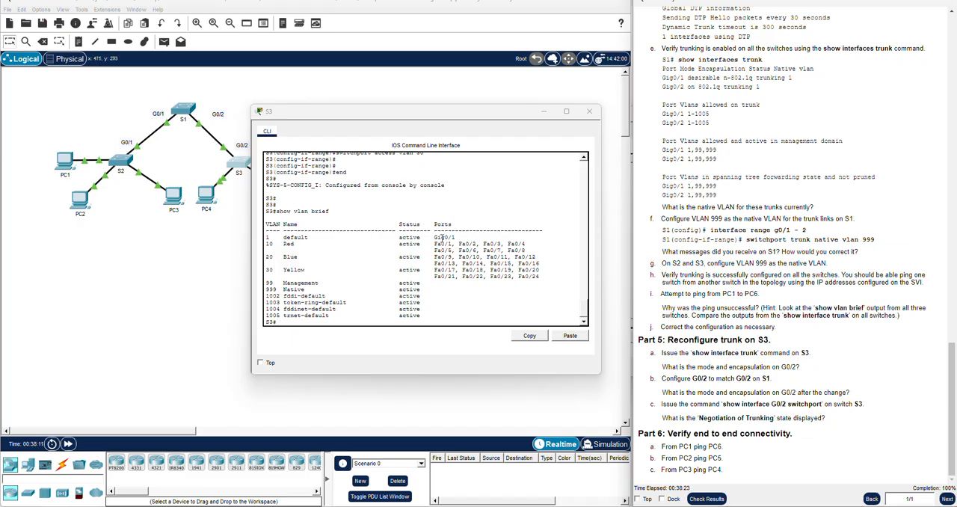
{"action": "left_click", "coordinate": [811, 307]}
{"action": "left_click", "coordinate": [705, 500]}
{"action": "left_click", "coordinate": [88, 63]}
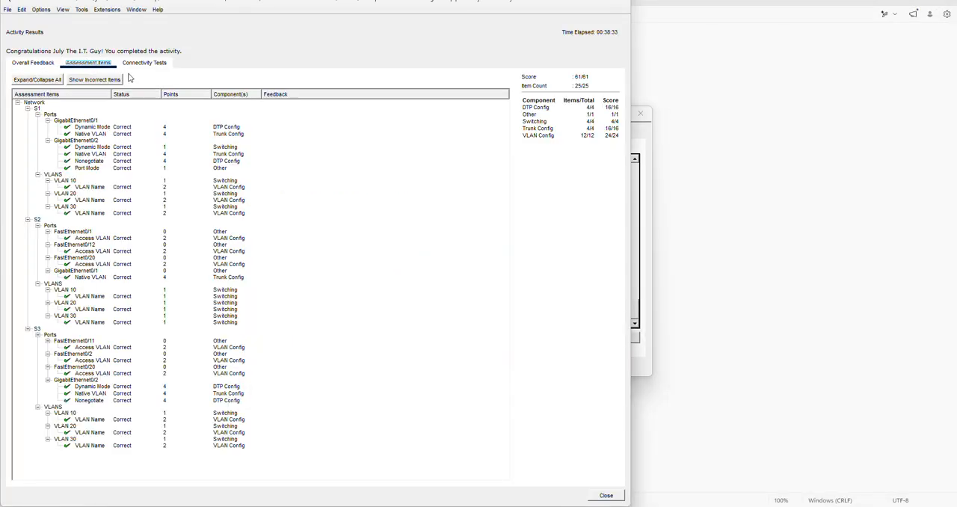
{"action": "left_click", "coordinate": [252, 53]}
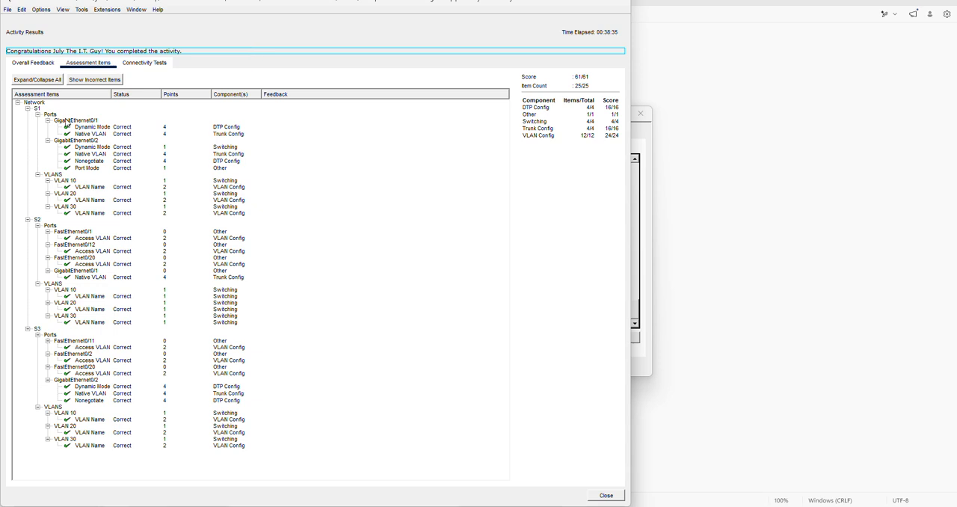